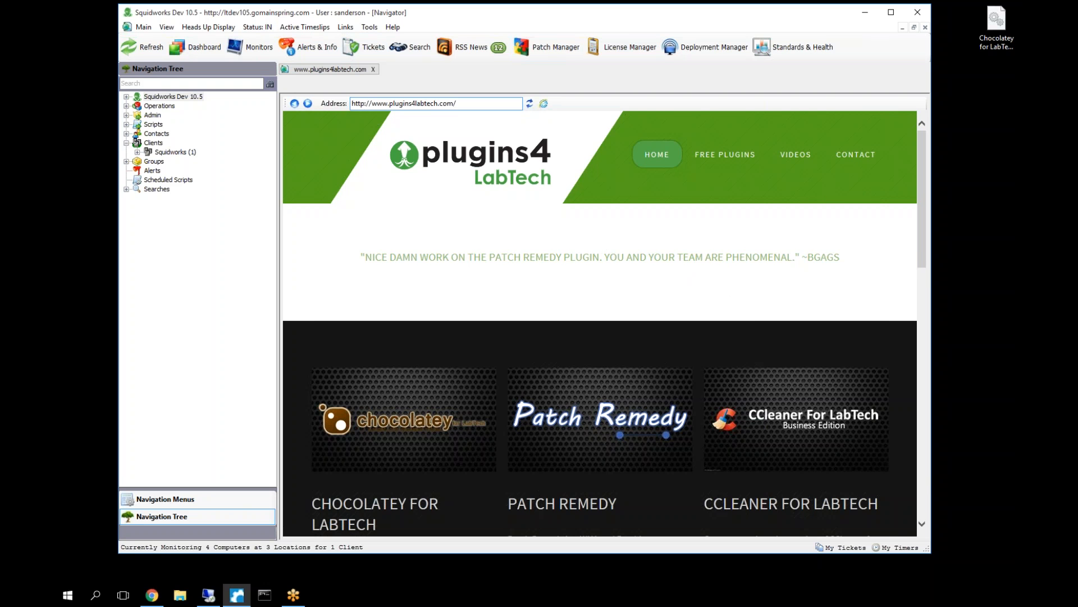
Open the Chocolatey for LabTech support page from the plugins4labtech.com site and view the latest package downloads
click(375, 103)
scroll(416, 424, down, 3)
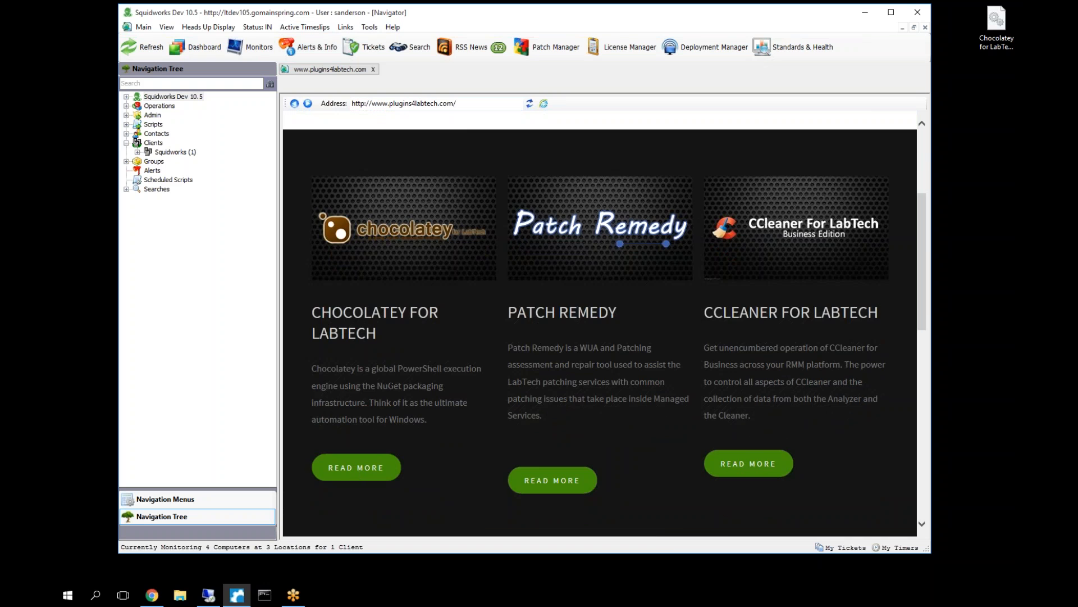
click(364, 466)
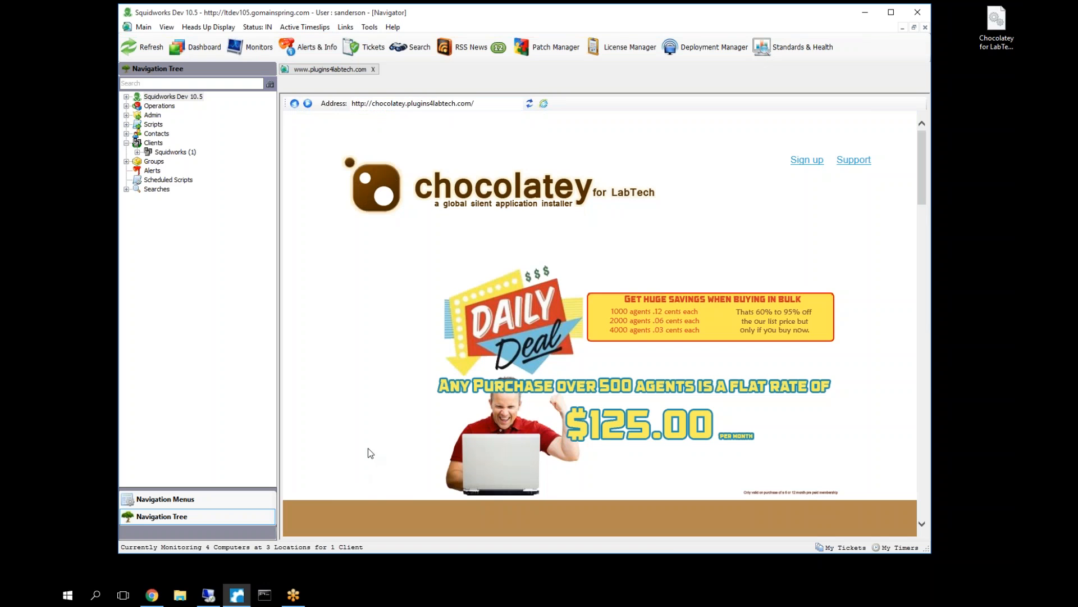
click(854, 161)
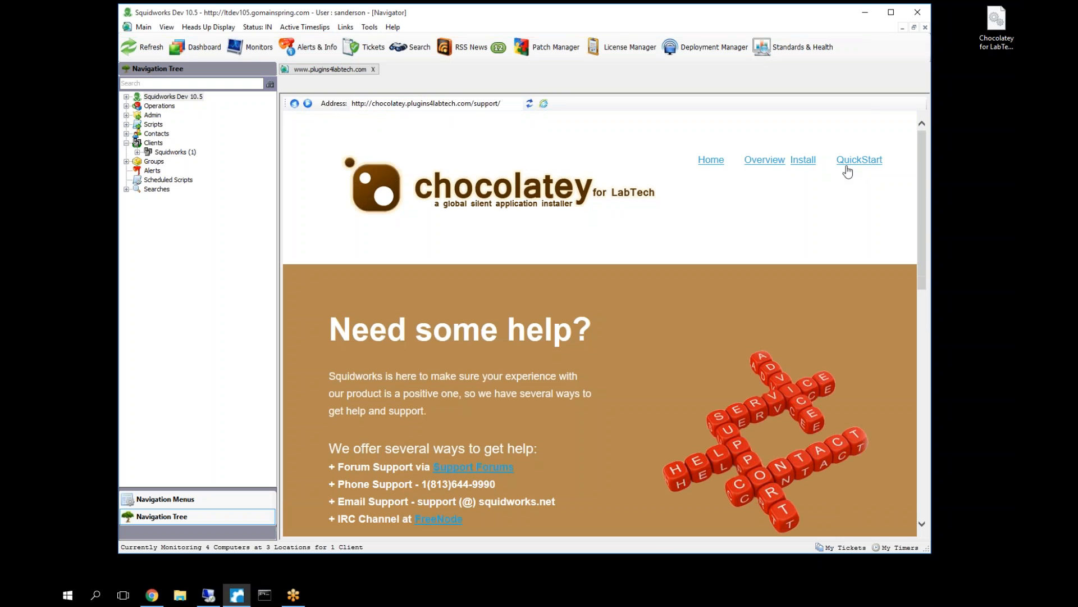
scroll(564, 301, down, 8)
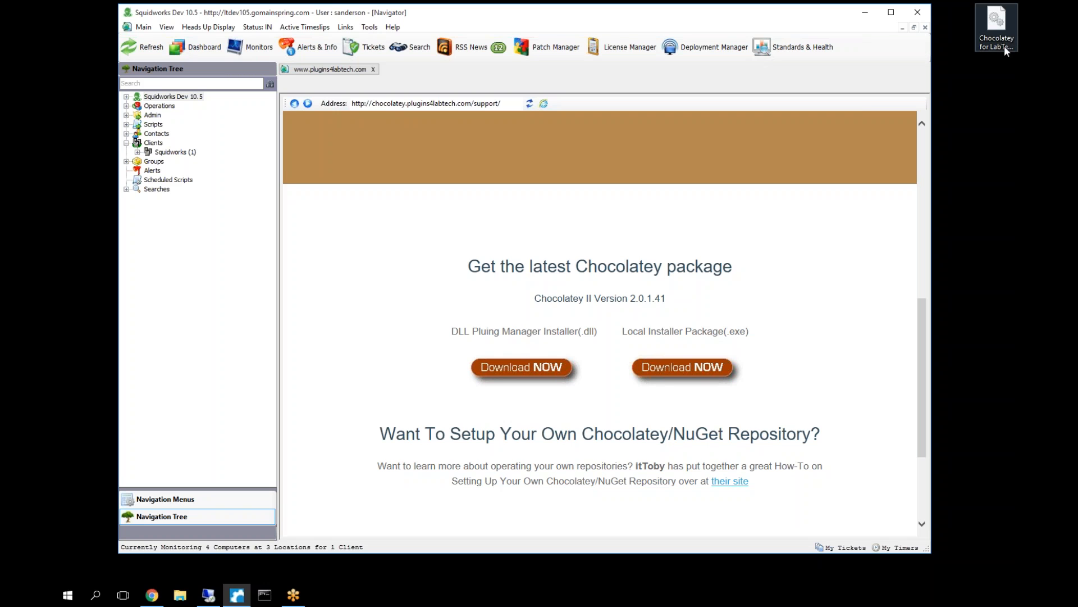
Inspect the file properties of Chocolatey for LabTech.dll on the desktop, and close them without changes
drag(996, 28, 995, 28)
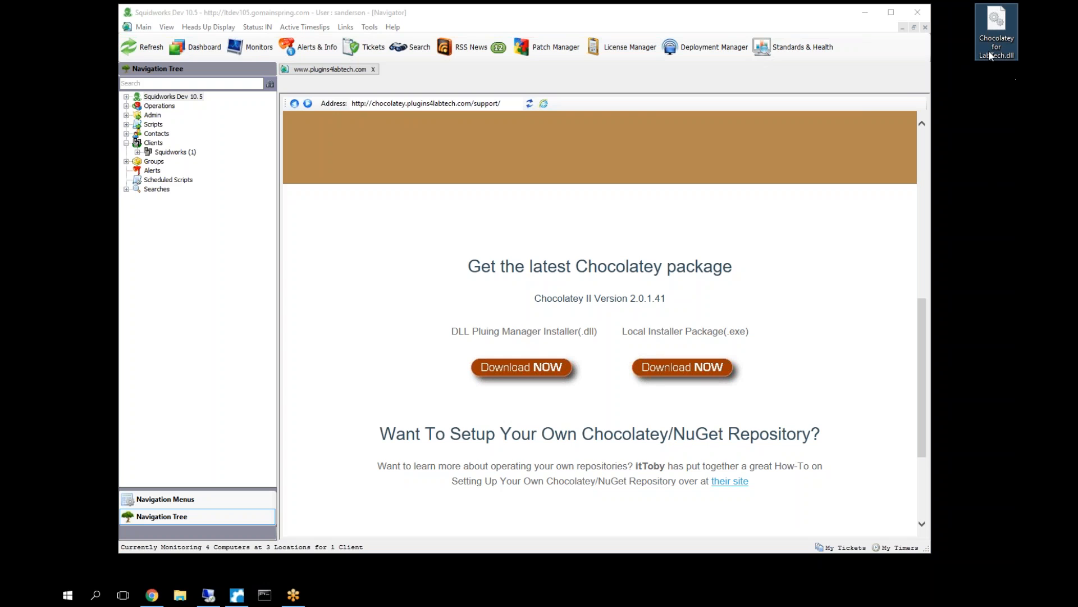
mouse_move(990, 55)
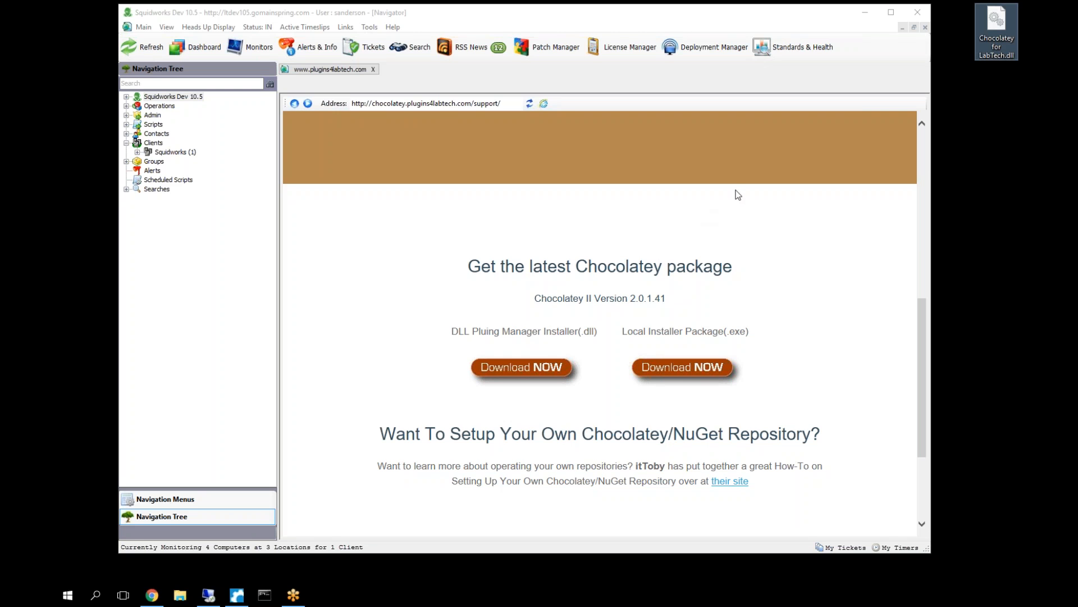
right_click(1001, 35)
click(851, 275)
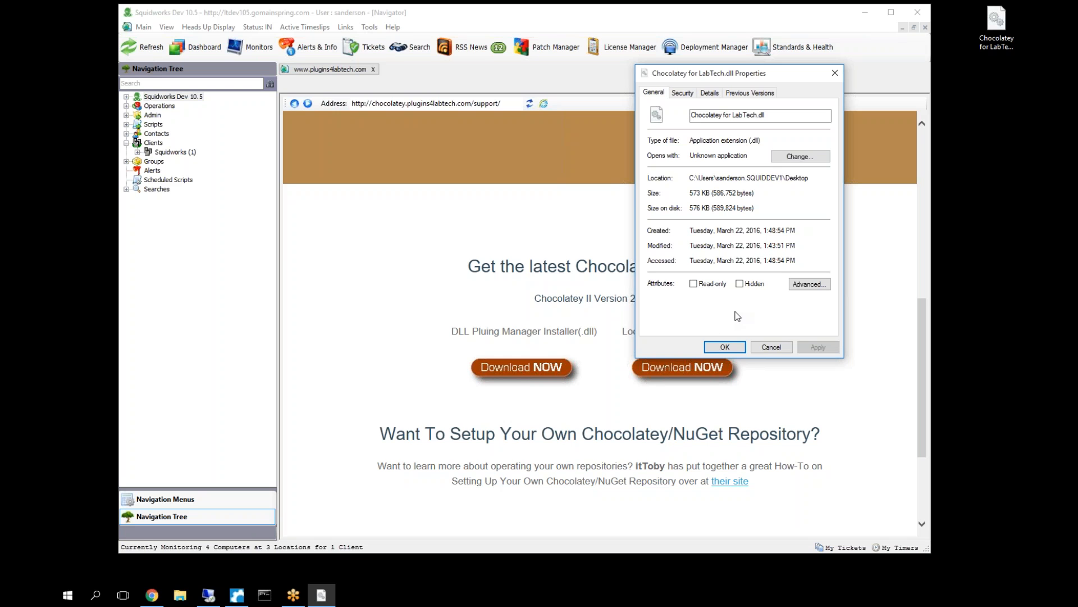
click(838, 78)
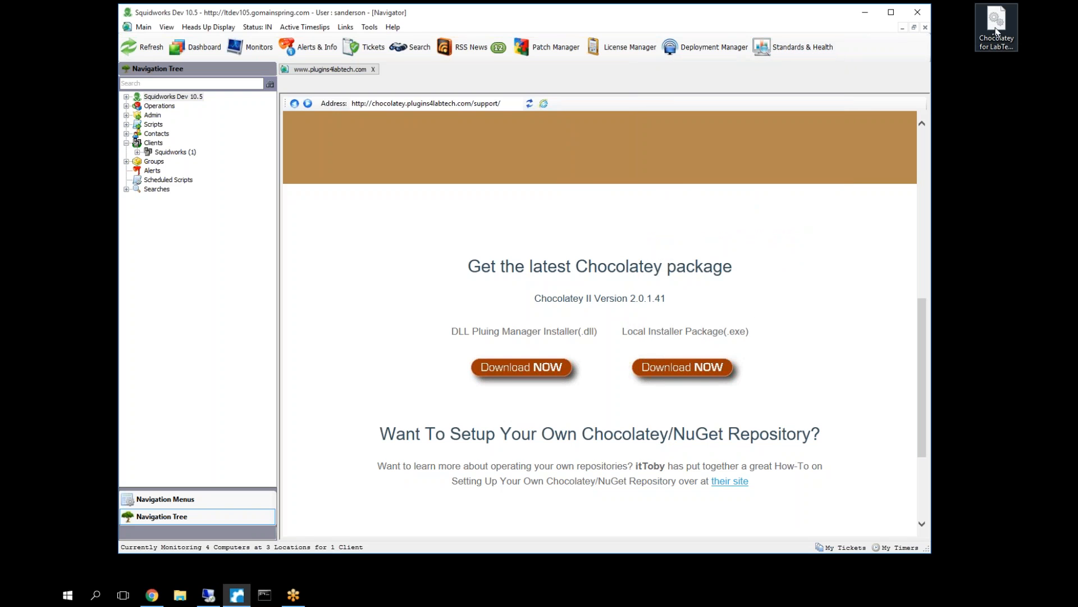
Try adding Chocolatey for LabTech.dll from the Desktop in the Plugin Manager, but decline updating the existing plugin
click(392, 27)
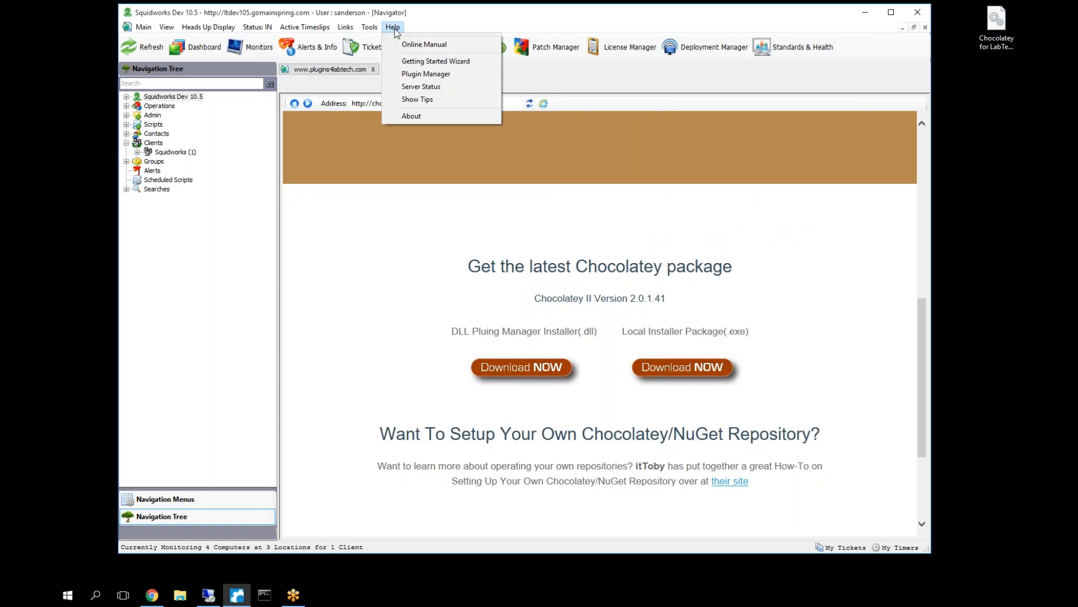
click(417, 74)
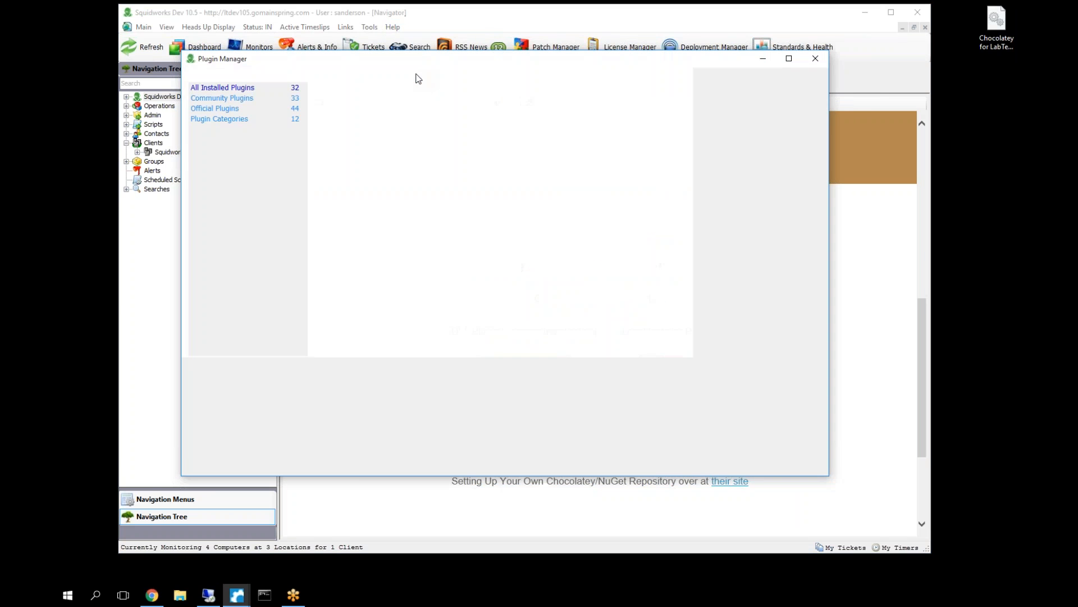
click(820, 78)
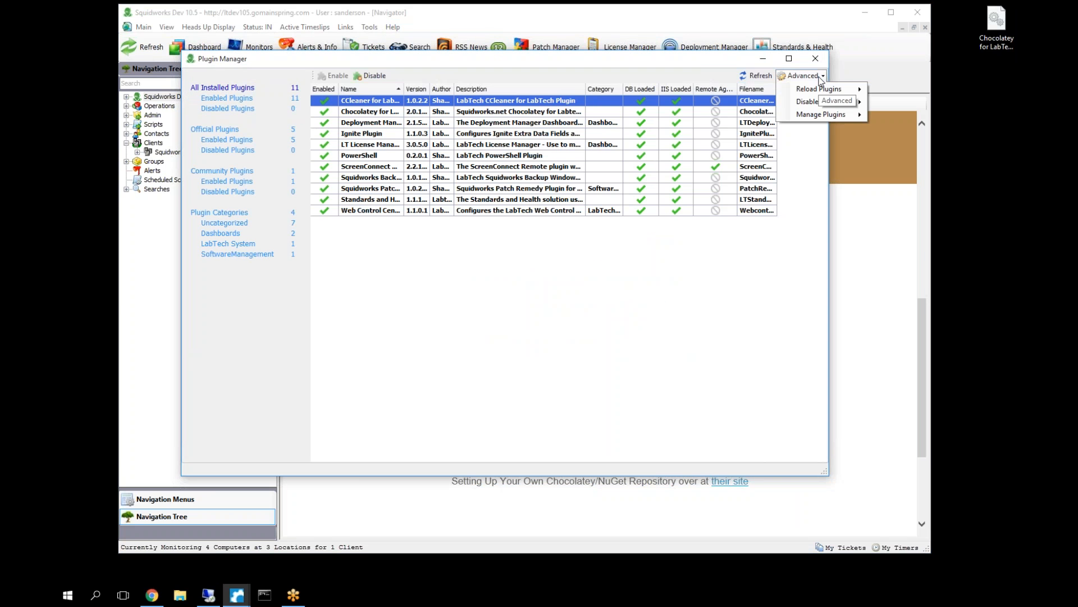
mouse_move(841, 120)
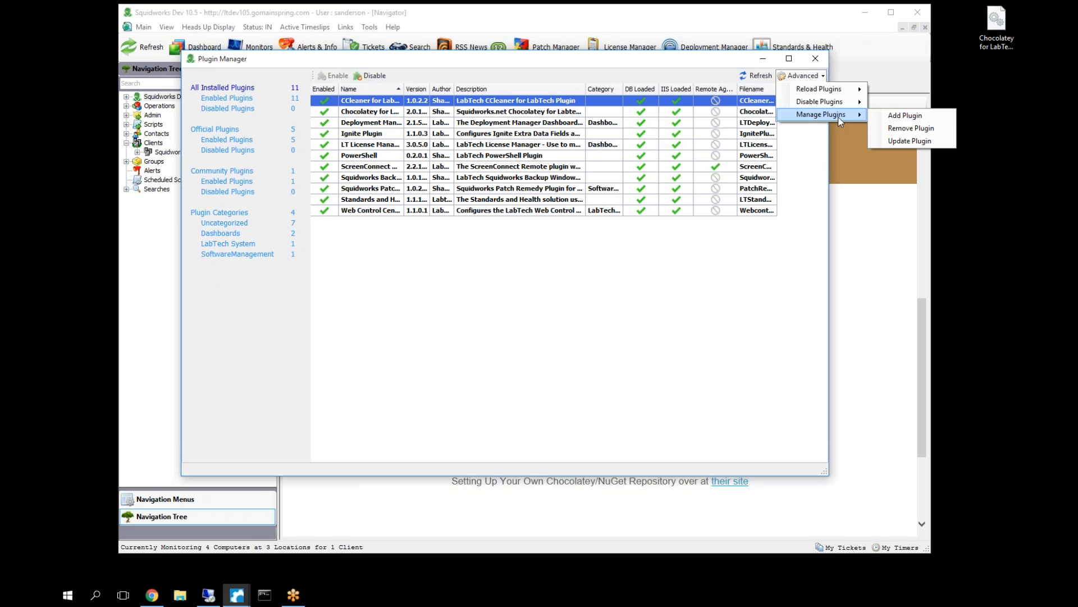
click(905, 118)
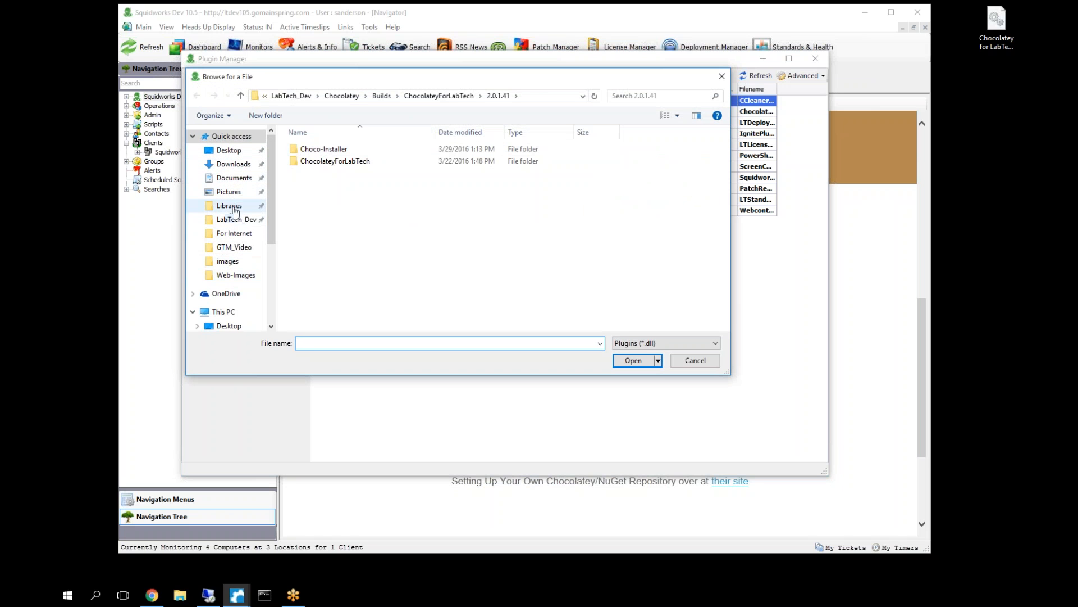
scroll(236, 230, down, 1)
click(228, 293)
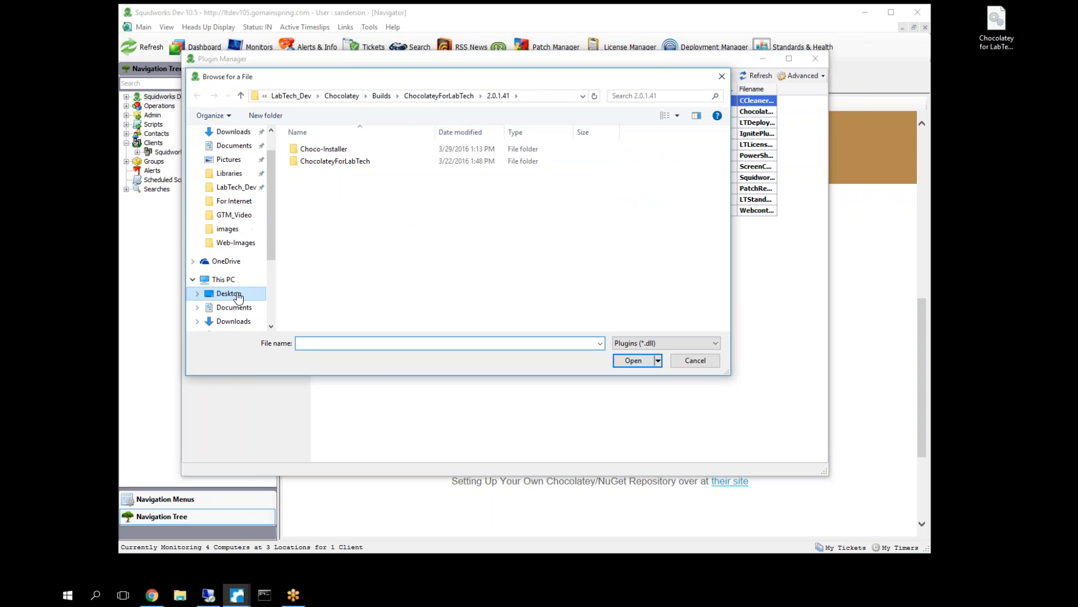
click(380, 169)
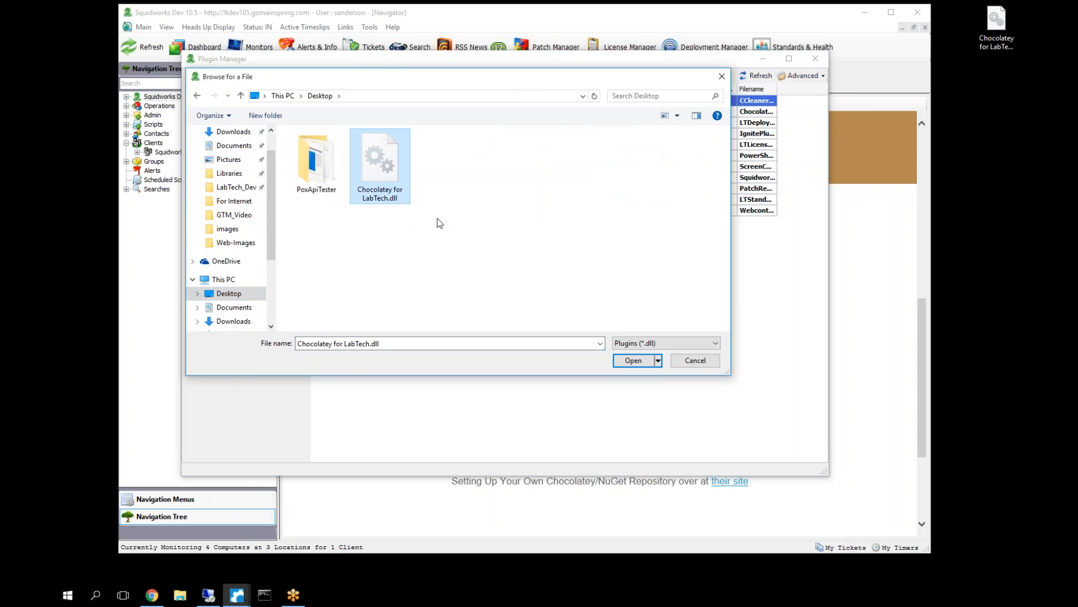
click(632, 360)
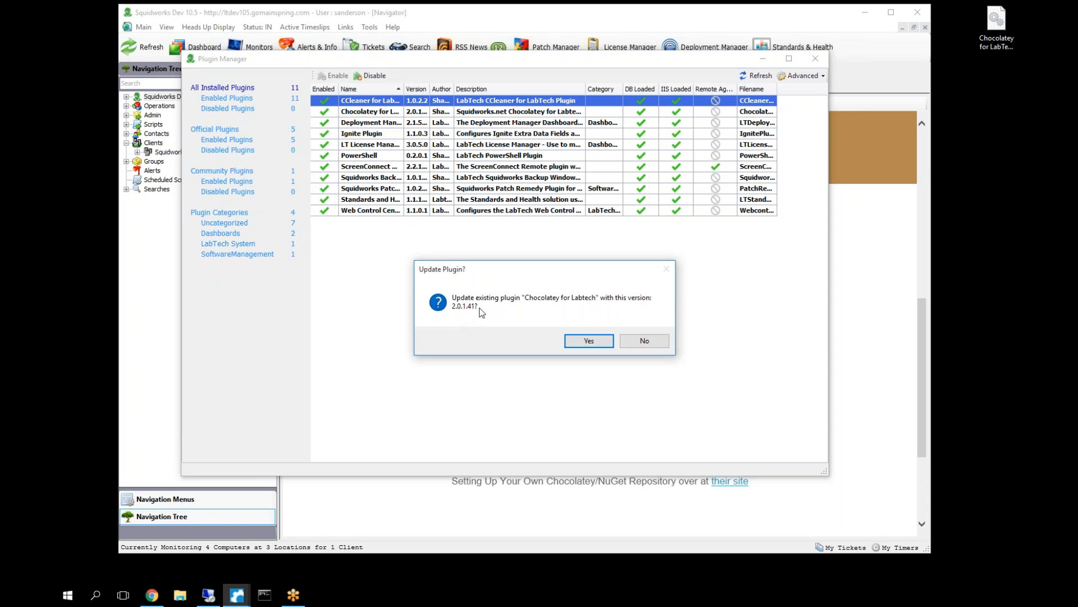
click(662, 344)
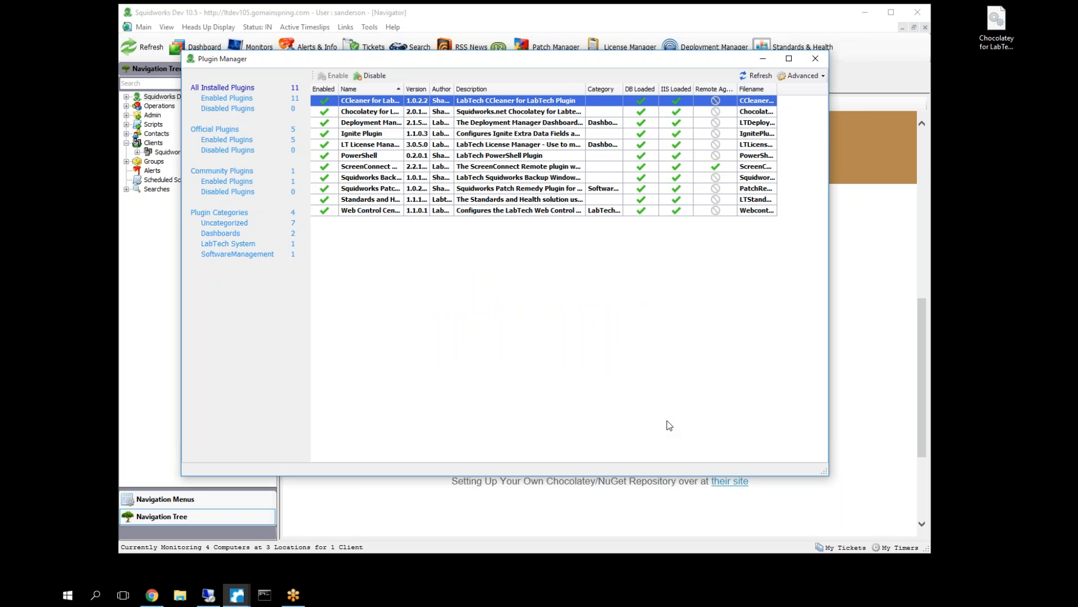
Reload the DBAgent plugins from the Plugin Manager and confirm the database agent restart
right_click(371, 115)
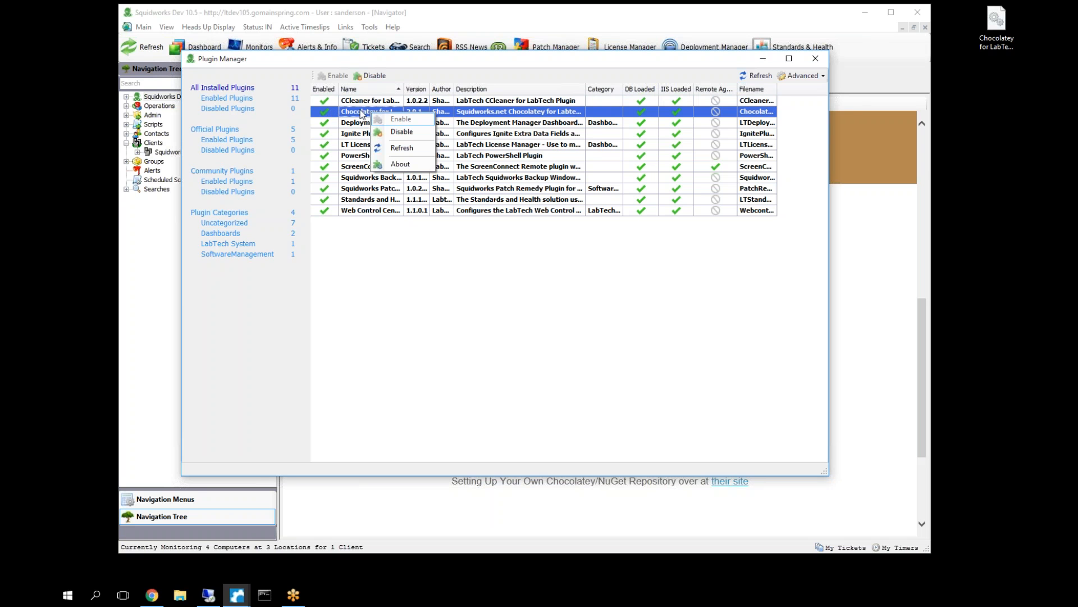
click(824, 79)
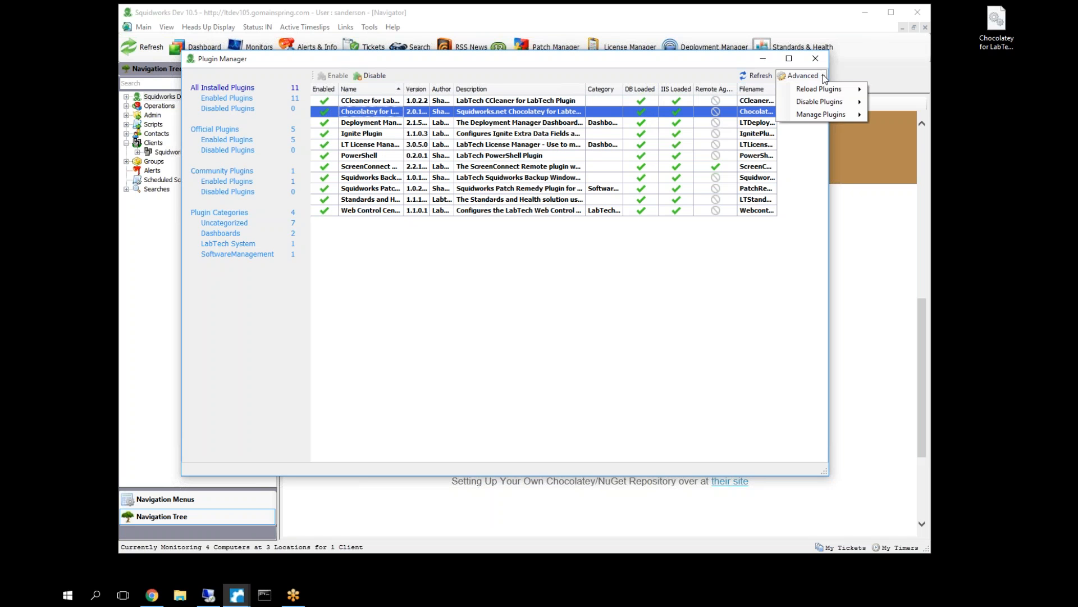
mouse_move(828, 91)
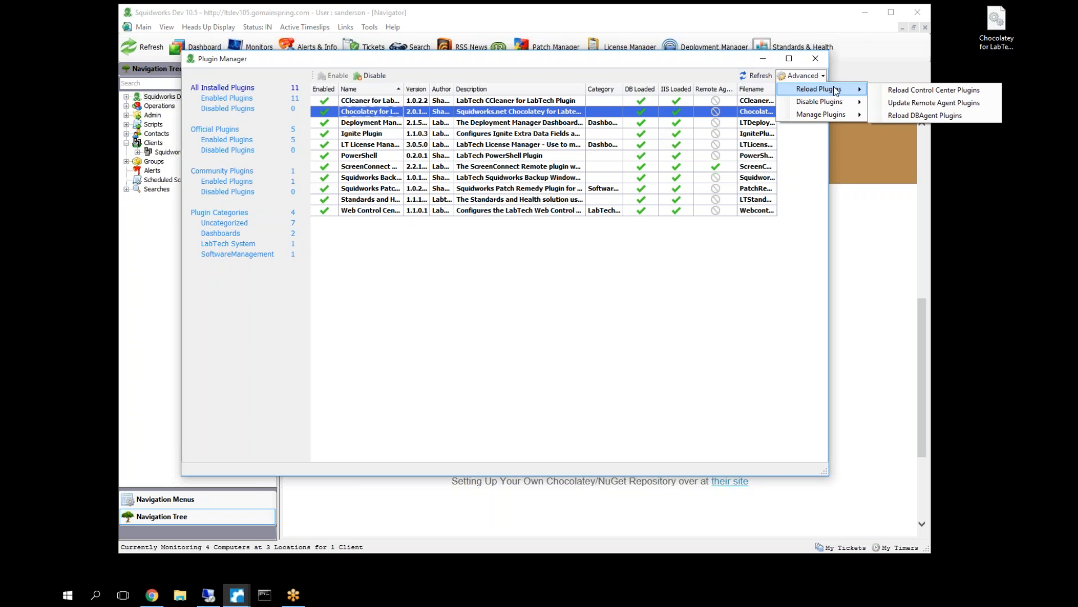
click(919, 116)
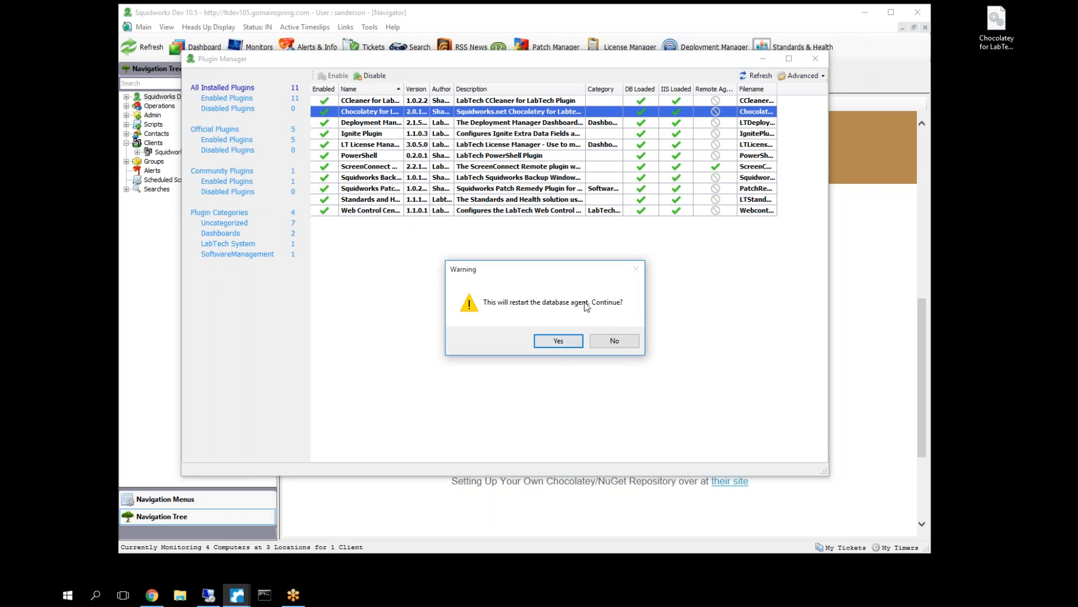
click(559, 340)
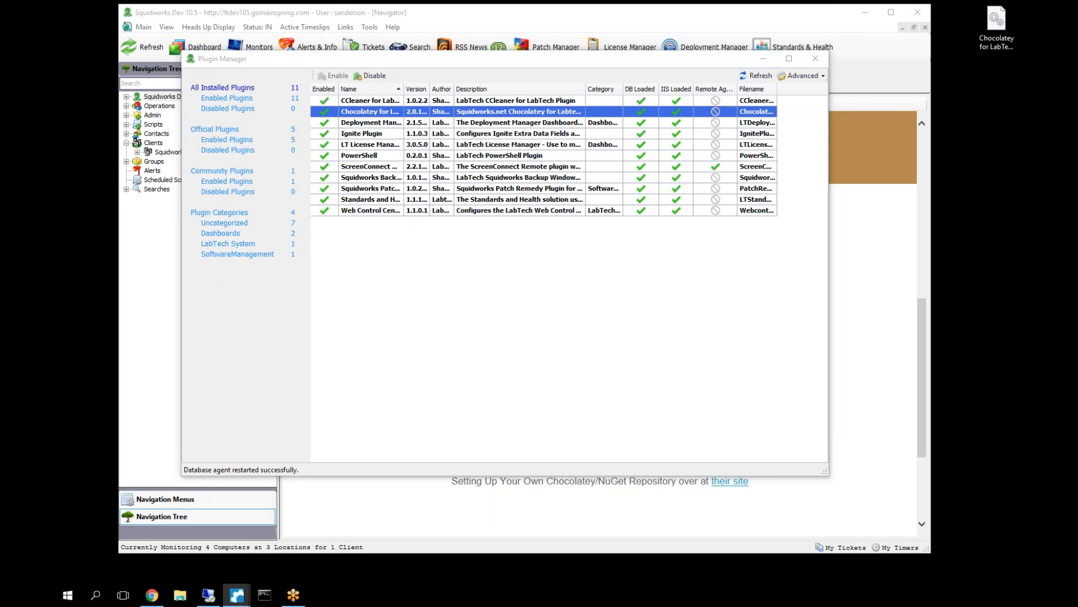
Close the Plugin Manager and restart the Control Center, logging in with the remembered credentials
click(816, 58)
click(918, 12)
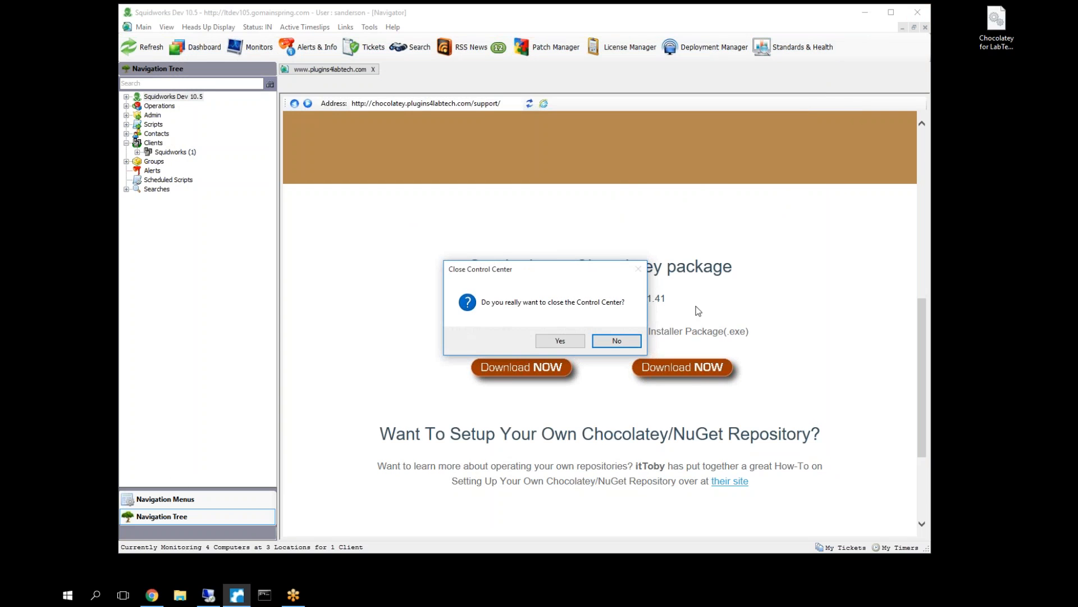
click(555, 336)
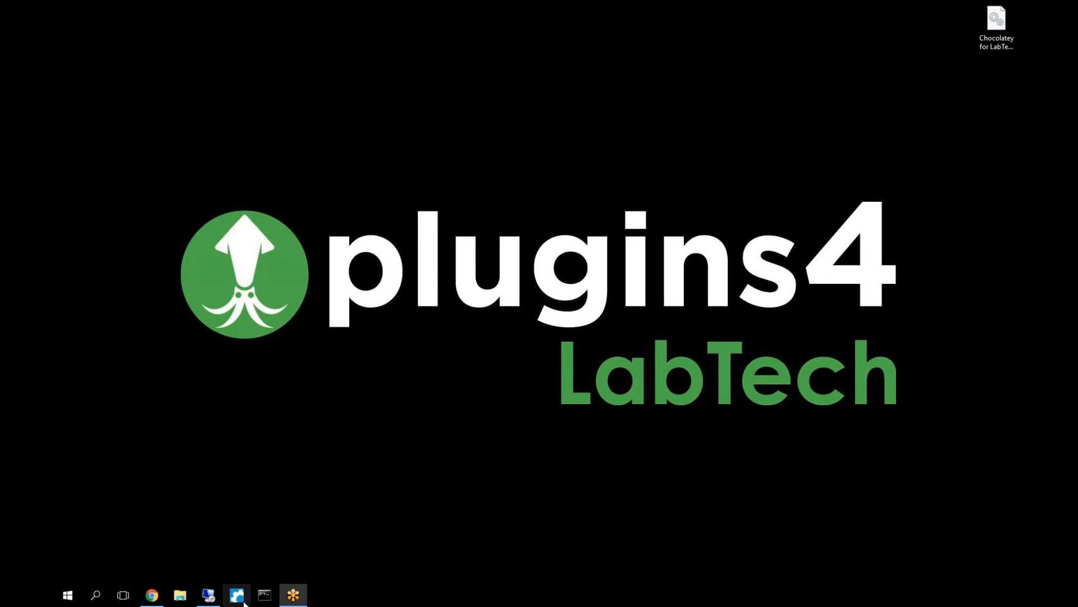
click(237, 599)
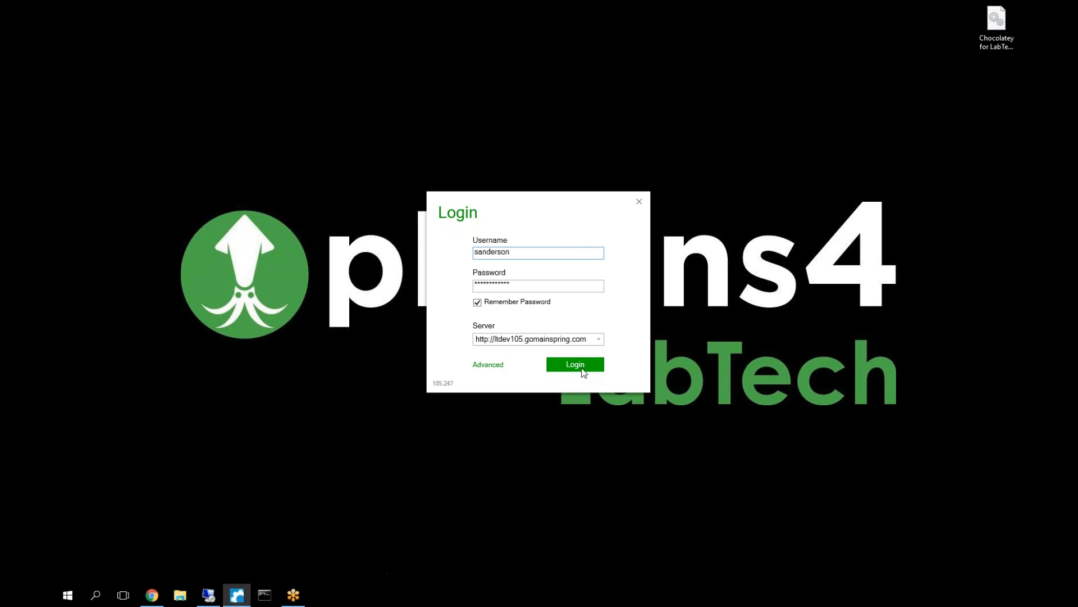
click(584, 369)
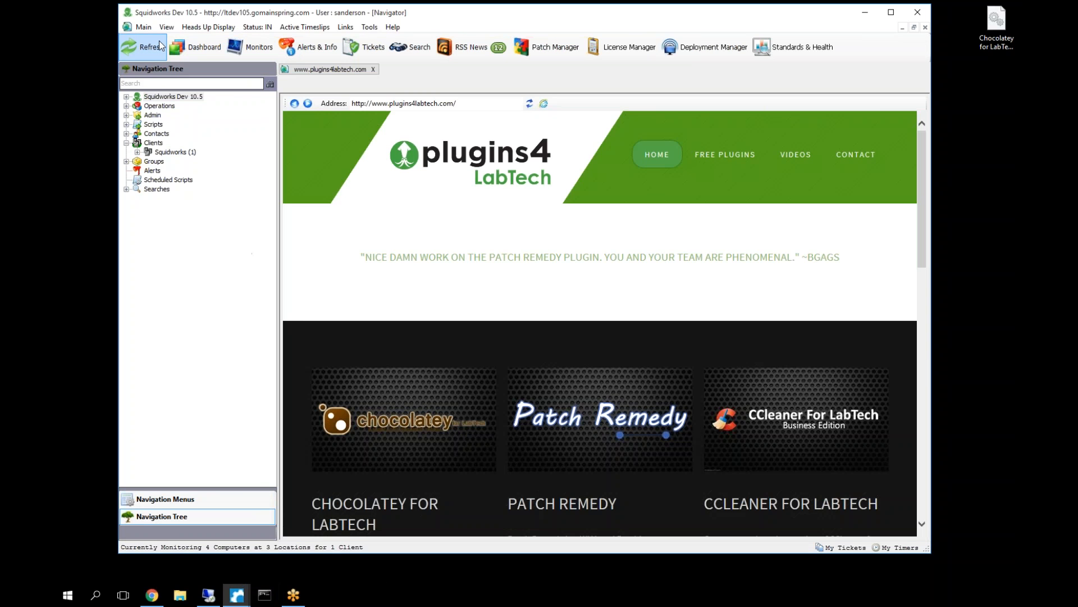
Open the Chocolatey for LabTech plugin and move its window over the middle of the Control Center
click(167, 27)
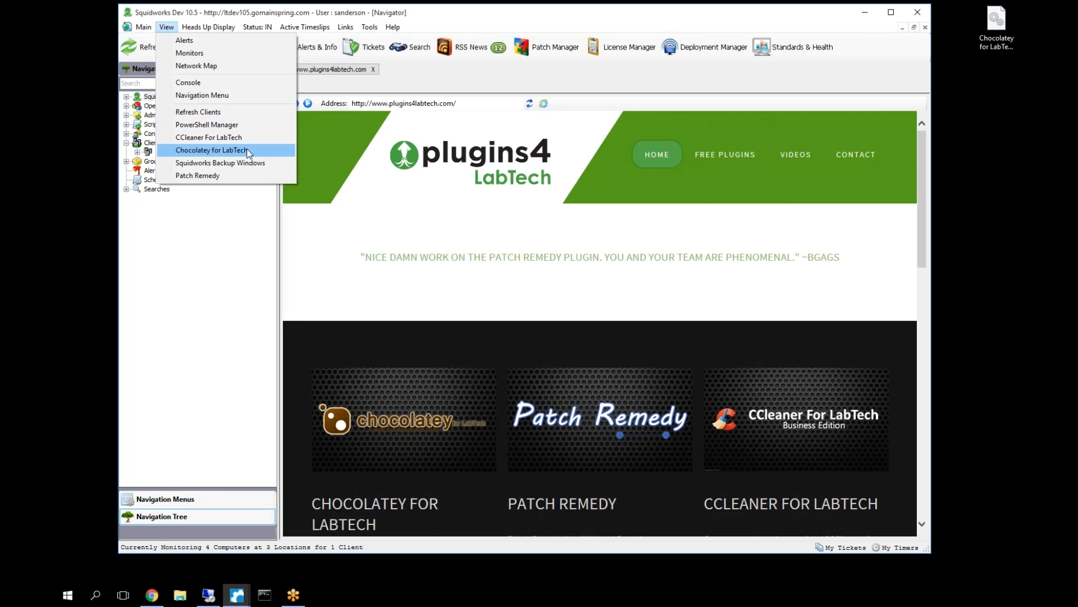
click(205, 154)
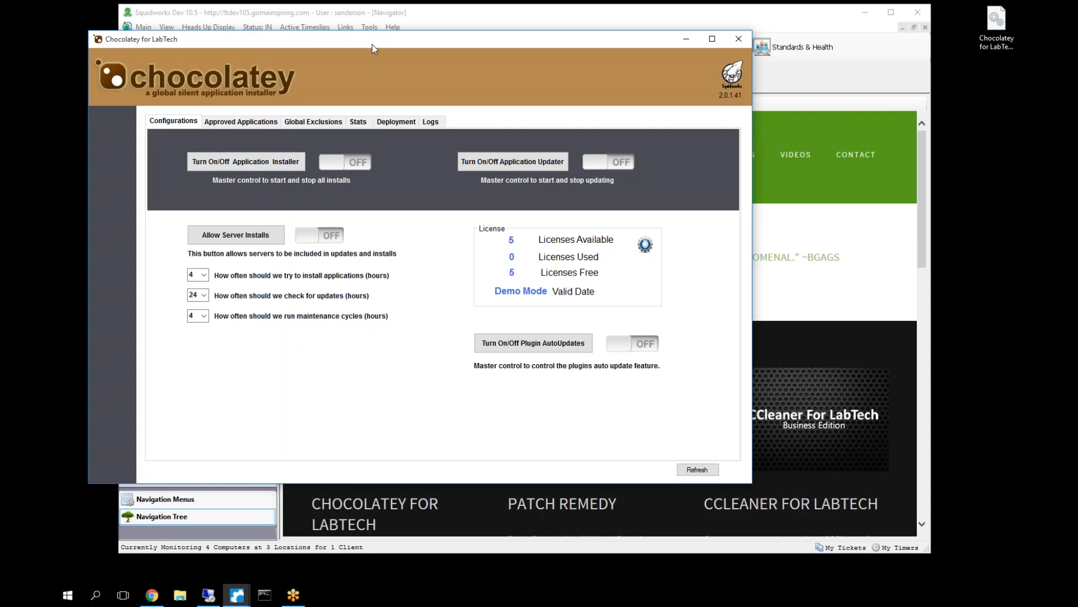
drag(371, 42, 453, 28)
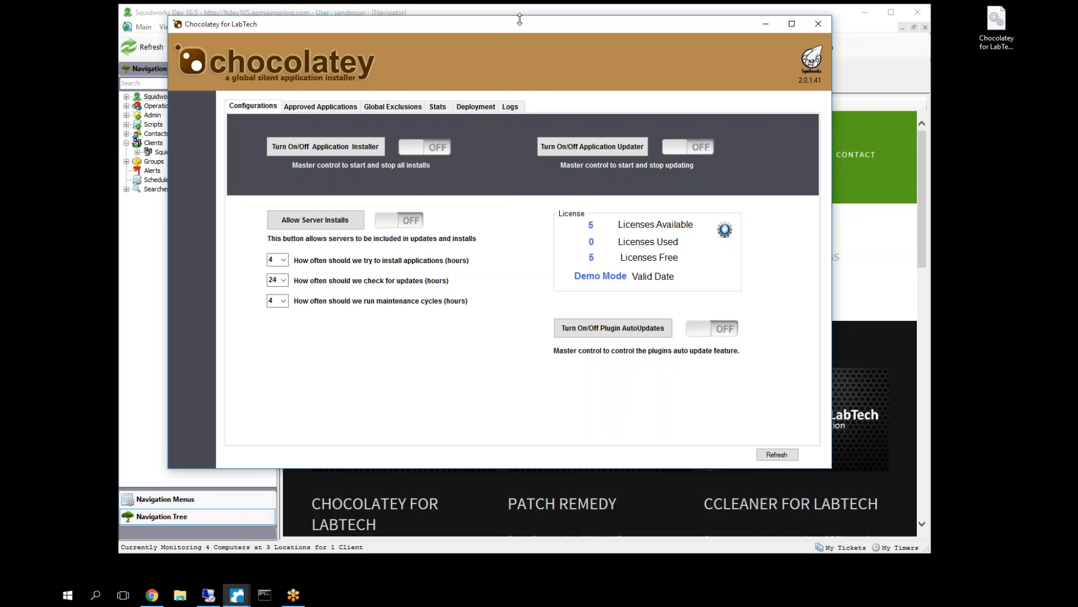
drag(520, 20, 540, 22)
Set how often the plugin tries to install applications to 4 hours
click(305, 262)
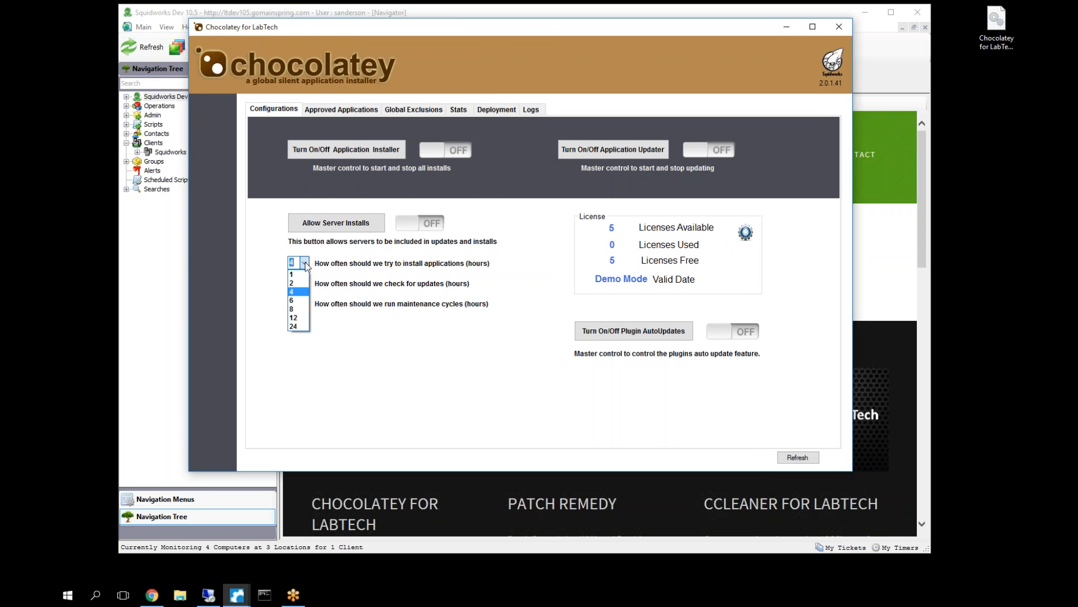
click(305, 264)
click(303, 265)
click(305, 272)
click(306, 263)
click(301, 293)
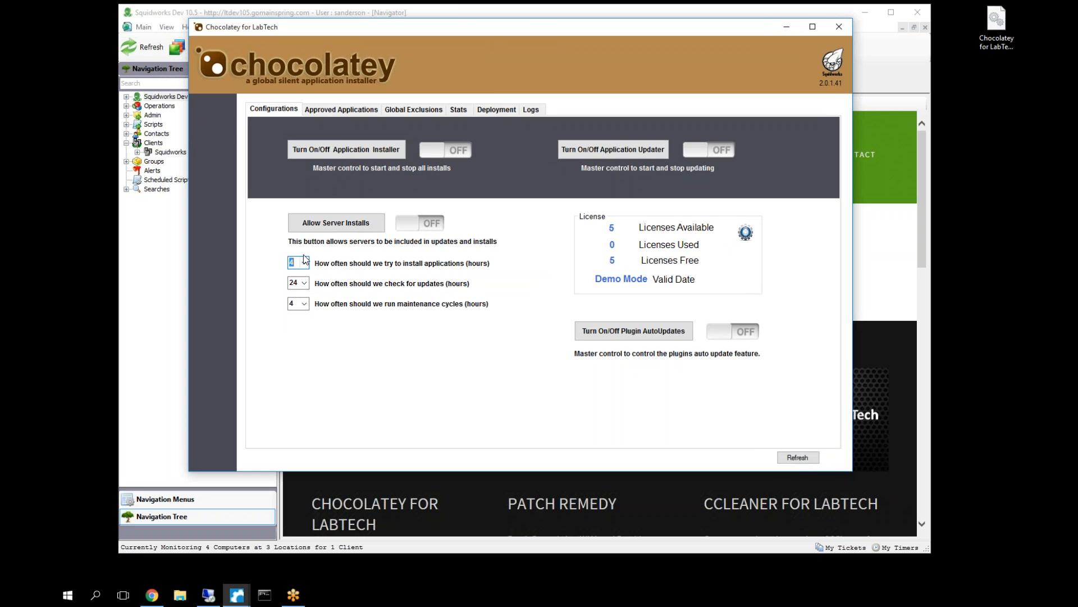
click(305, 263)
click(297, 282)
click(305, 263)
click(304, 292)
Set how often the plugin checks for updates to 24 hours
mouse_move(369, 306)
click(305, 283)
click(305, 288)
click(303, 283)
click(299, 345)
Set how often the plugin runs maintenance cycles to 1 hour
click(306, 303)
click(303, 367)
click(302, 308)
click(299, 316)
Turn on automatic updates for the Chocolatey plugin
mouse_move(361, 303)
mouse_move(412, 285)
mouse_move(306, 264)
click(642, 330)
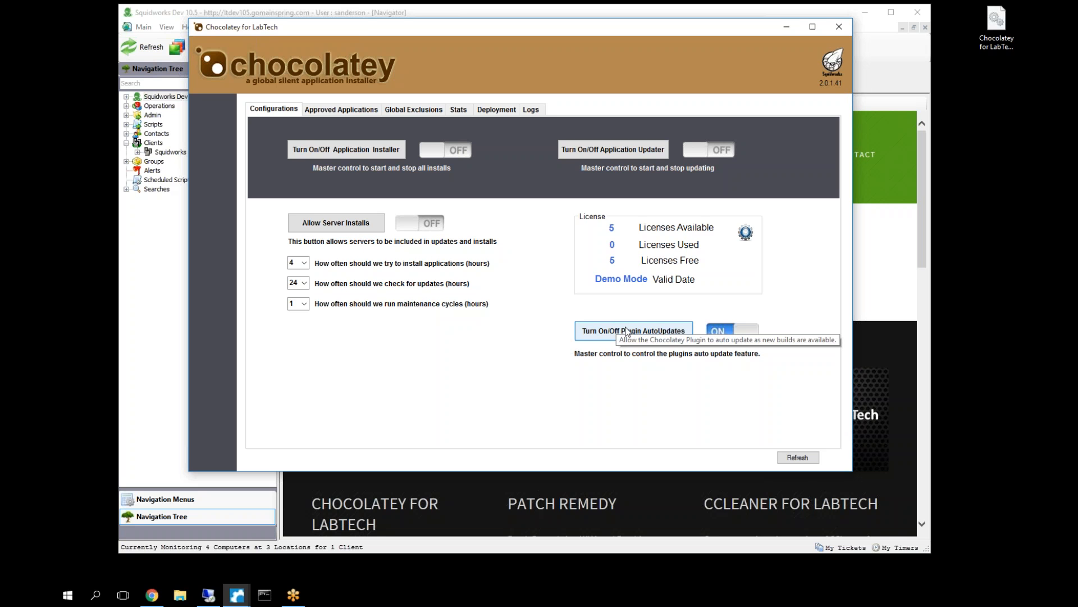
click(592, 332)
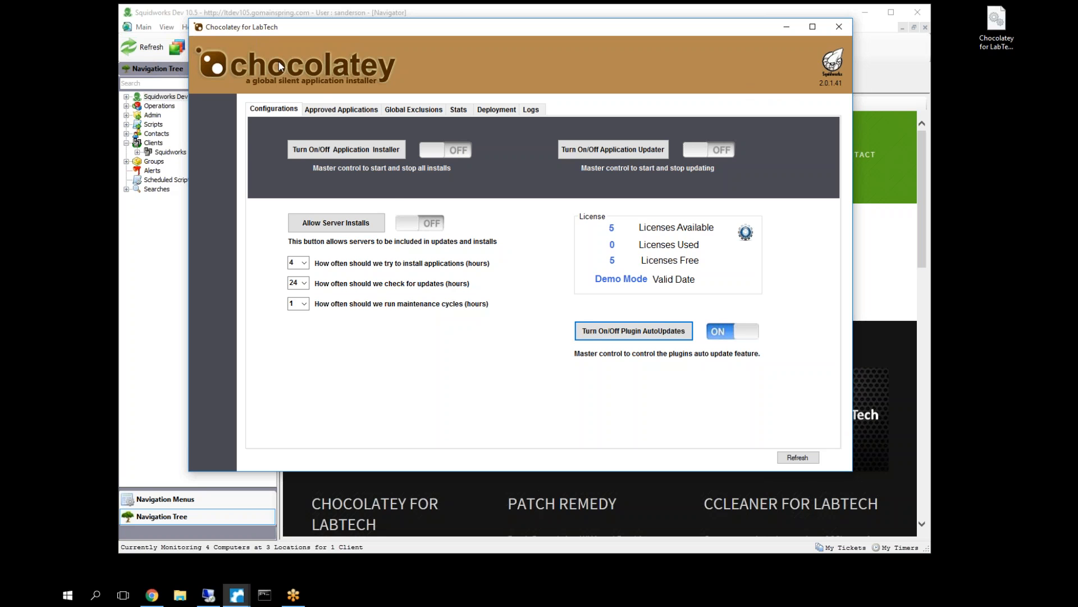
Show the plugin's approved applications and open the Chocolatey.org website from there
click(337, 112)
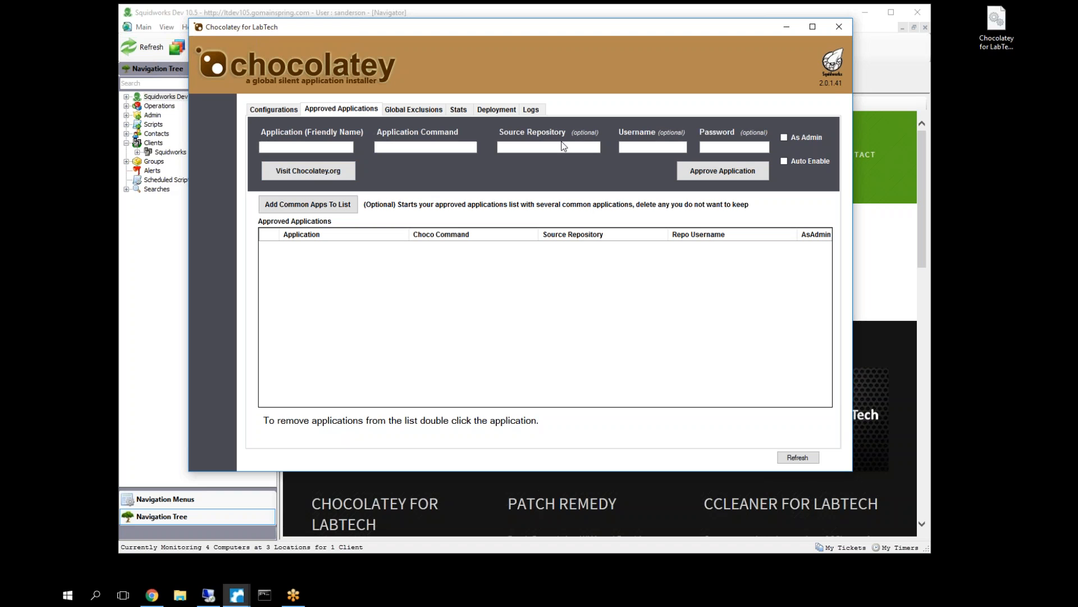
click(308, 171)
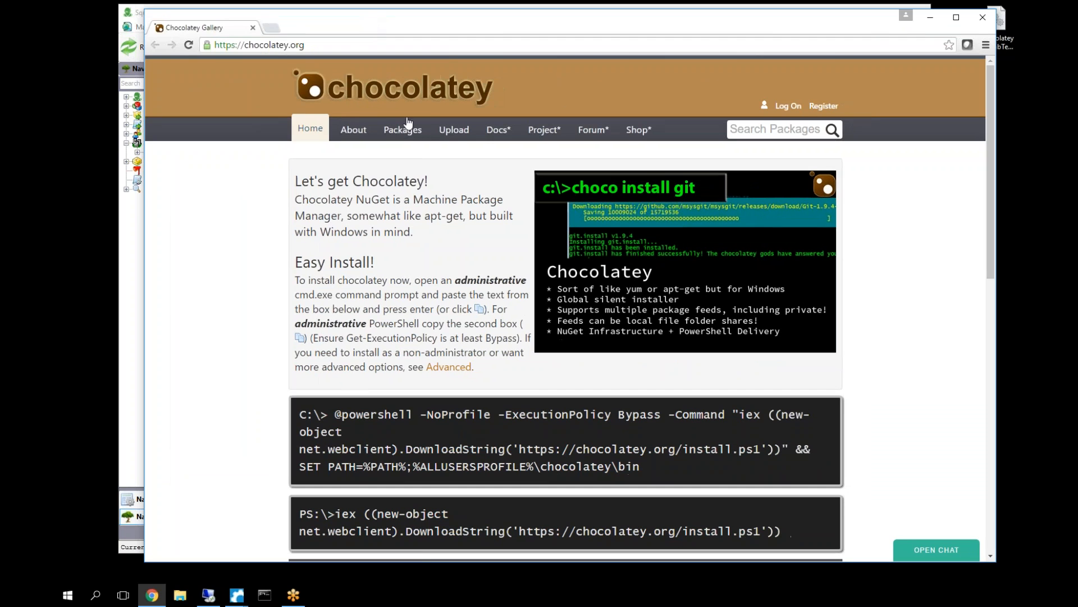
Browse the community package list on Chocolatey.org to see the popular packages and their install commands
click(406, 127)
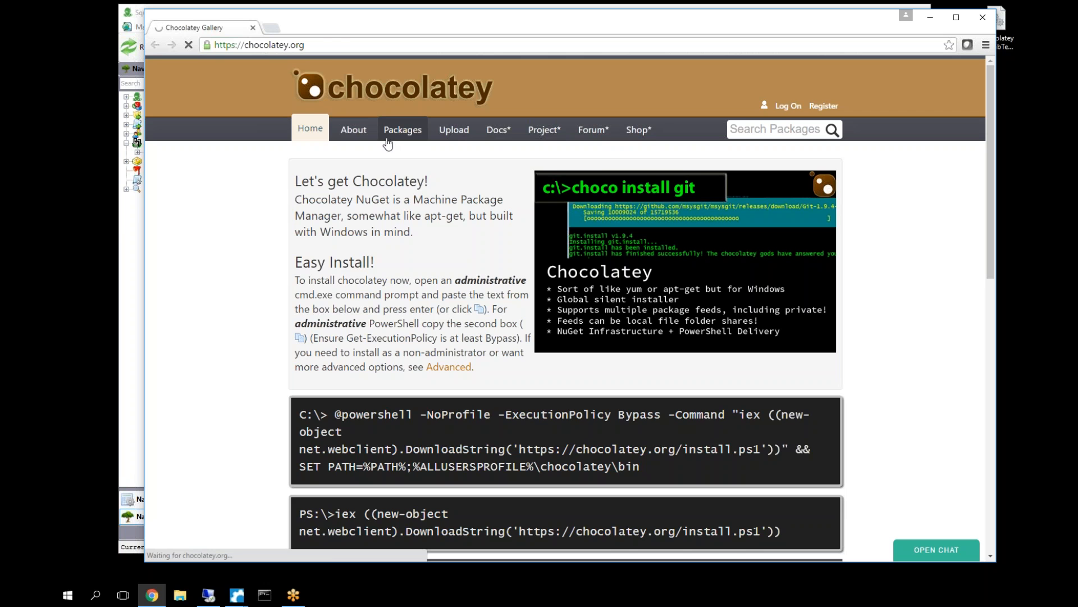
scroll(349, 119, down, 2)
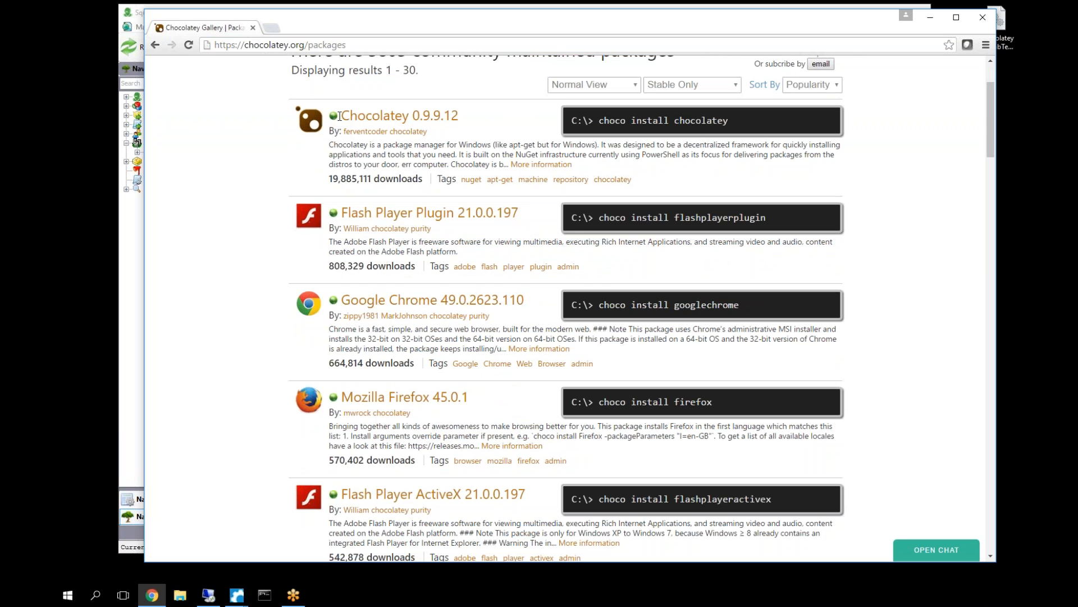
mouse_move(337, 116)
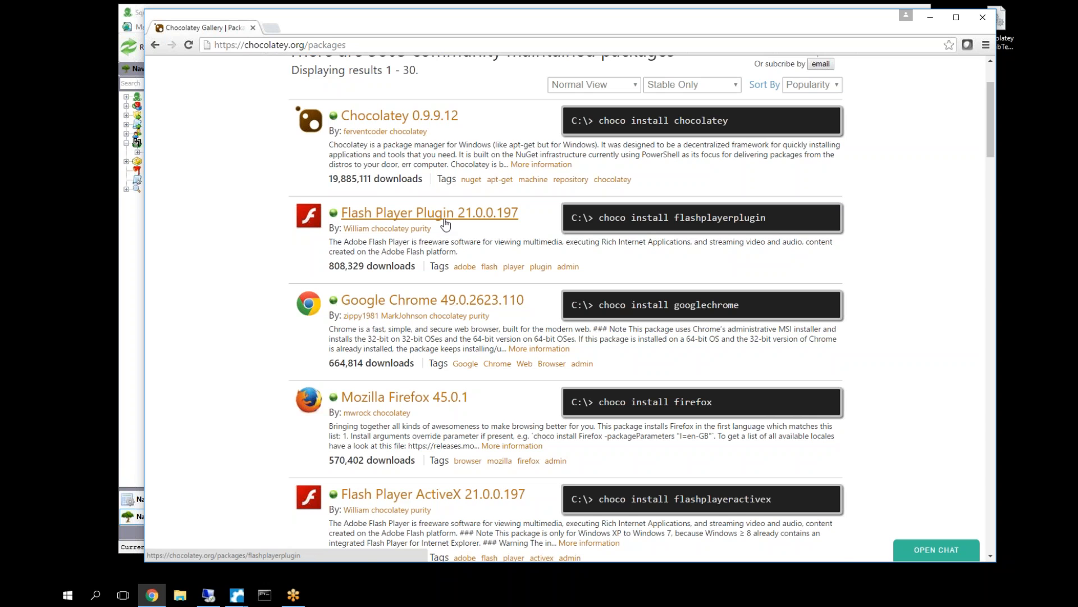
scroll(445, 224, down, 6)
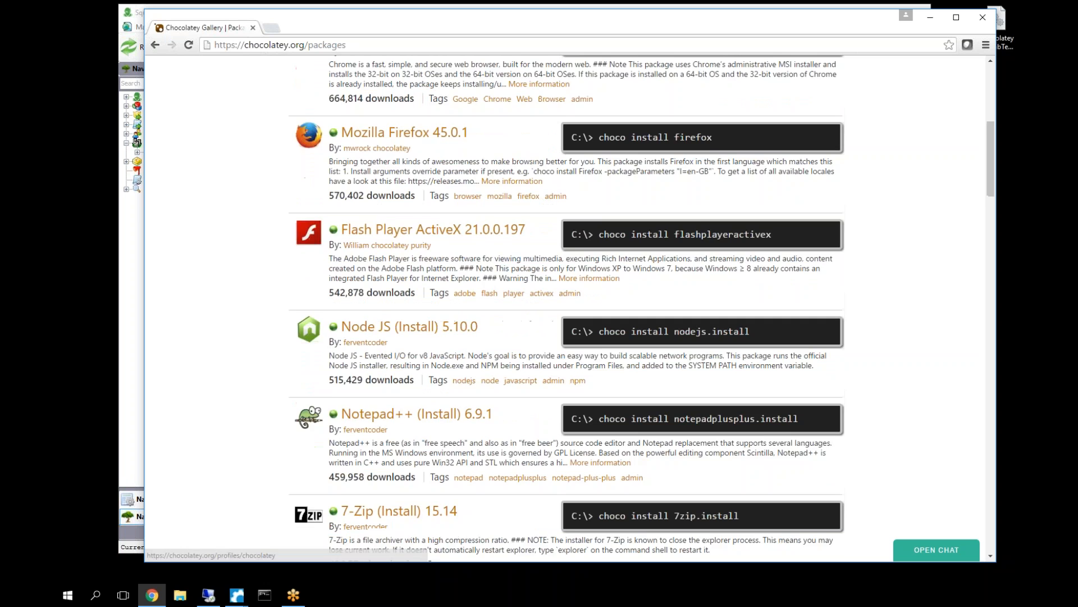
scroll(435, 236, down, 4)
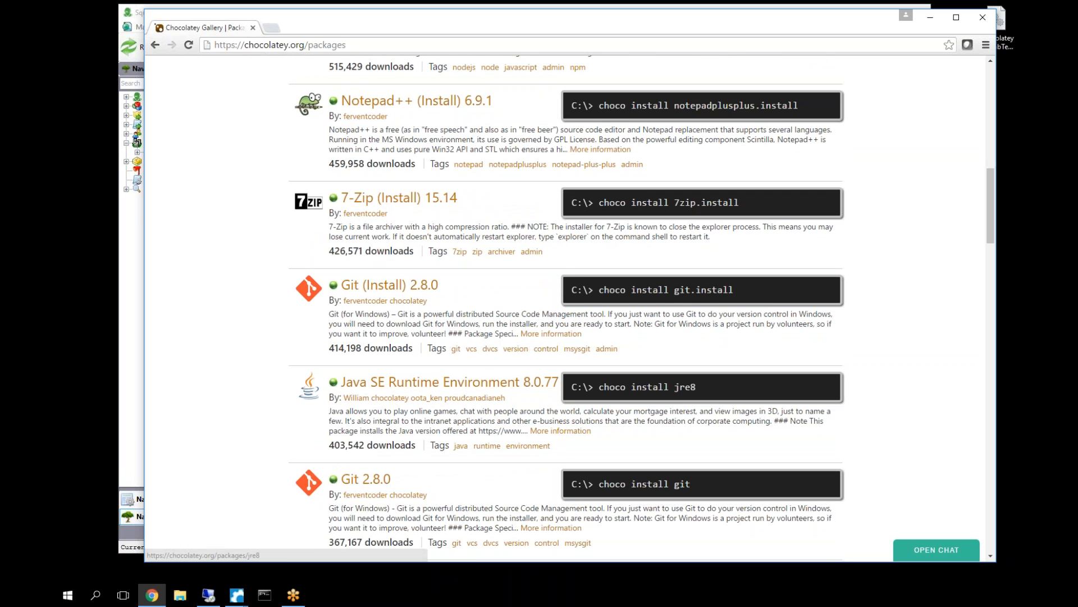
scroll(481, 347, up, 9)
scroll(370, 353, up, 3)
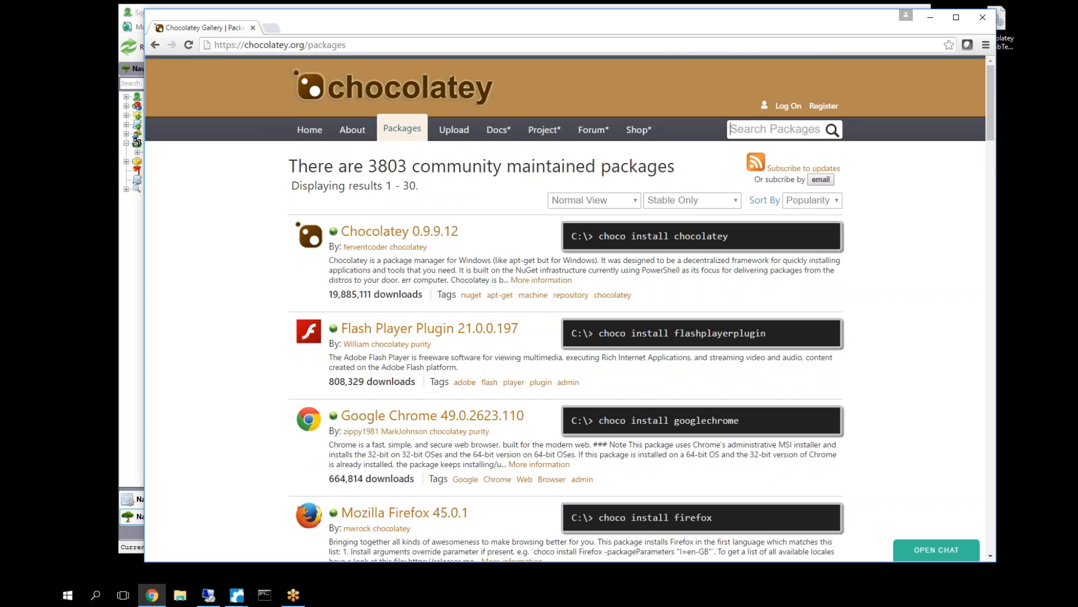
Copy the package name googlechrome from its install command and return to the Chocolatey for LabTech window
drag(674, 334, 769, 340)
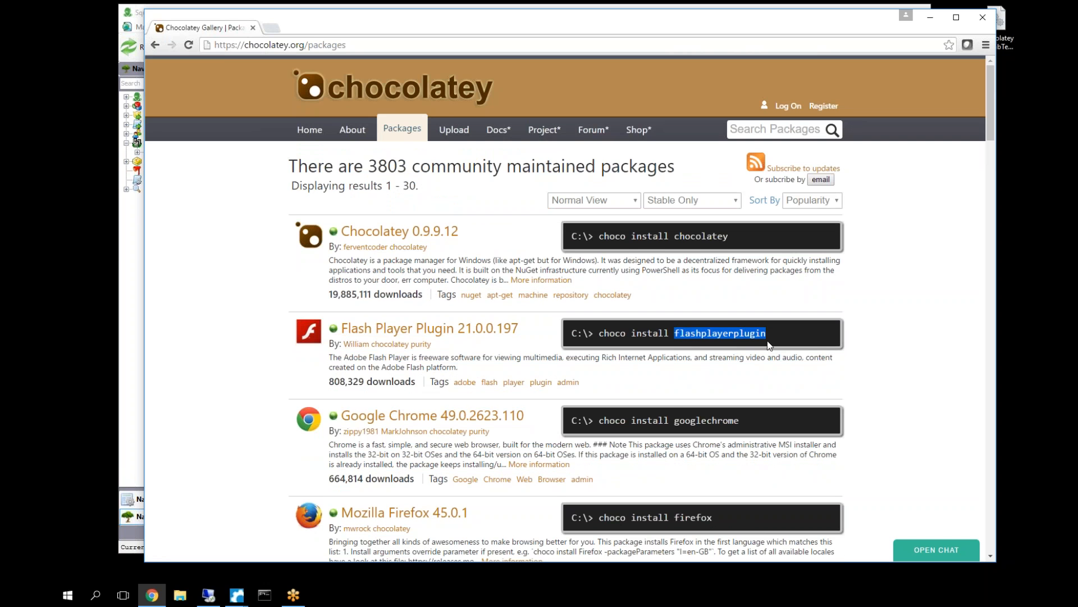
drag(674, 420, 740, 424)
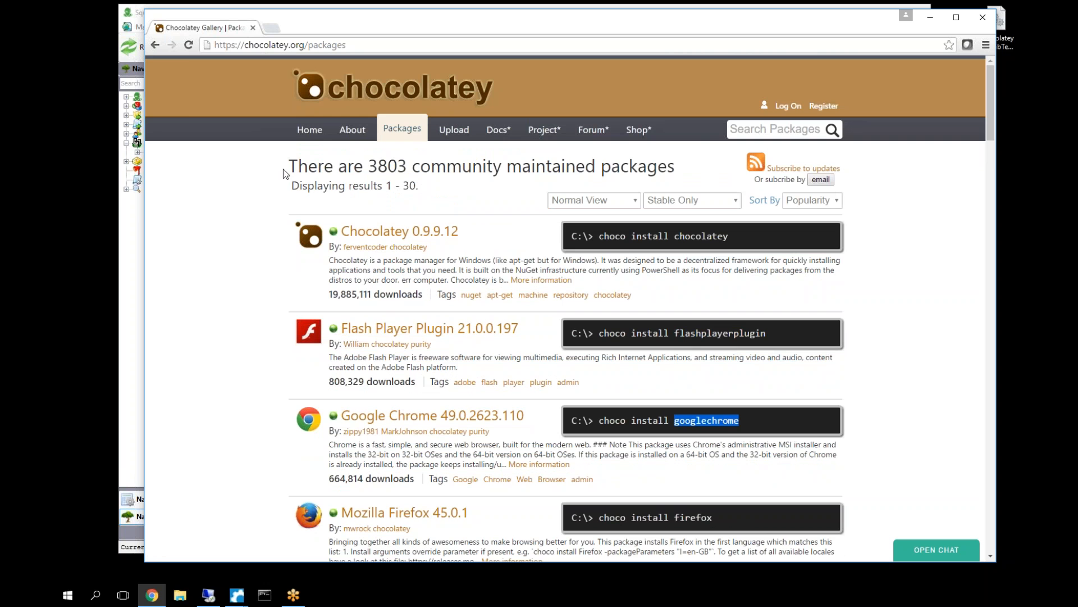
right_click(702, 423)
click(721, 430)
click(931, 22)
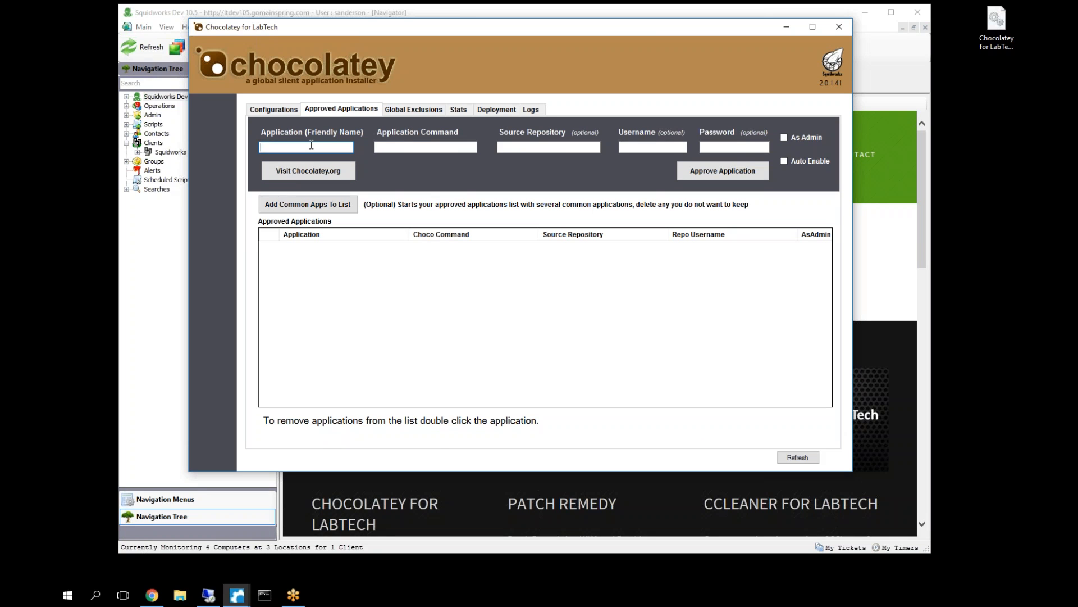
Approve an application with the friendly name Google Chrome and the application command googlechrome
text(Google Chrome)
key(Tab)
text(googlechrome)
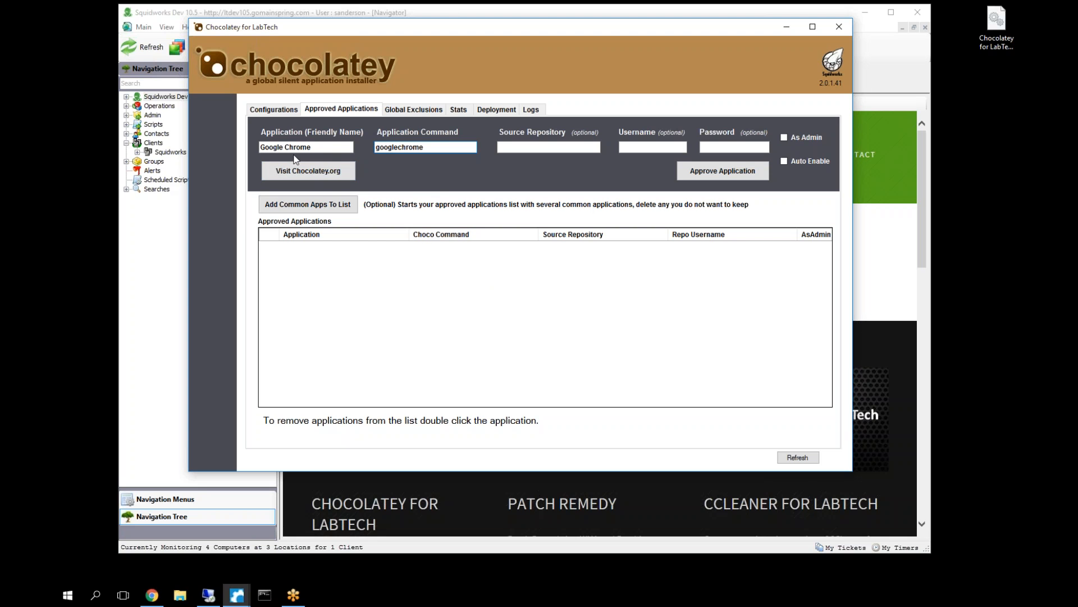
mouse_move(439, 147)
mouse_move(785, 163)
click(282, 110)
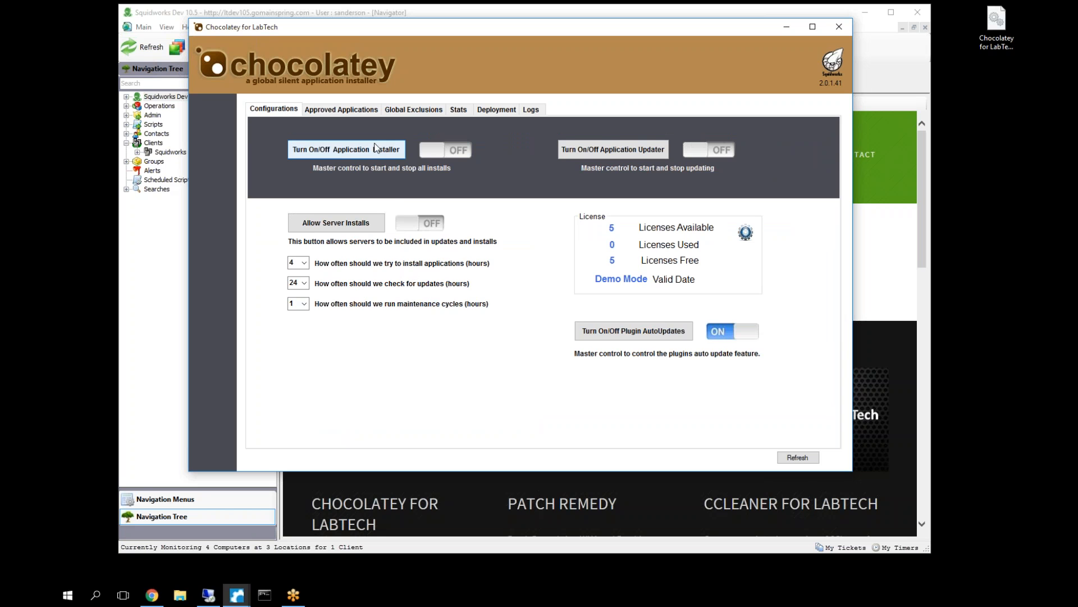
click(340, 110)
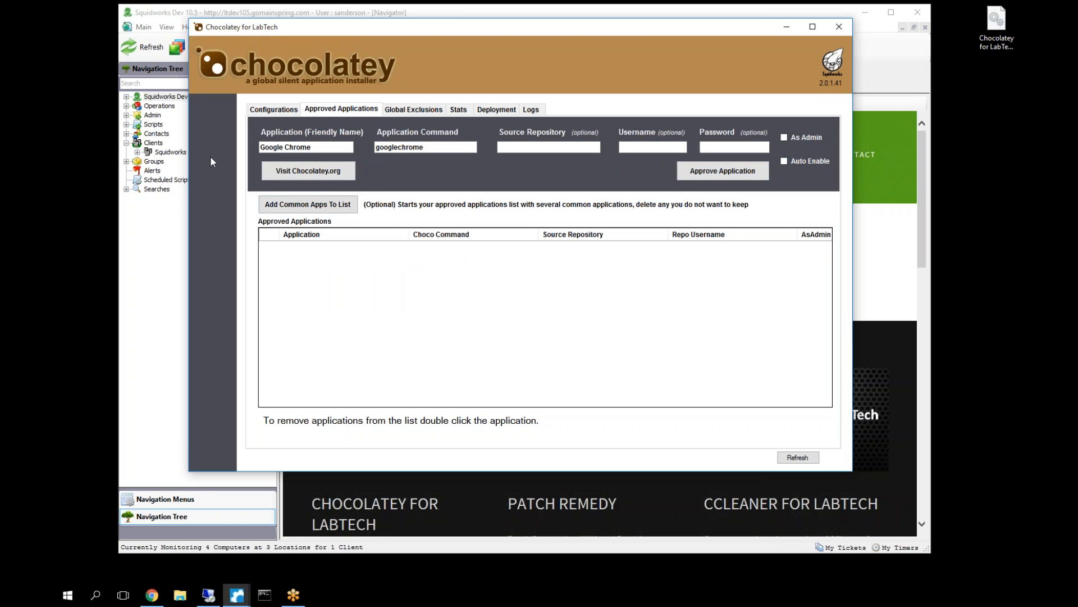
click(742, 173)
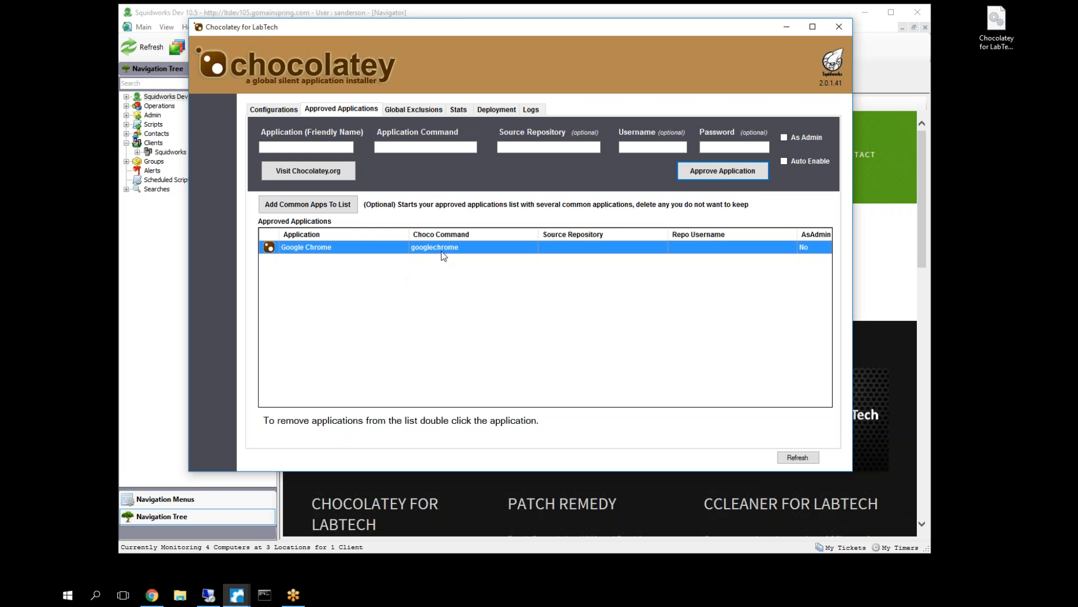
Remove Google Chrome from the approved applications
double_click(308, 251)
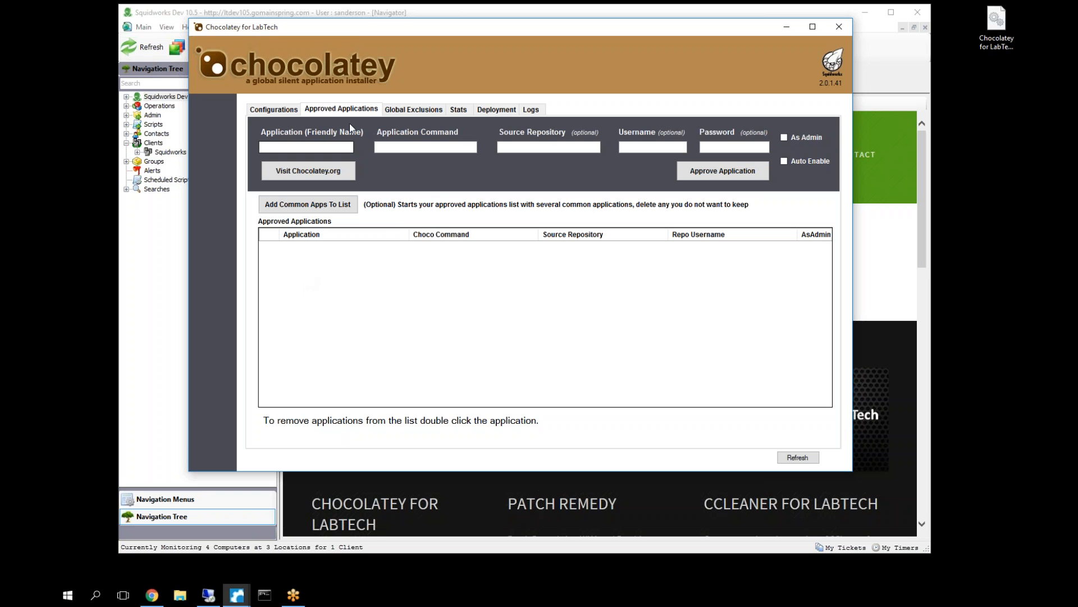
click(431, 146)
Populate the approved applications list with the plugin's set of common apps and review its entries
click(337, 206)
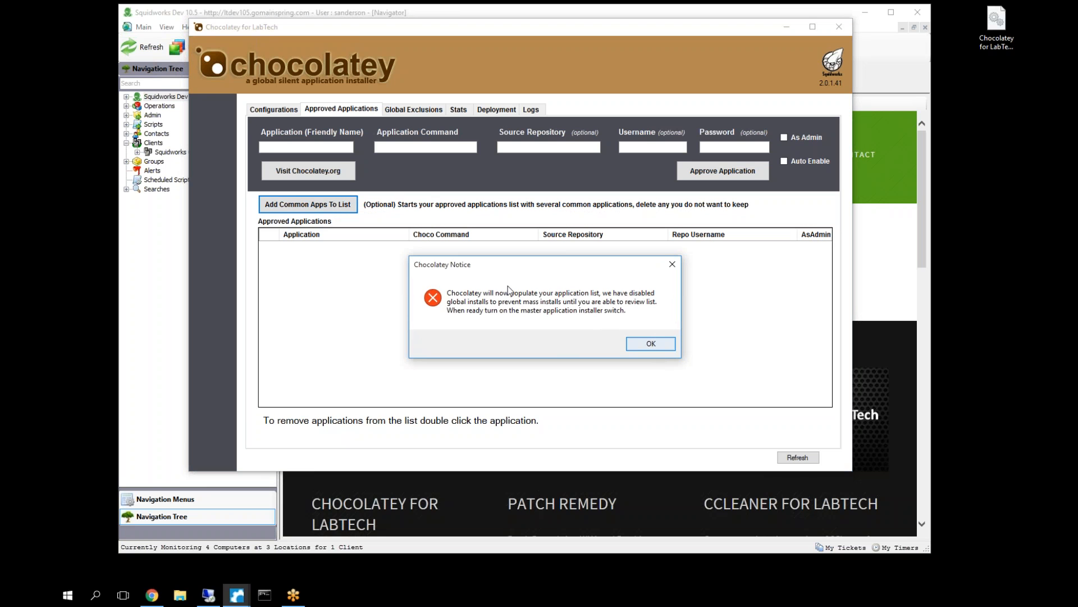
click(655, 346)
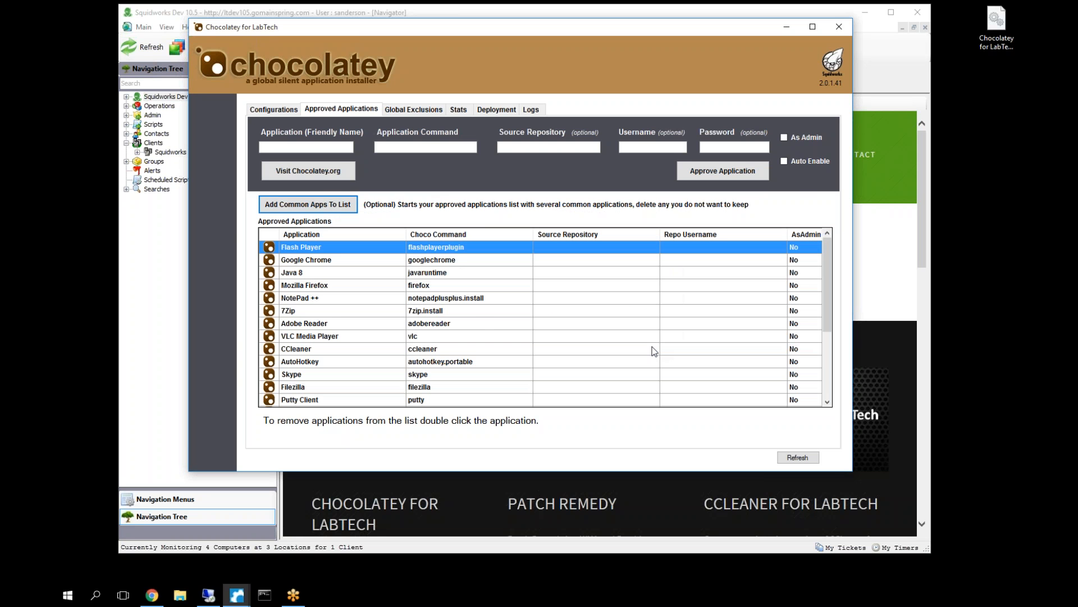
scroll(475, 316, down, 5)
scroll(481, 316, up, 5)
scroll(483, 320, down, 3)
scroll(481, 322, up, 3)
scroll(478, 323, down, 3)
scroll(476, 317, up, 3)
Remove Mozilla Firefox, VLC Media Player, CCleaner and AutoHotkey from the approved applications
click(321, 287)
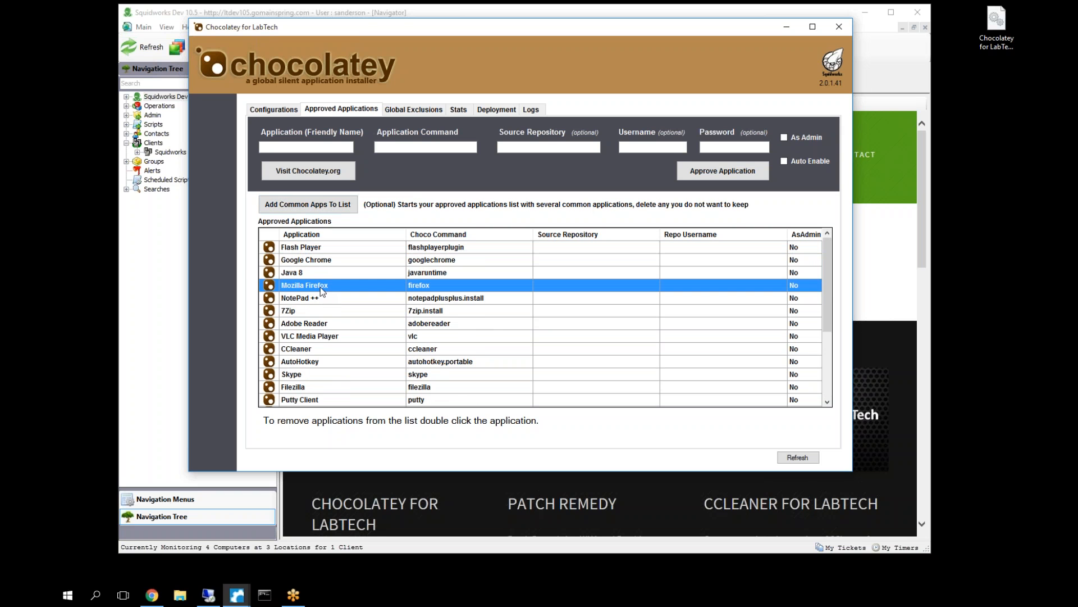
double_click(322, 287)
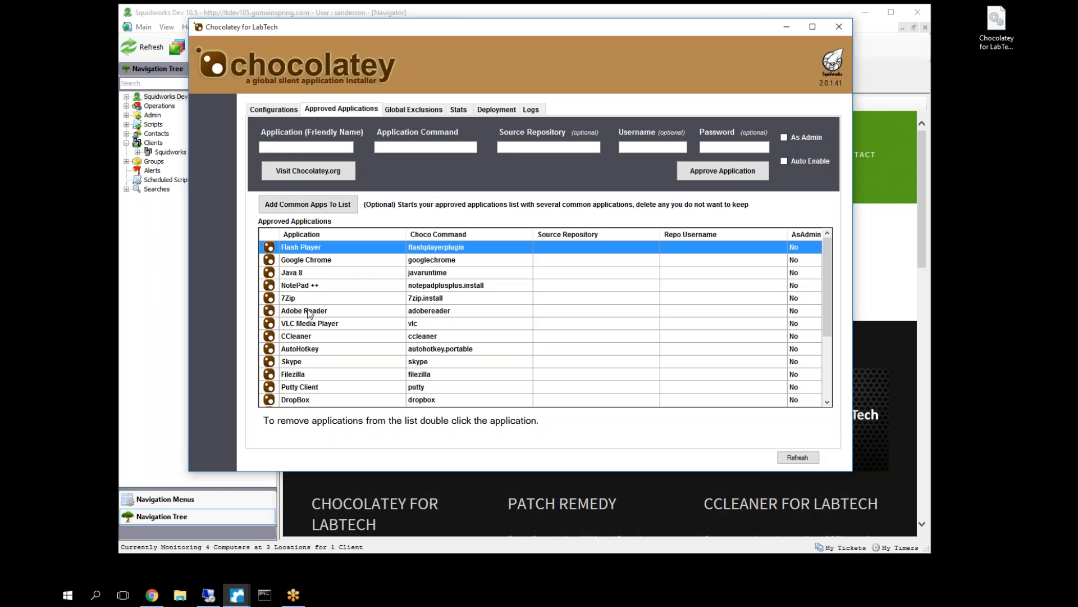
click(304, 324)
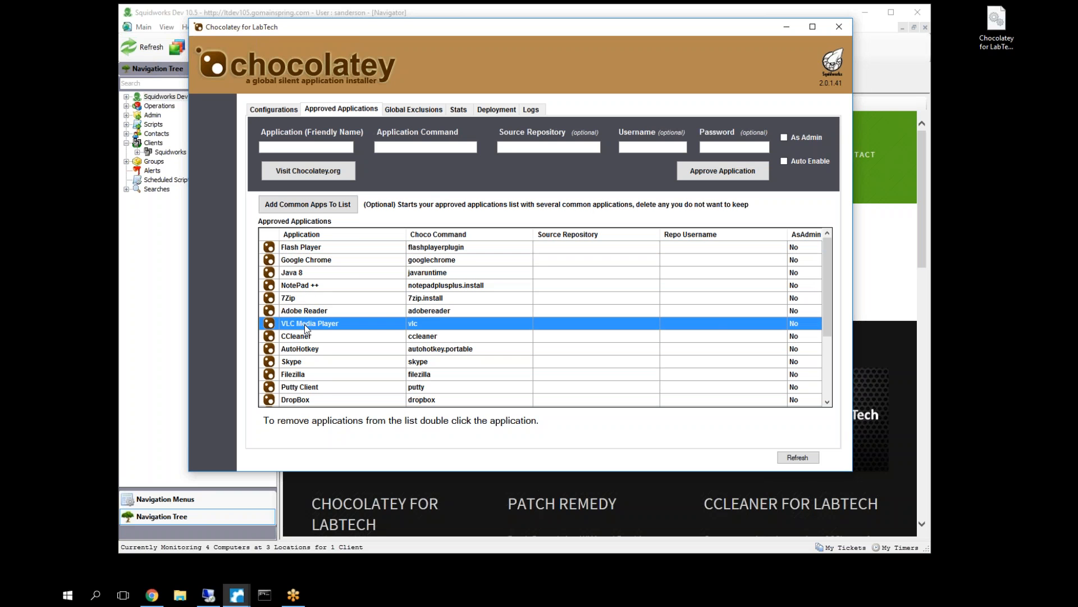
double_click(303, 324)
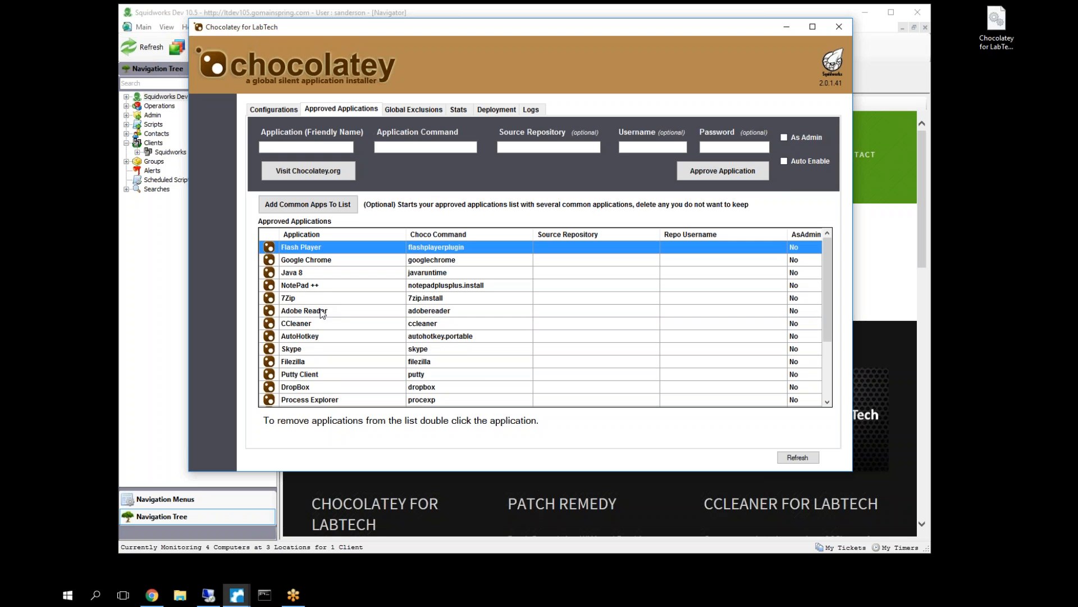
click(304, 324)
double_click(302, 322)
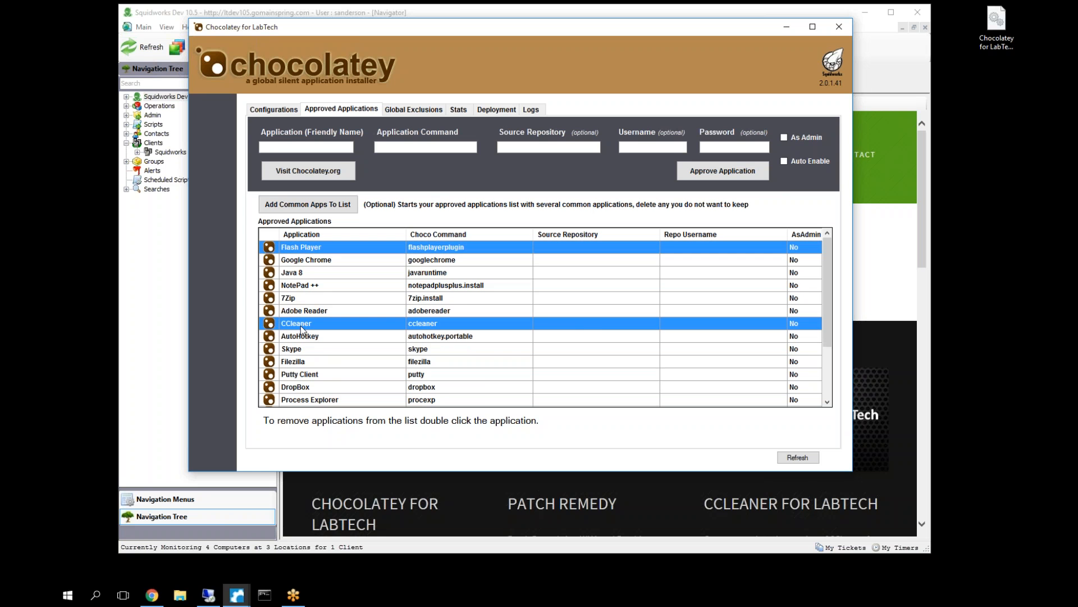
click(302, 323)
double_click(299, 325)
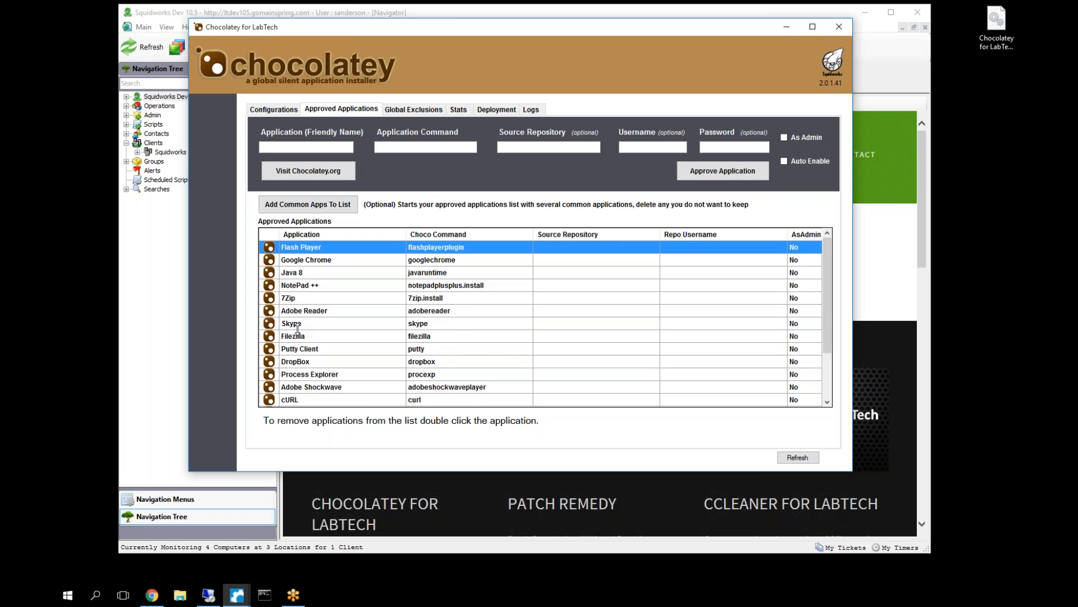
Remove Skype, Filezilla, DropBox and Process Explorer from the approved applications
click(297, 325)
double_click(296, 326)
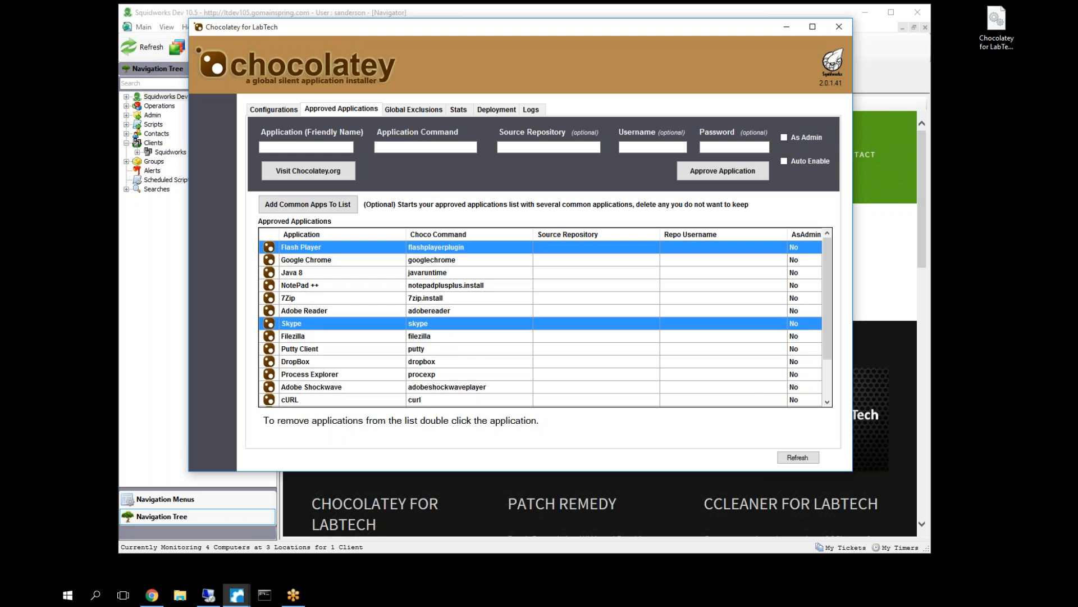
click(299, 324)
double_click(298, 323)
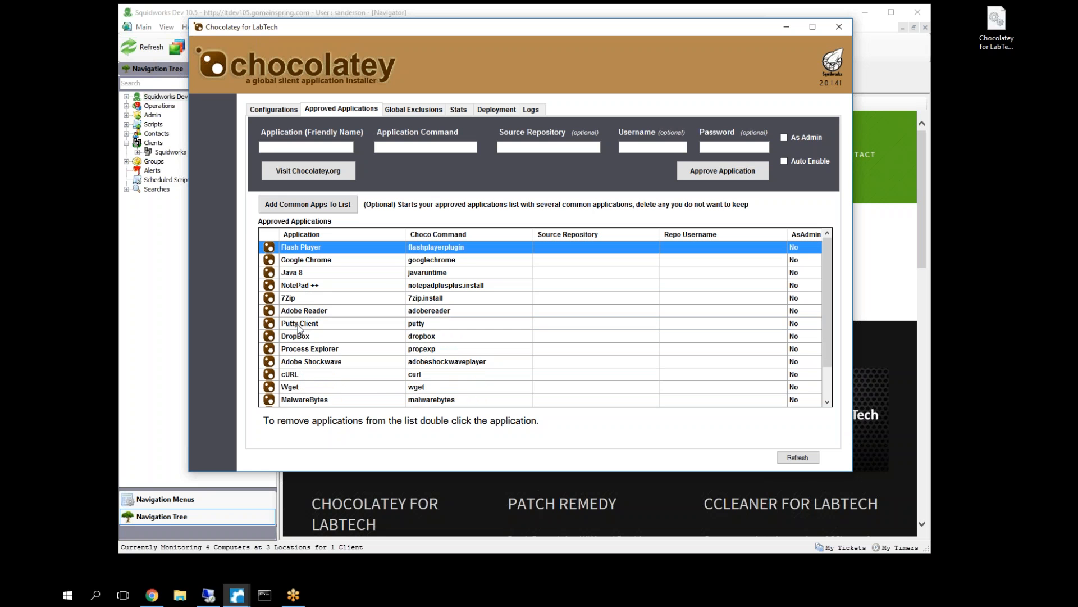
click(305, 336)
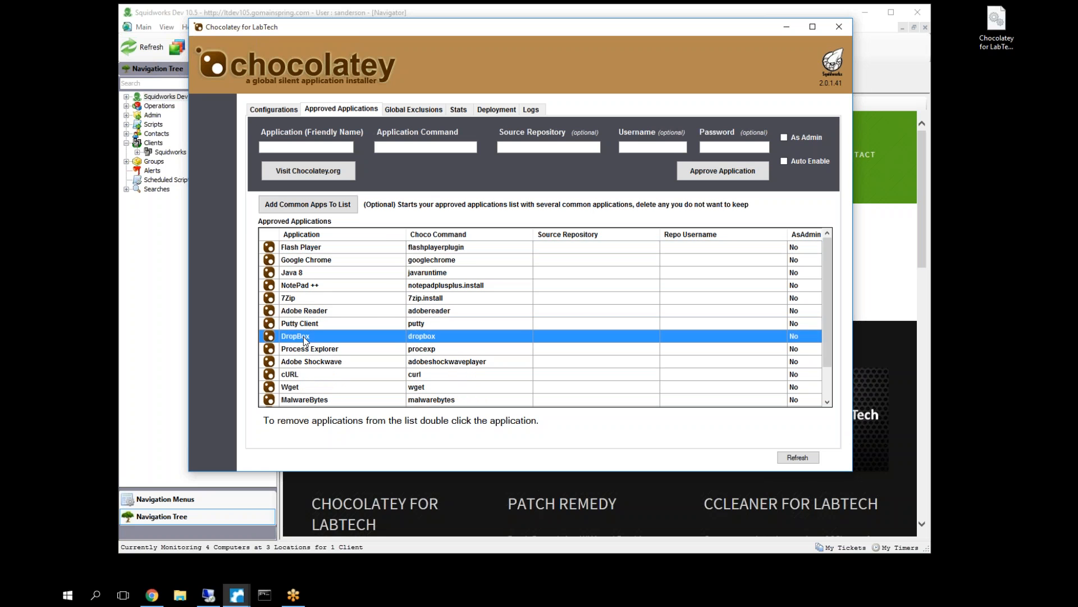
double_click(306, 337)
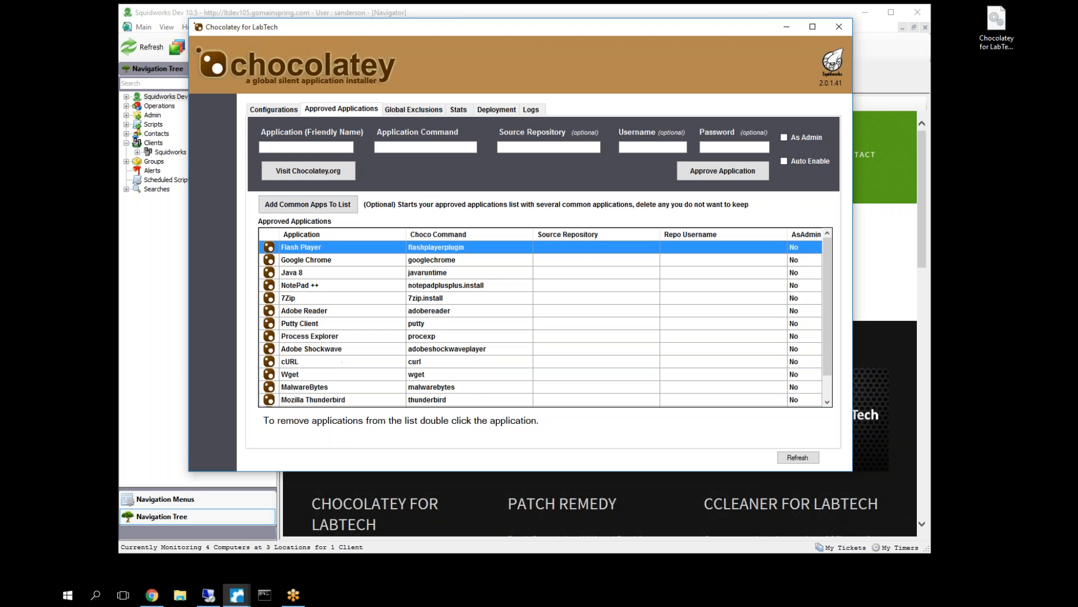
click(310, 336)
double_click(309, 340)
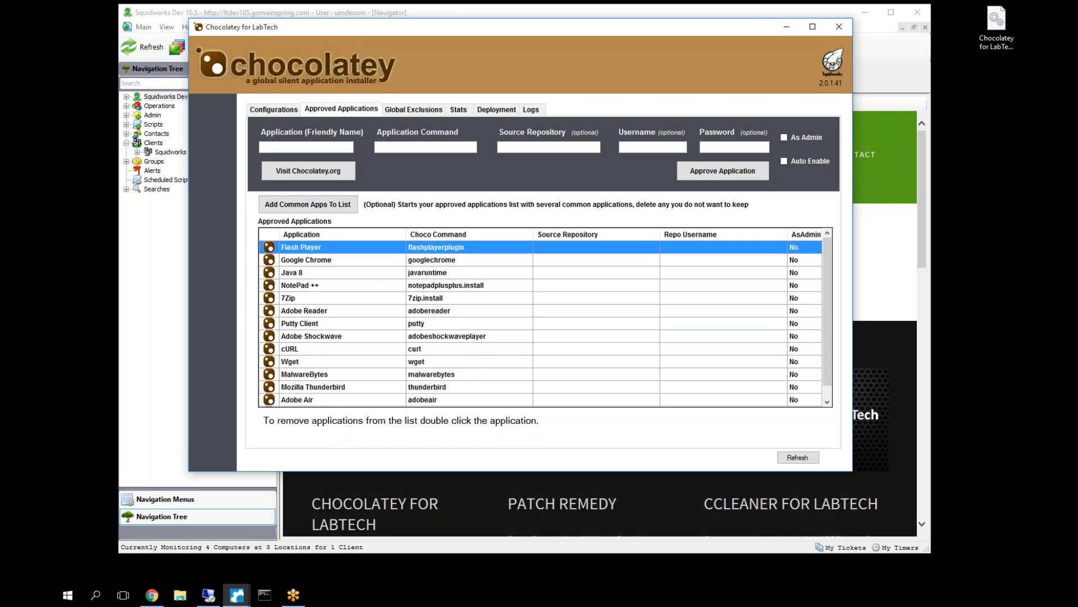
Remove Adobe Shockwave, MalwareBytes, Mozilla Thunderbird, Adobe Air and QuickTime from the approved applications
click(302, 337)
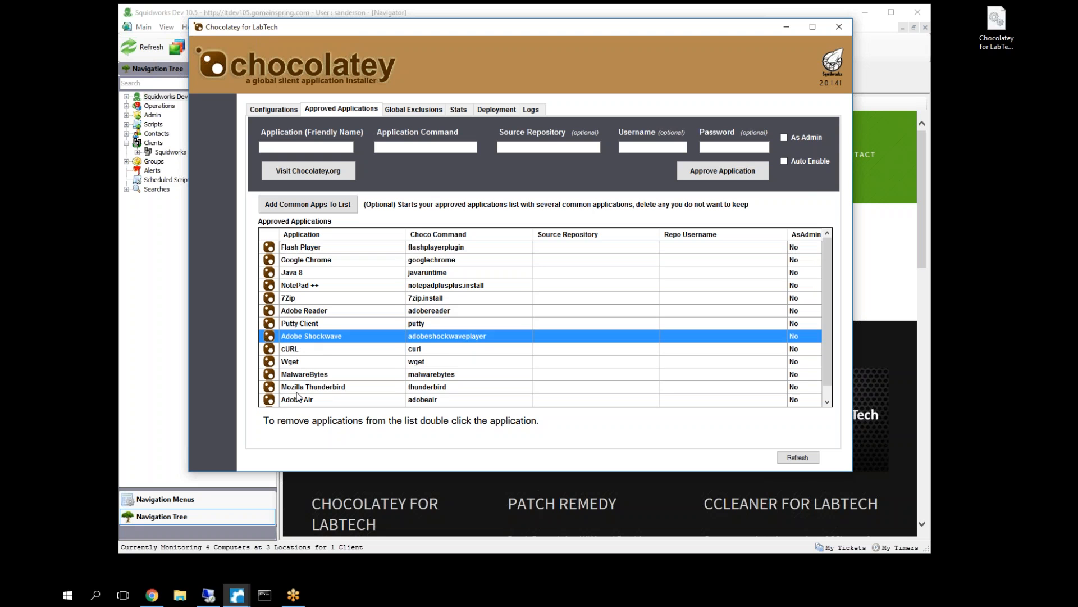
double_click(302, 338)
click(305, 360)
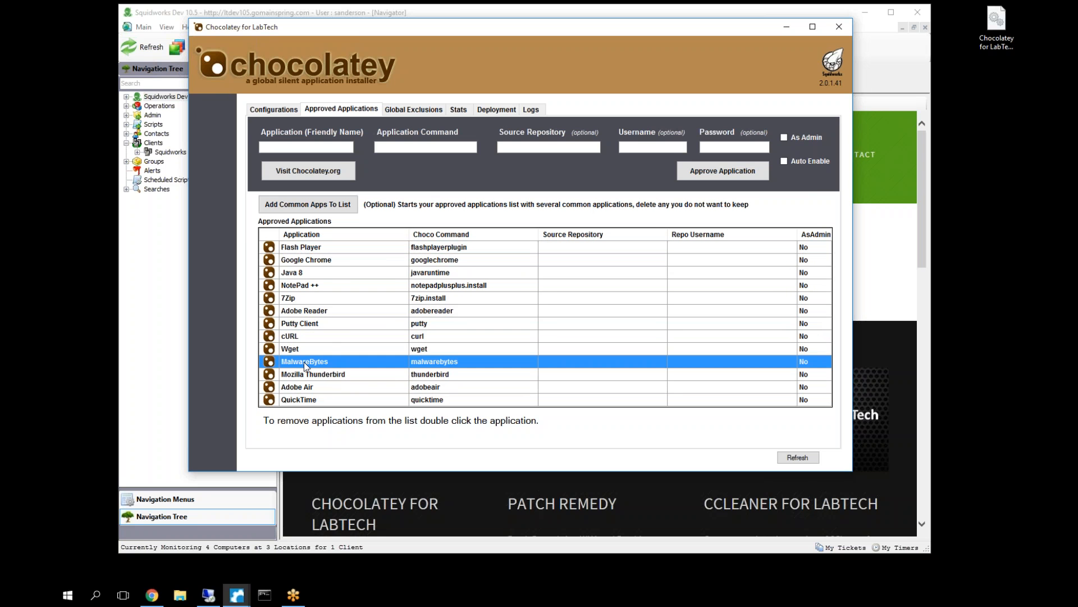
double_click(304, 362)
click(304, 362)
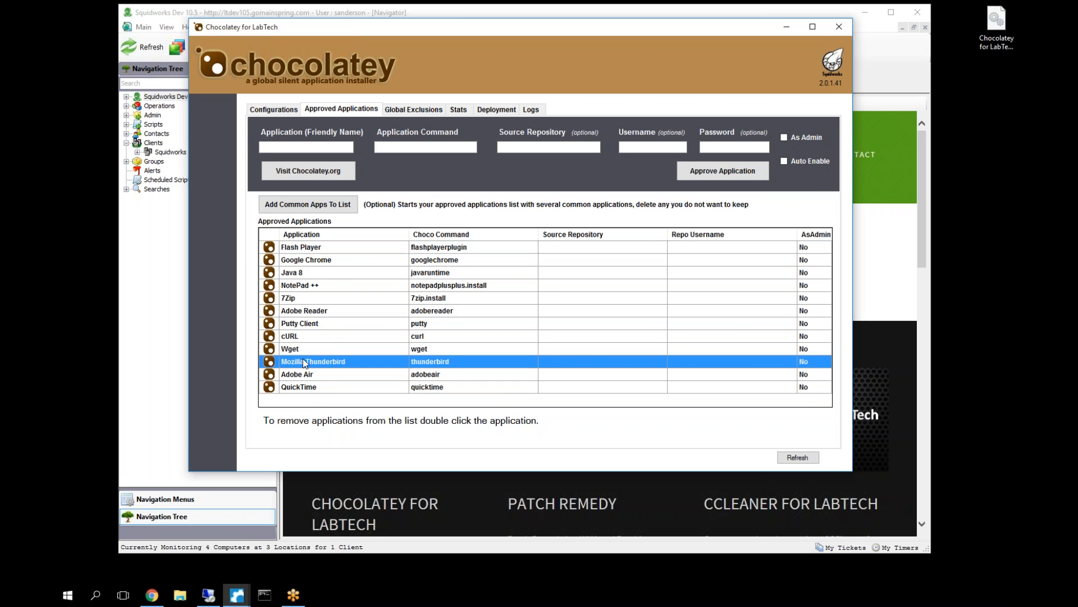
double_click(302, 361)
click(300, 362)
double_click(300, 360)
click(301, 360)
double_click(299, 362)
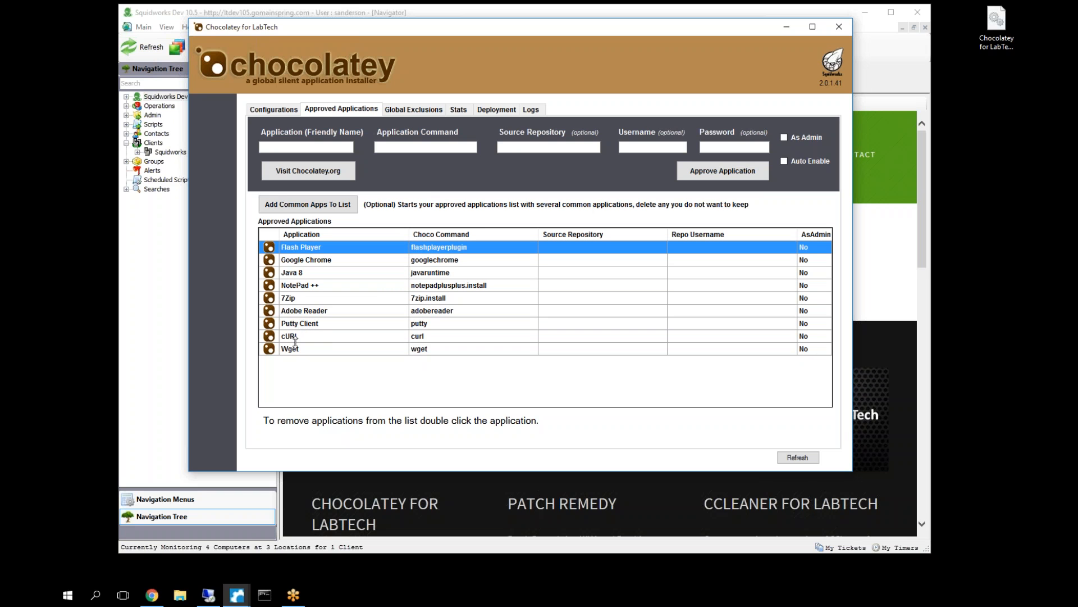
Check the remaining approved applications and show the global exclusions for clients
click(302, 312)
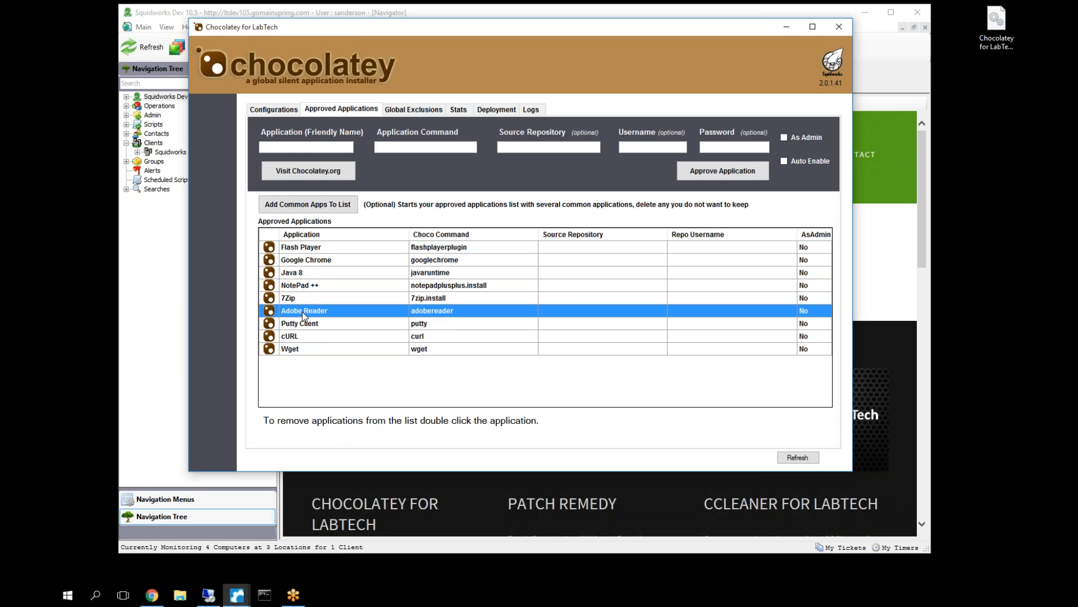
click(305, 273)
click(305, 259)
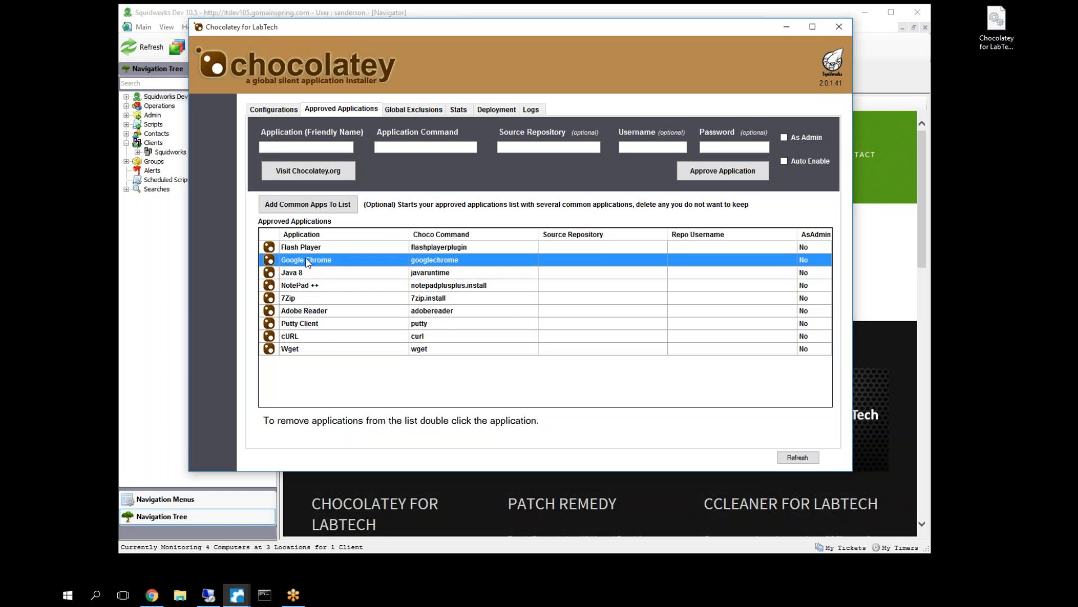
click(304, 248)
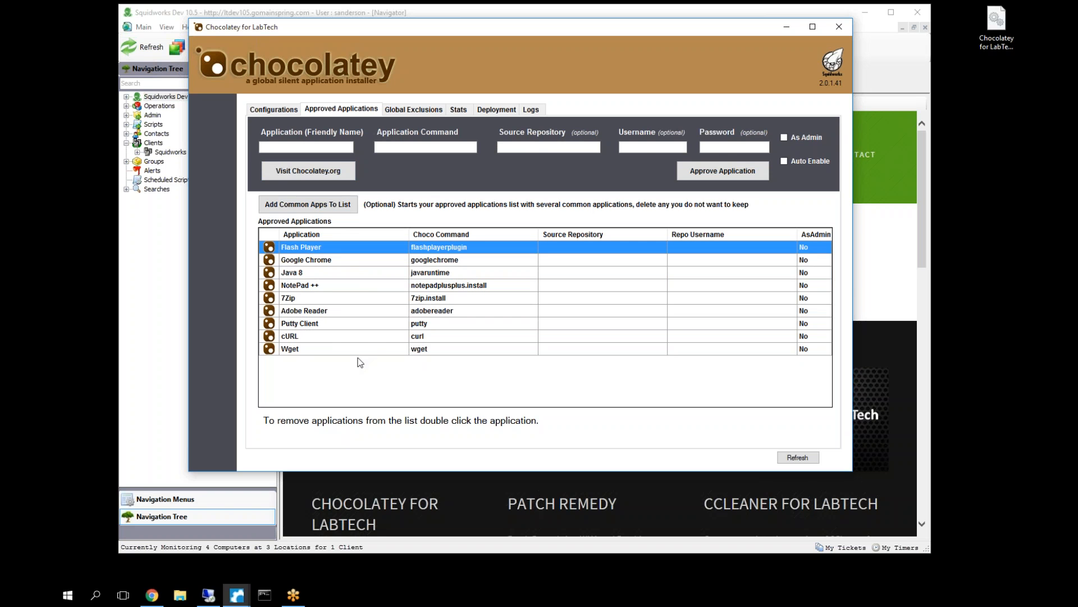
click(400, 110)
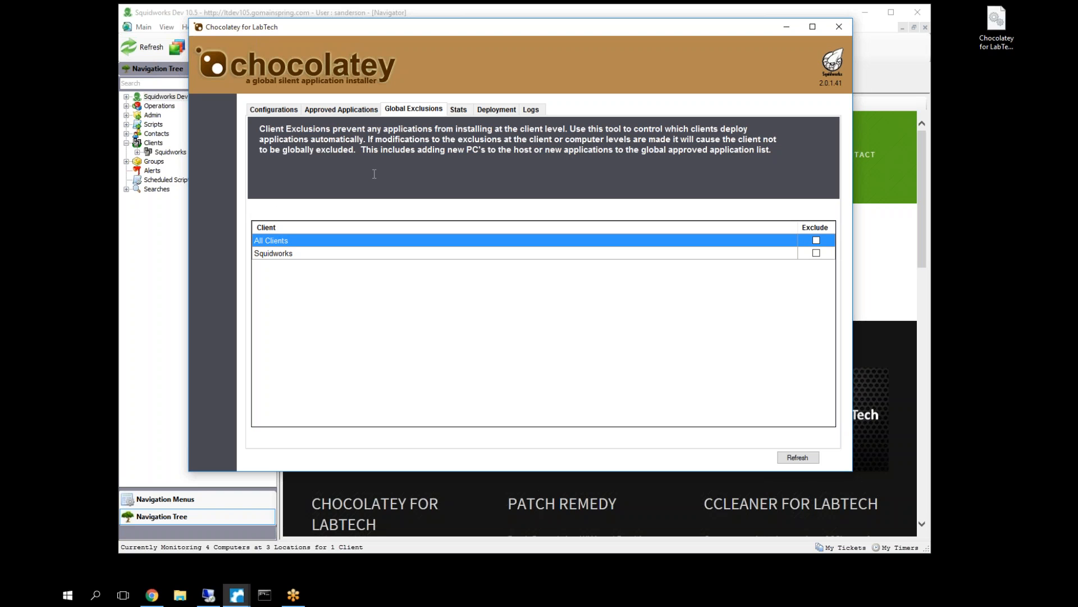
Try the global exclusion for the Squidworks client
click(816, 252)
click(817, 253)
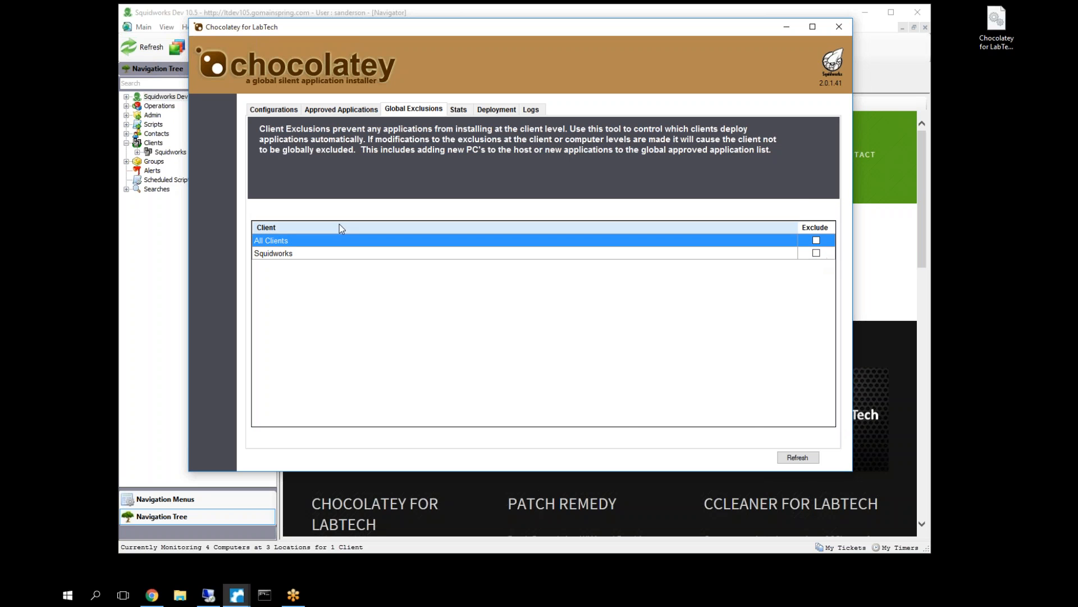
Look through the plugin's install statistics and deployment page, and show its logs
click(459, 109)
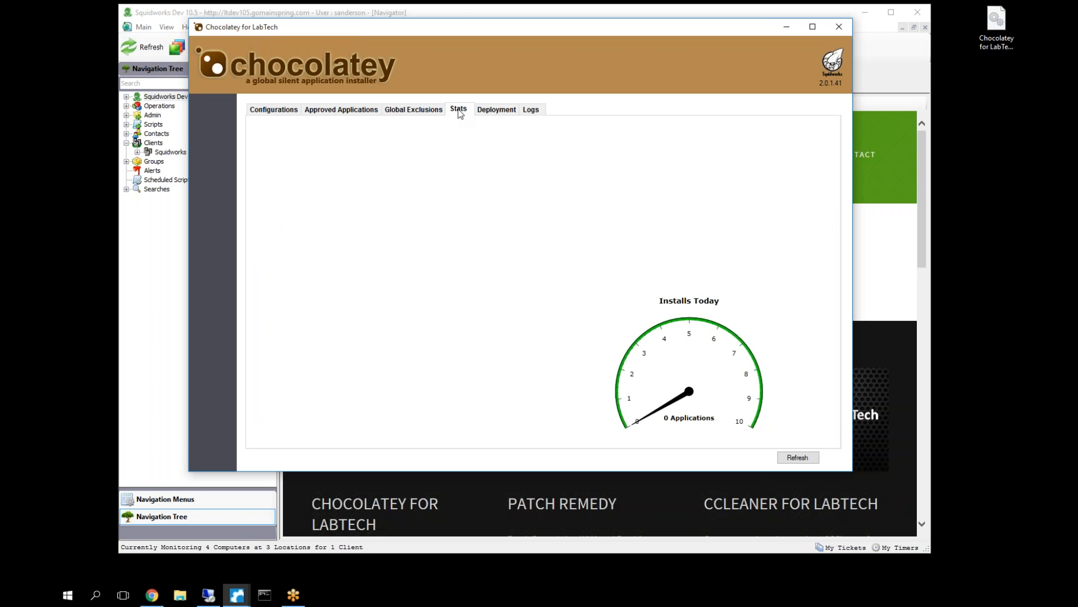
click(488, 110)
click(526, 110)
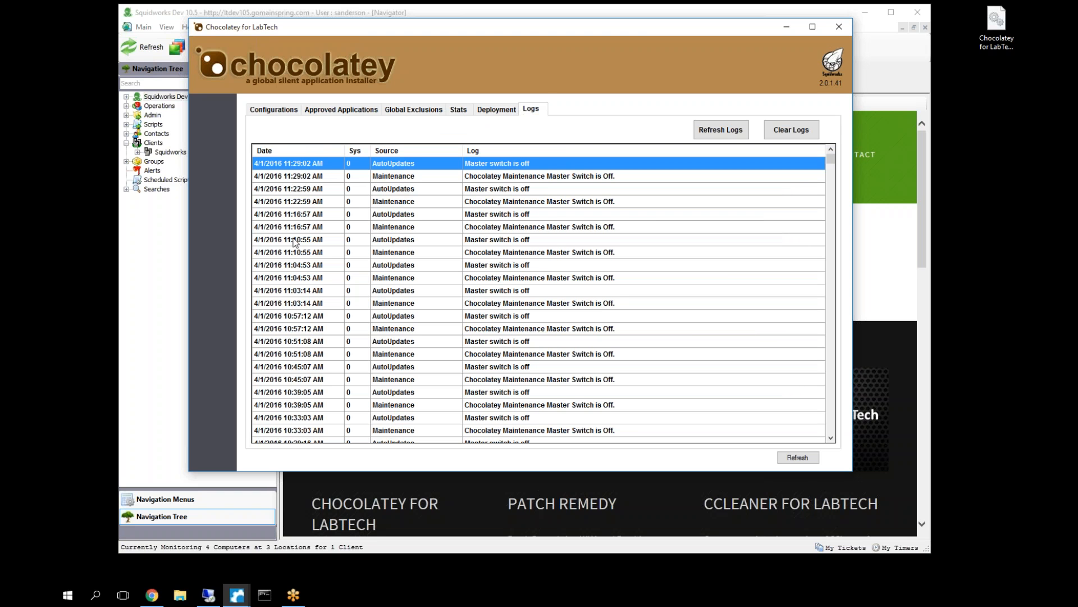
Examine the dates, sources and messages of the latest AutoUpdates and Maintenance log entries
click(282, 291)
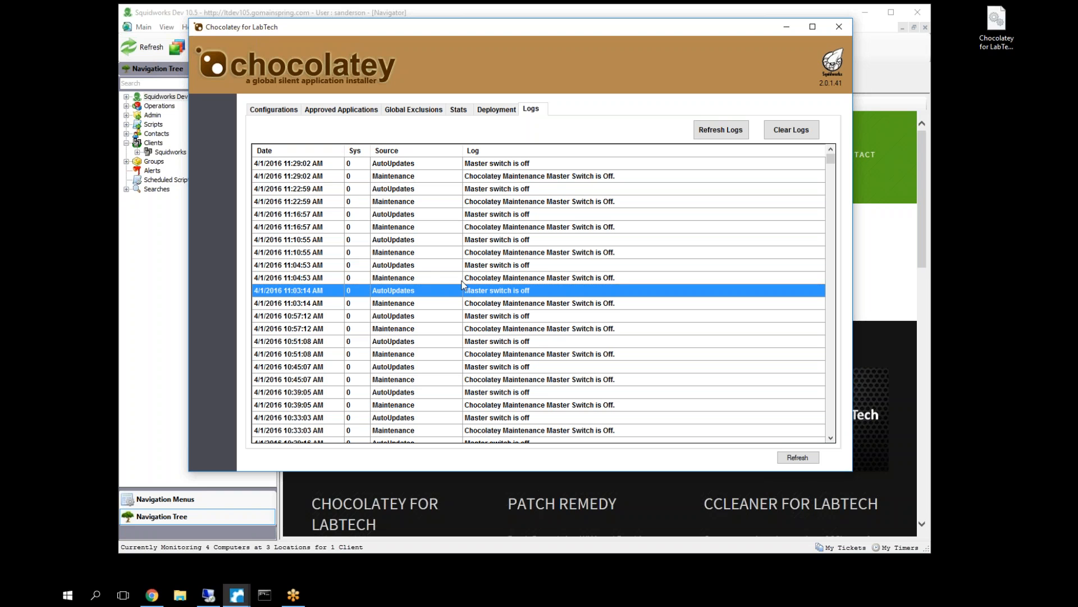
click(328, 281)
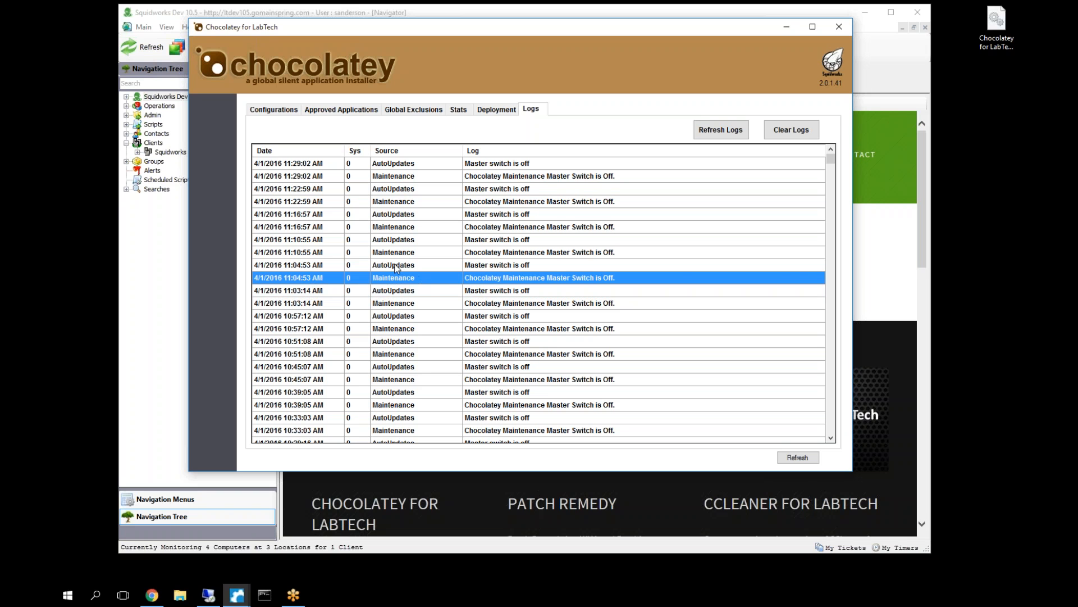
click(298, 256)
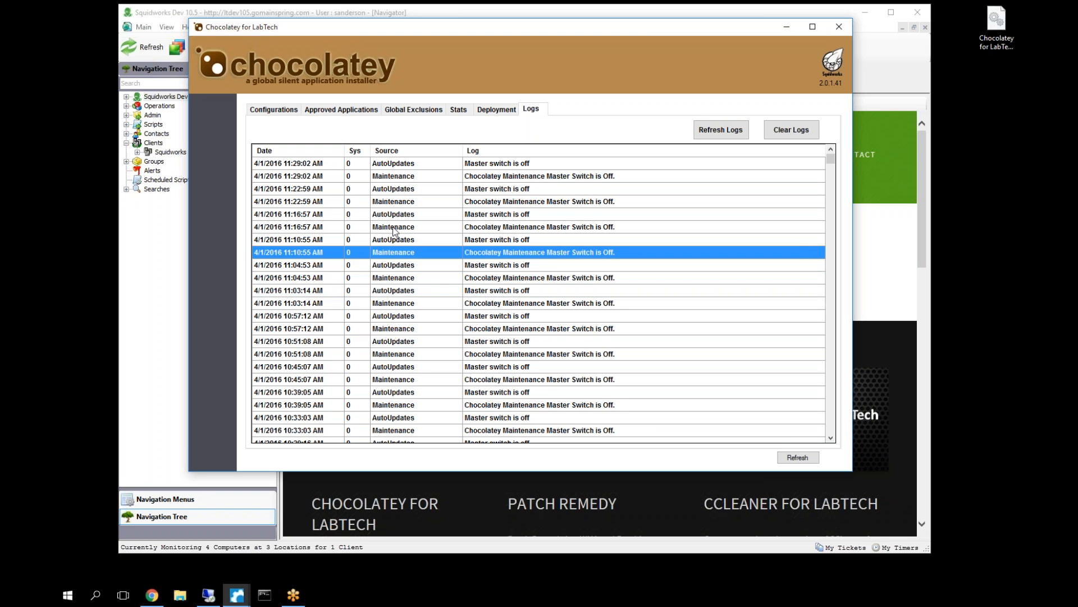
click(311, 228)
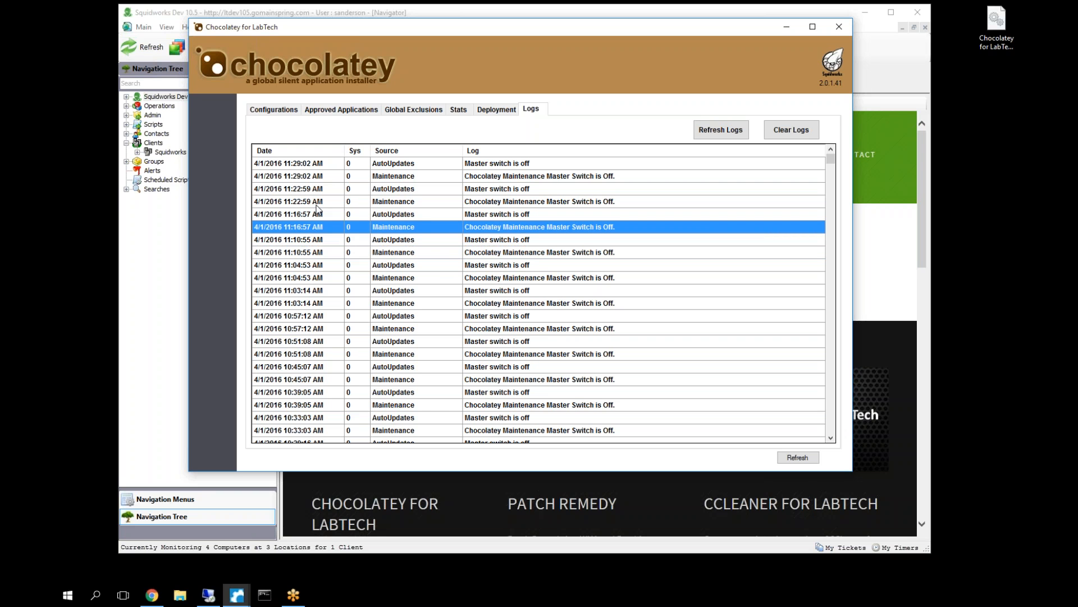
click(317, 203)
click(313, 191)
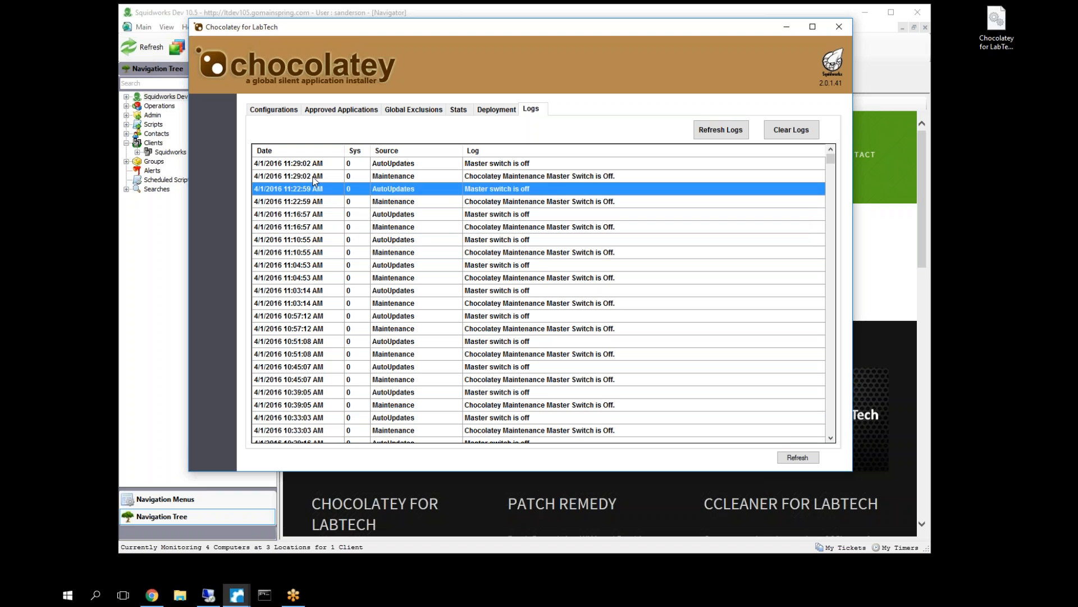
click(314, 178)
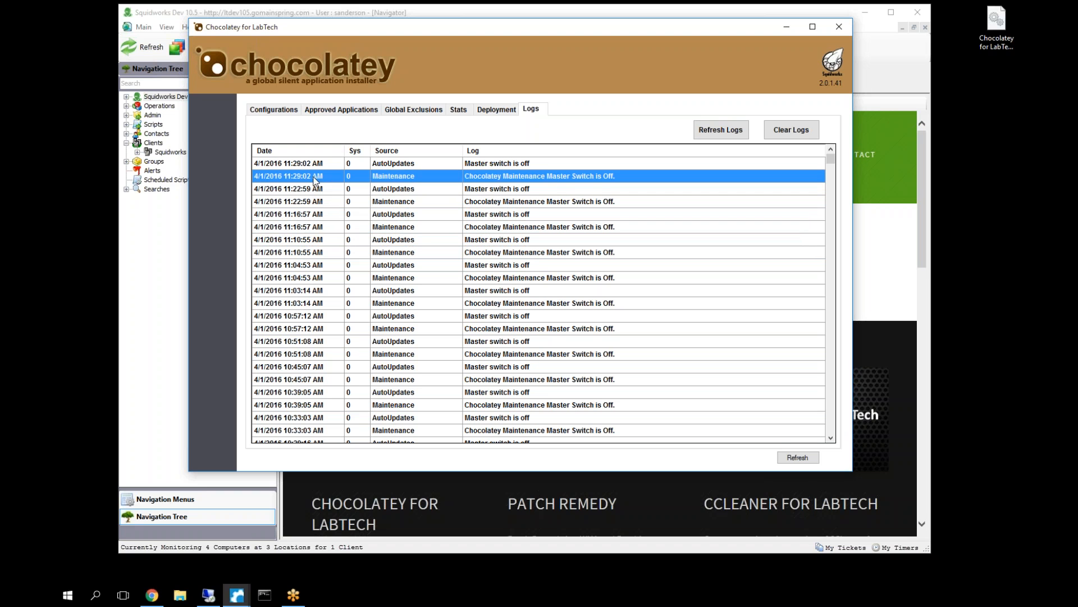
click(503, 164)
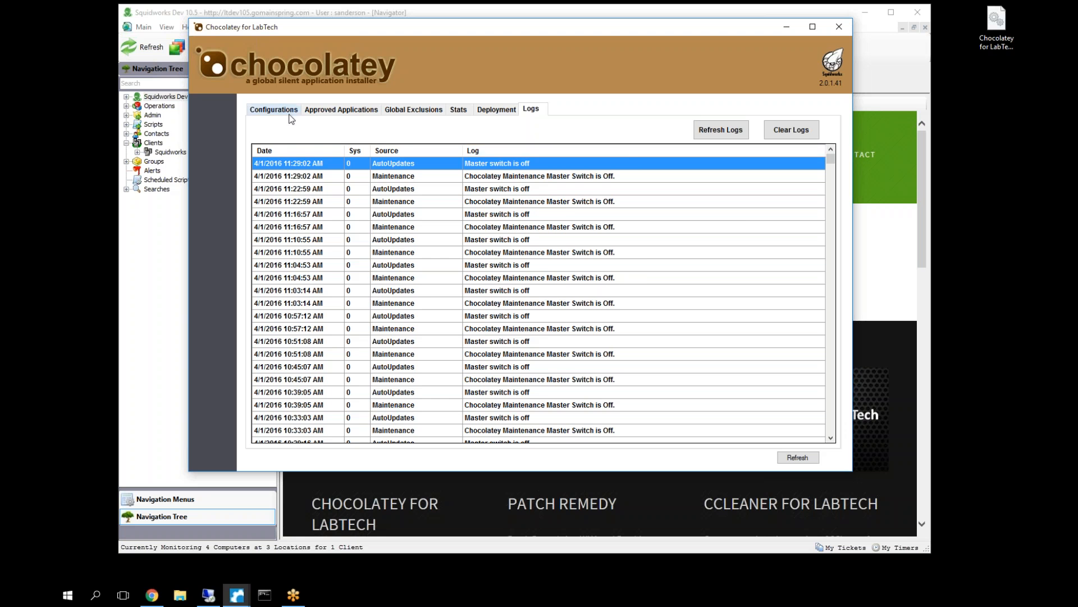
Review the plugin's master configurations, approved applications and global exclusions once more
click(292, 115)
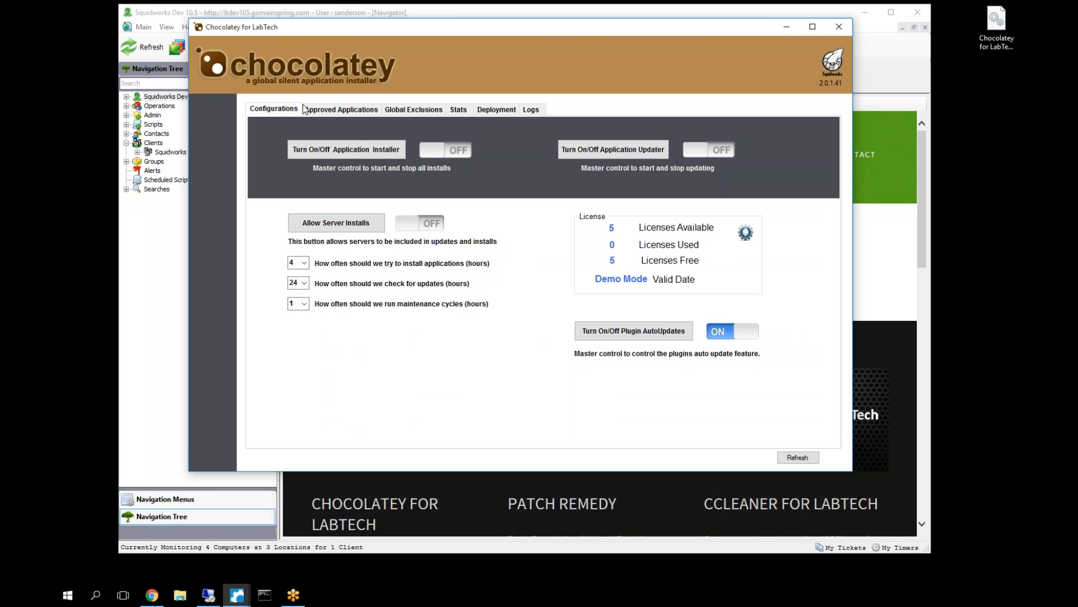
click(332, 111)
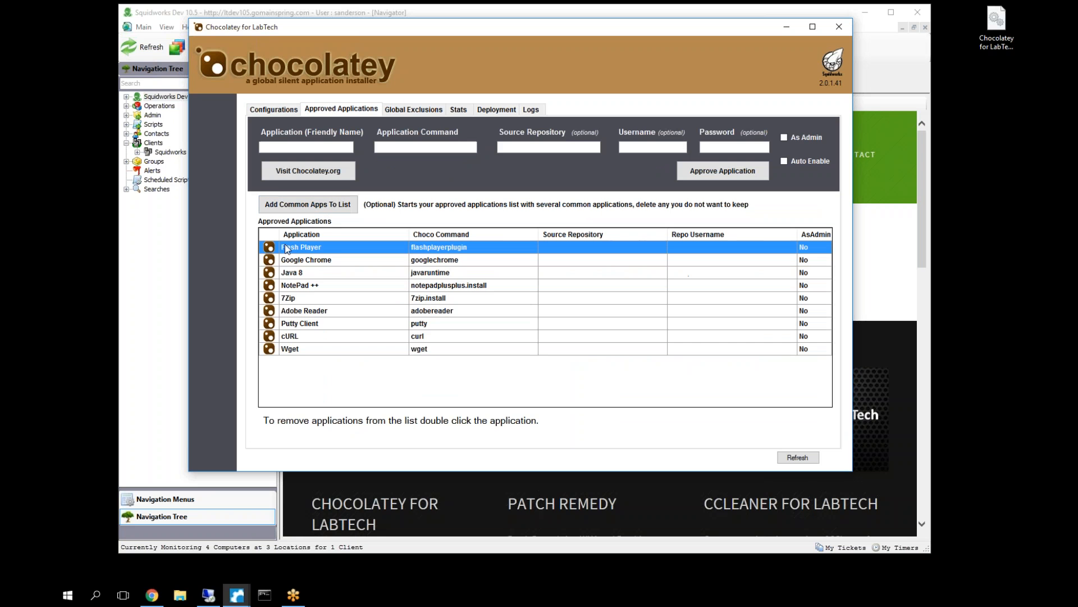
click(416, 112)
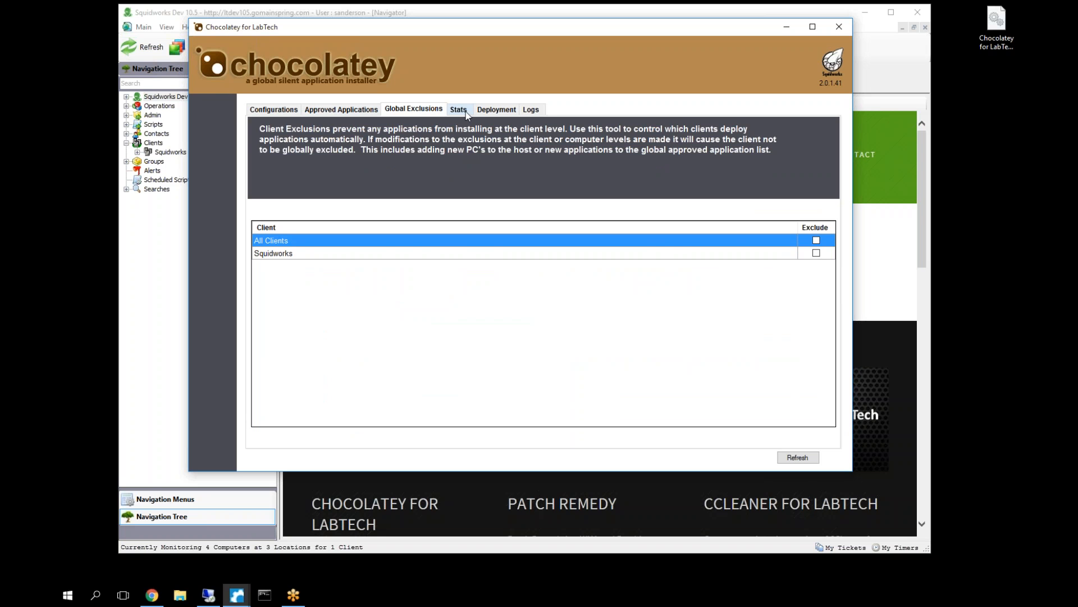
click(276, 109)
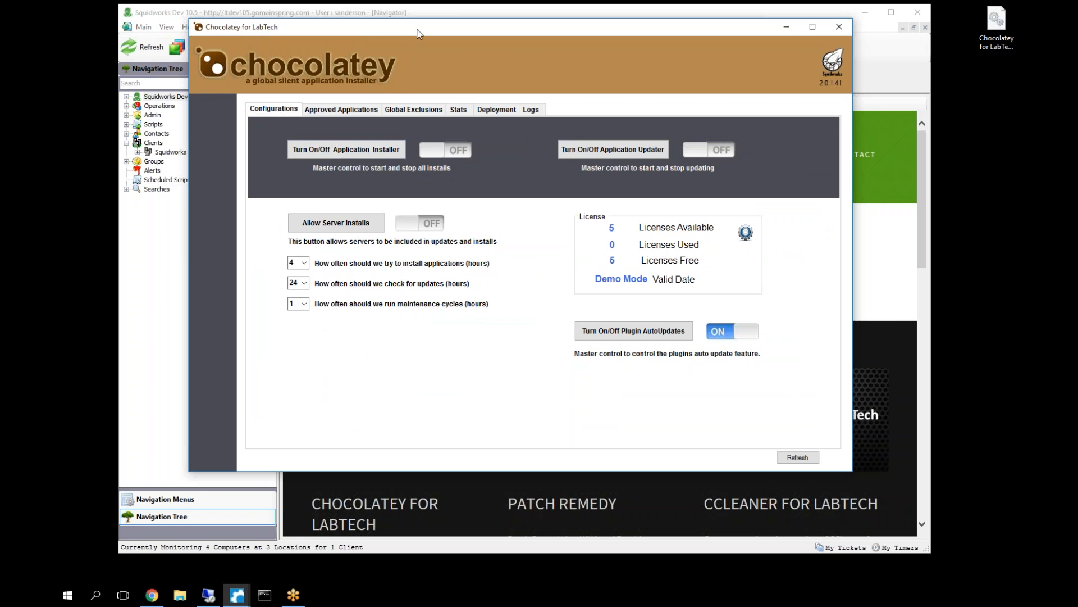
Open the Squidworks client record and show its Chocolatey for LabTech settings
drag(423, 26, 471, 17)
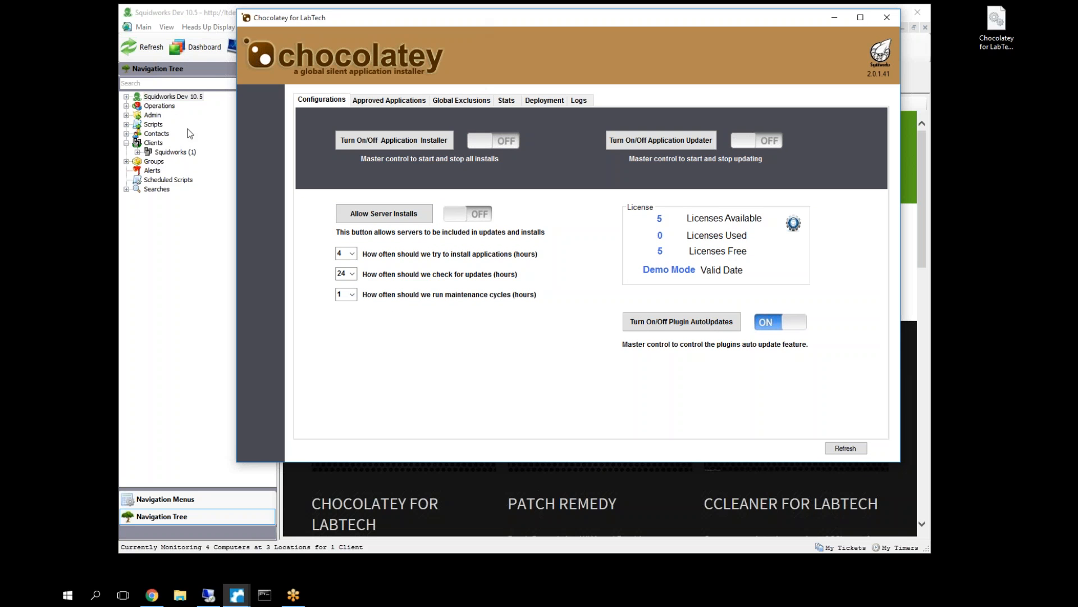
click(171, 156)
double_click(171, 157)
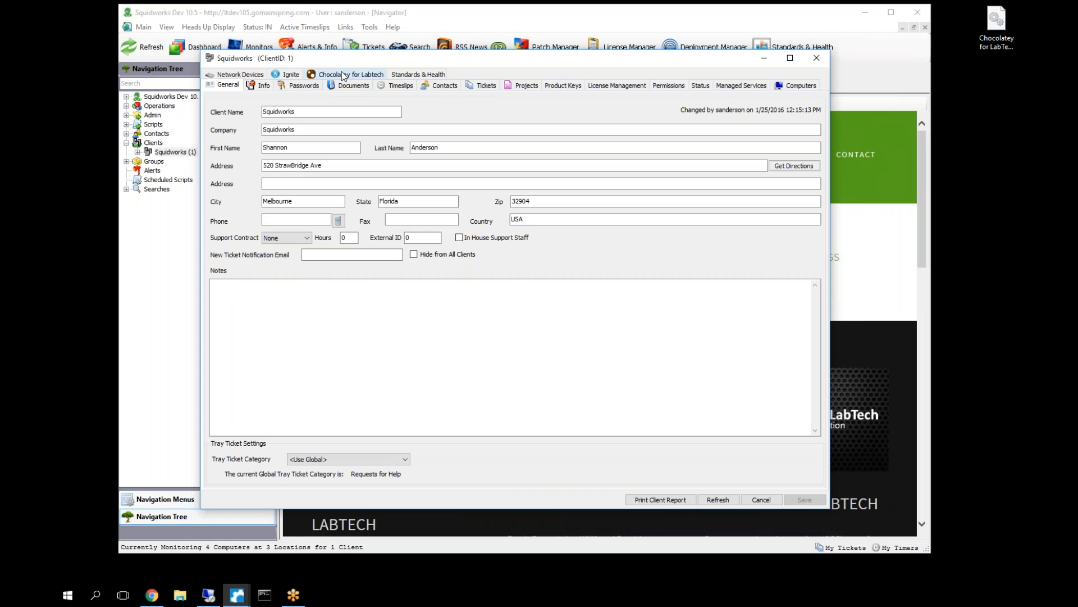
click(344, 76)
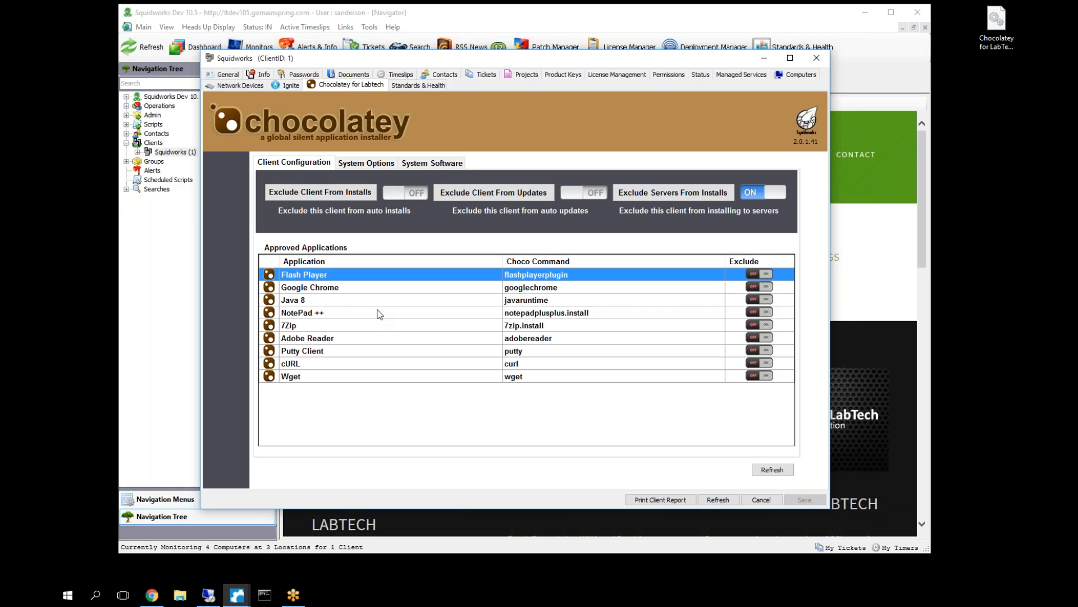
Exclude Flash Player from the applications approved for the Squidworks client
click(760, 275)
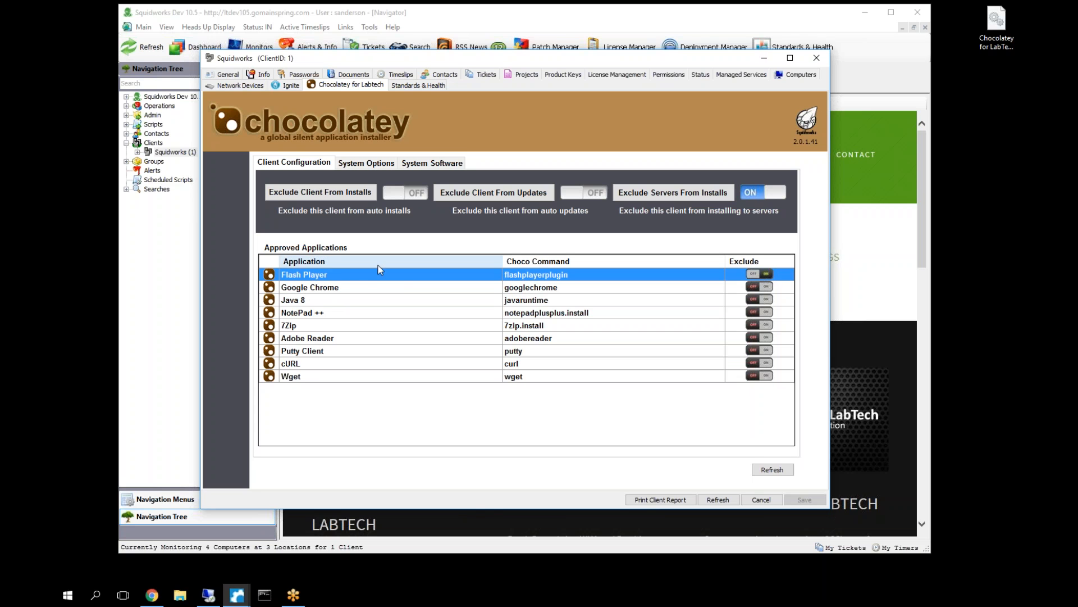
right_click(336, 274)
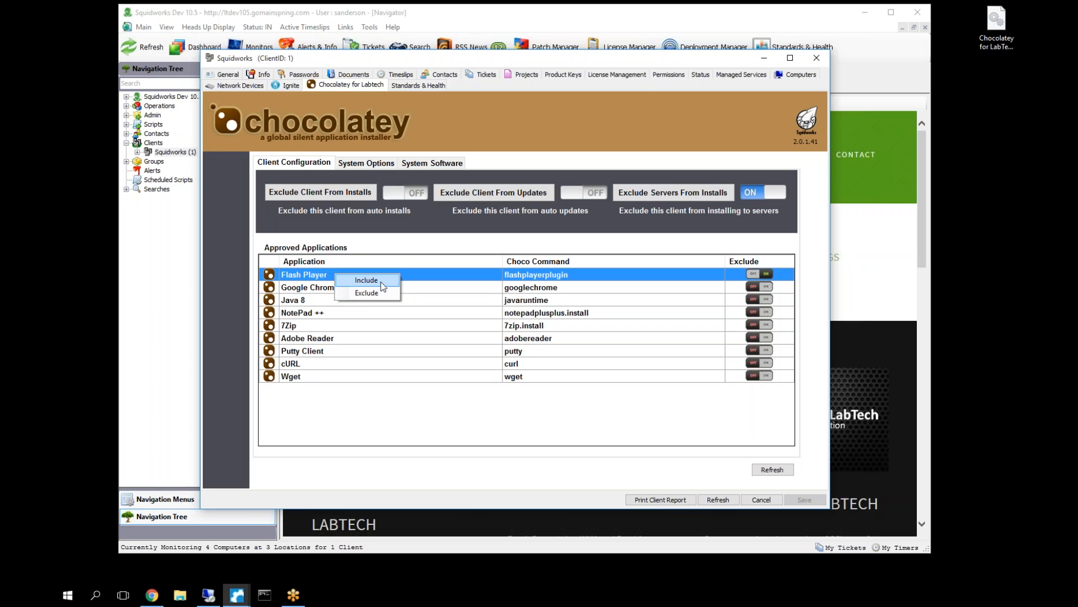
click(784, 276)
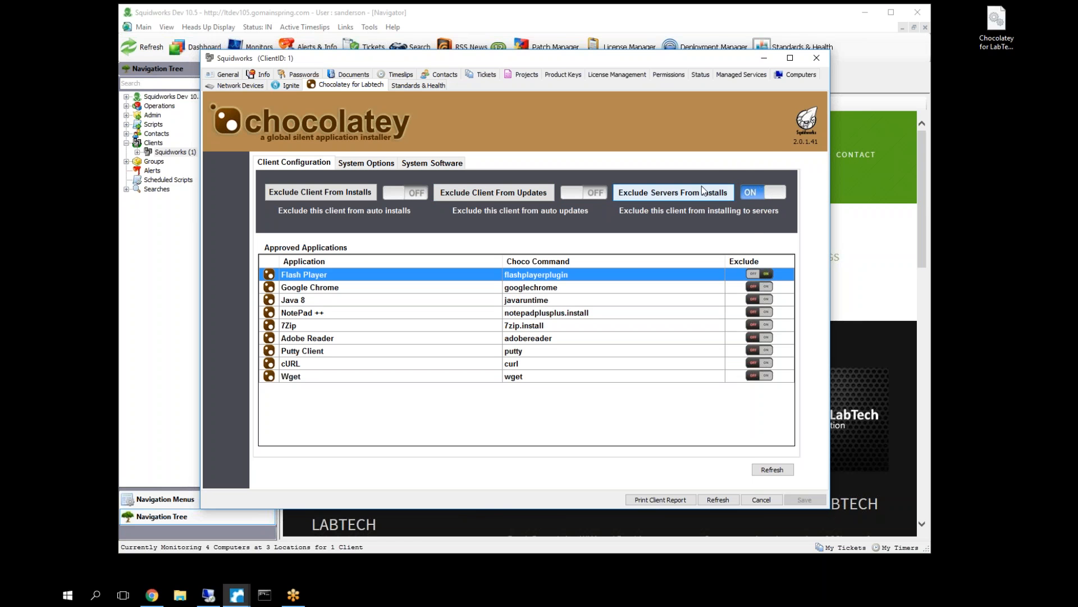
Examine the client's system options and system software pages, including the available client PCs and approved applications
click(366, 163)
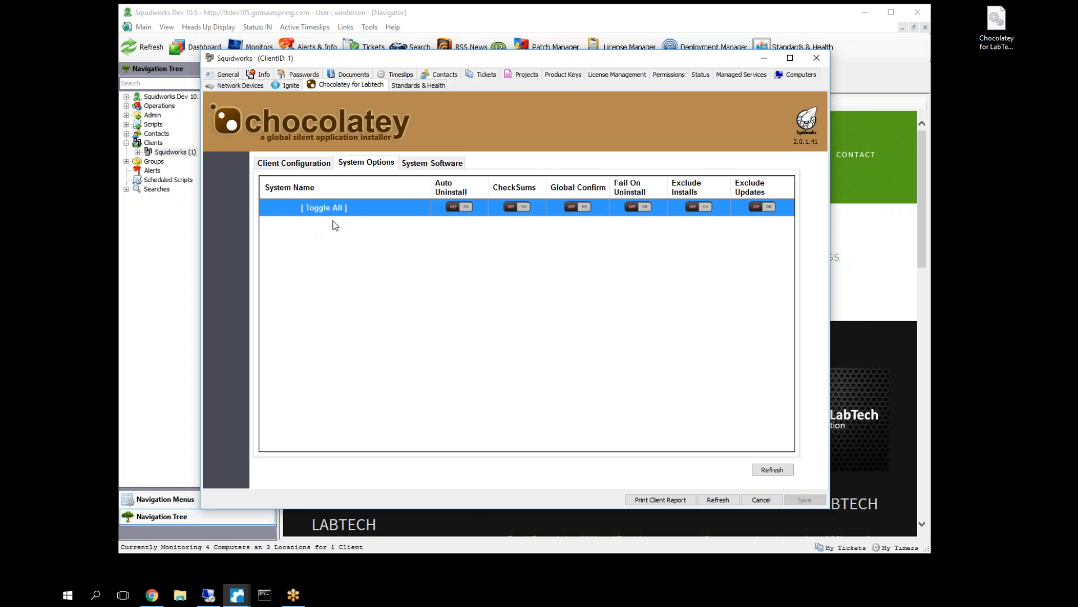
click(447, 164)
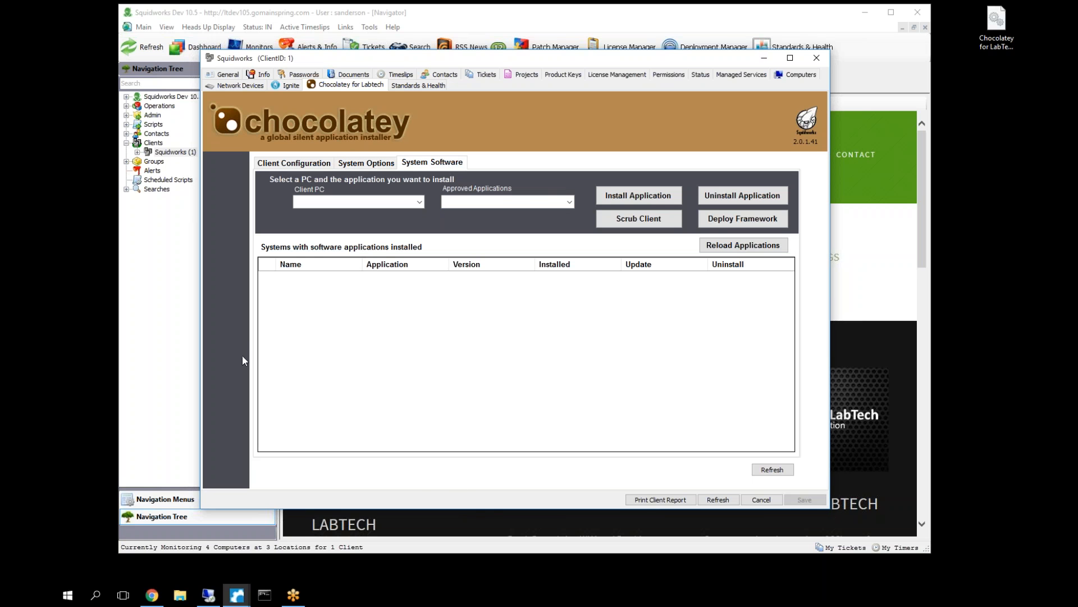
click(319, 203)
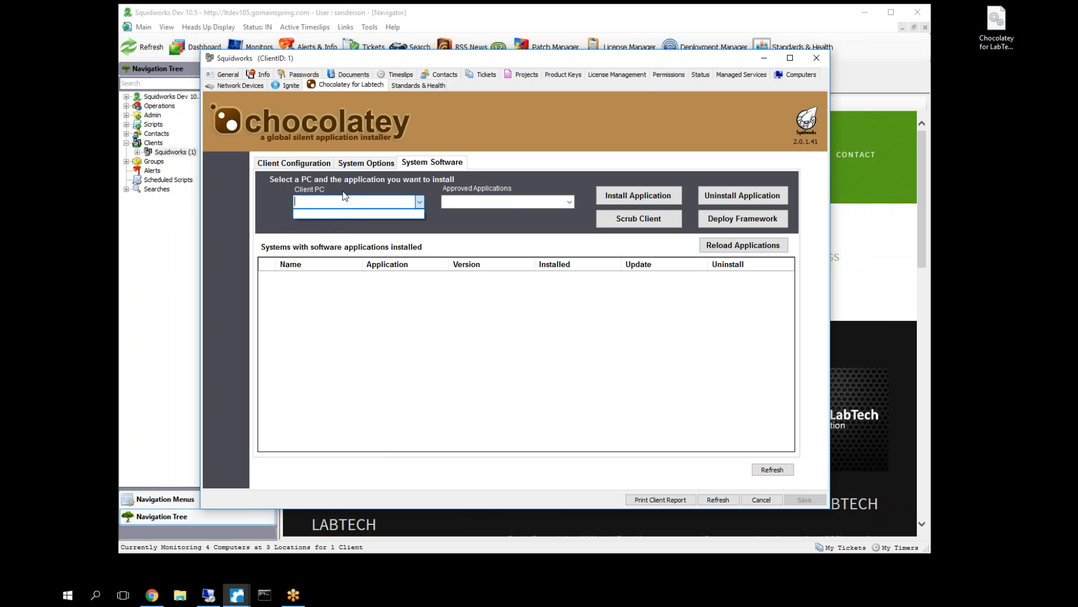
click(506, 202)
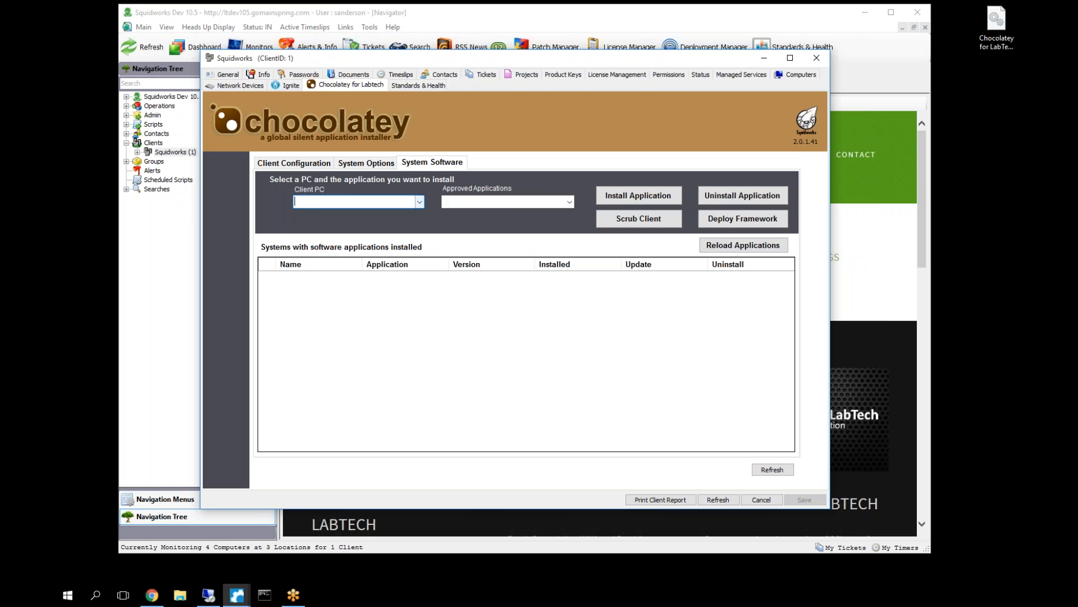
click(571, 203)
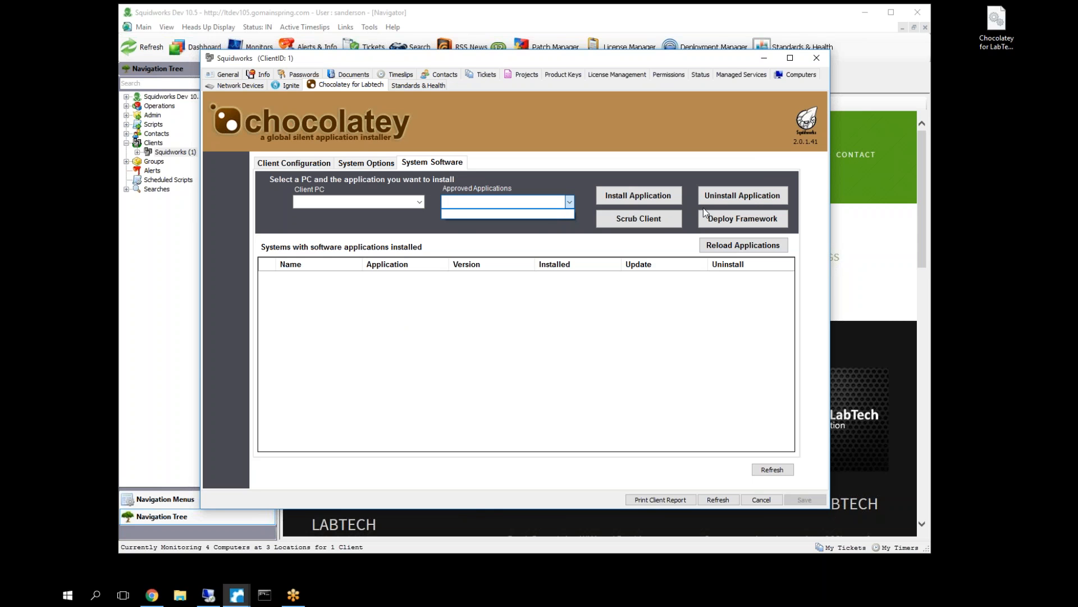
click(359, 164)
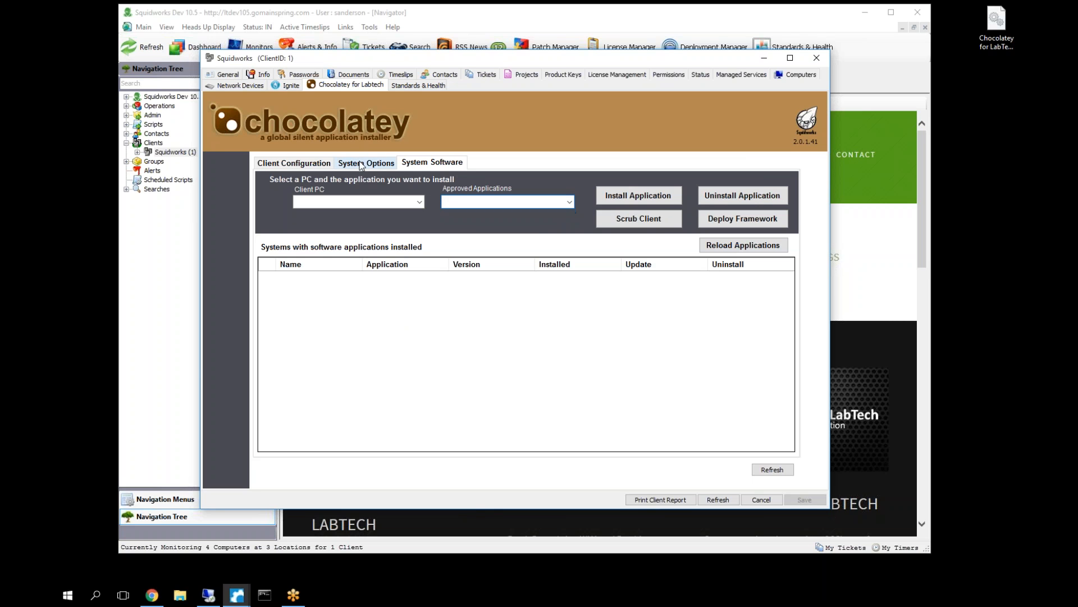
click(376, 164)
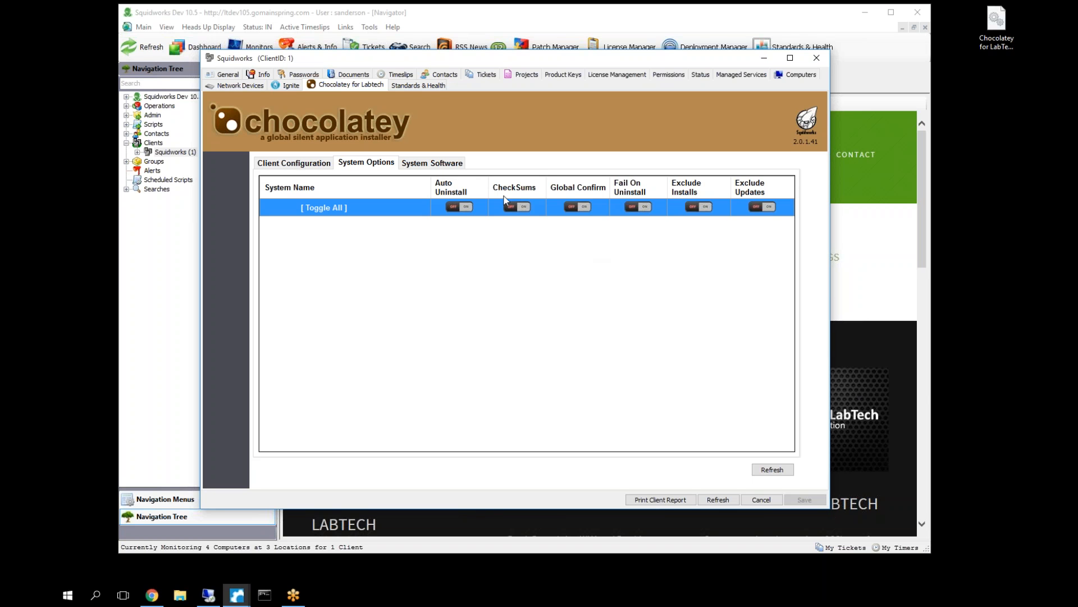
click(452, 164)
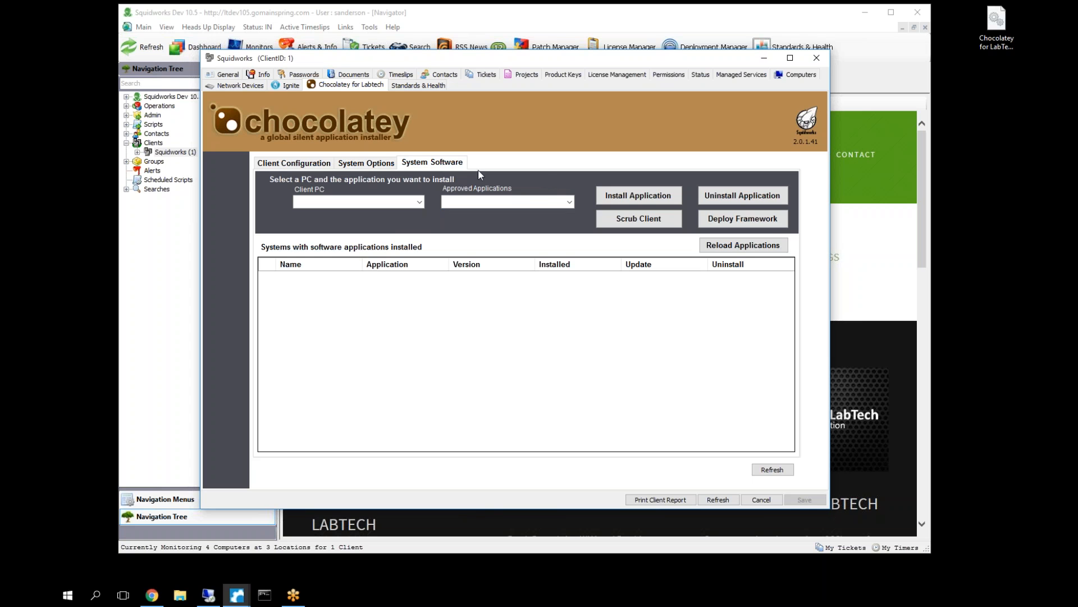
click(354, 164)
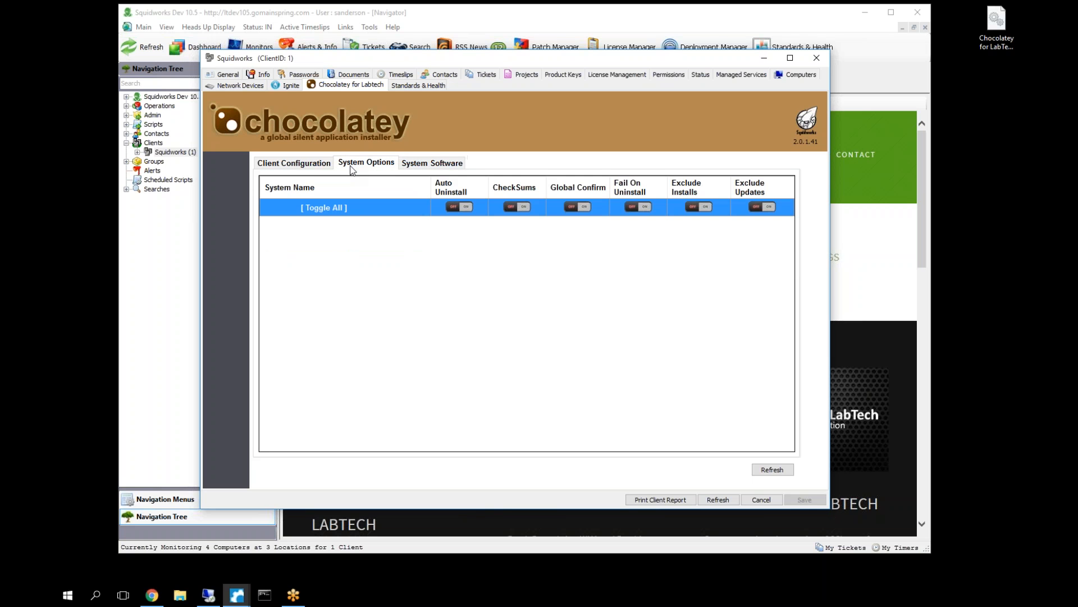
click(307, 166)
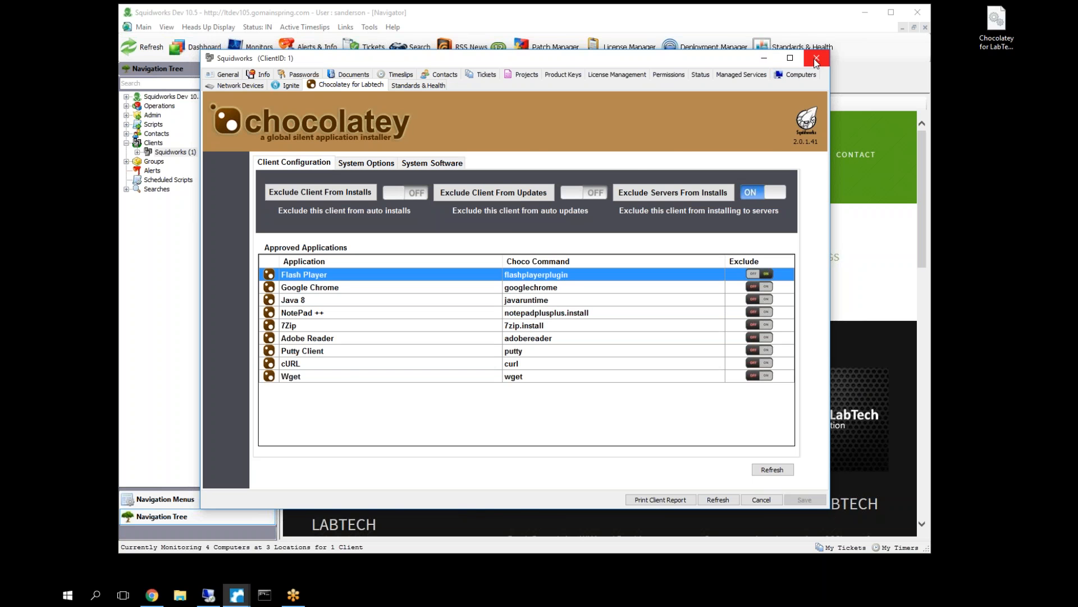
Close the client record and open the SQUIDDEV1 computer at the Squidworks location ThePond
click(128, 162)
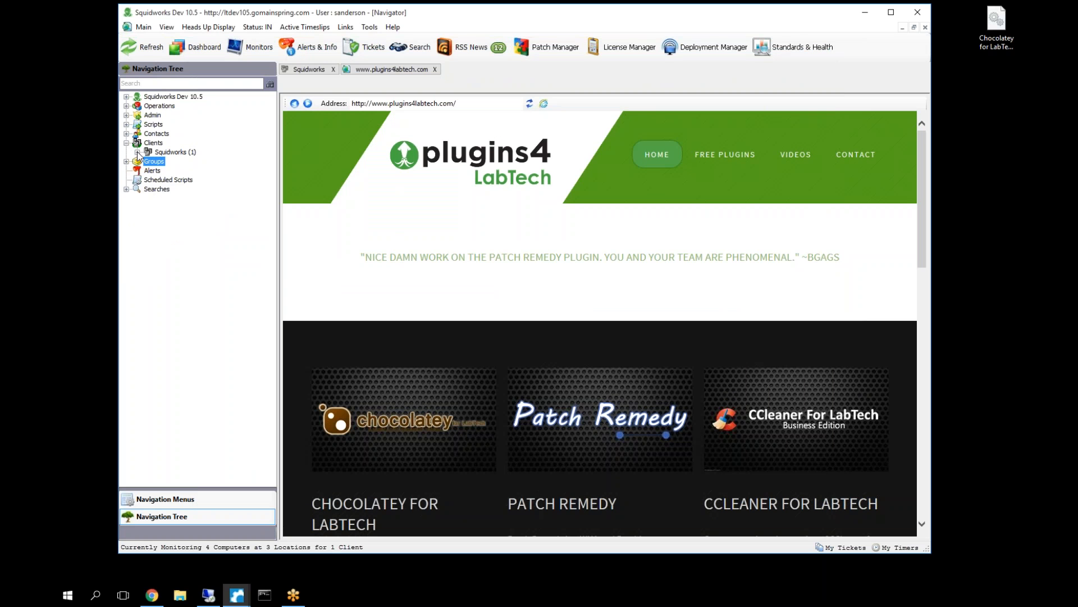
click(137, 152)
click(149, 189)
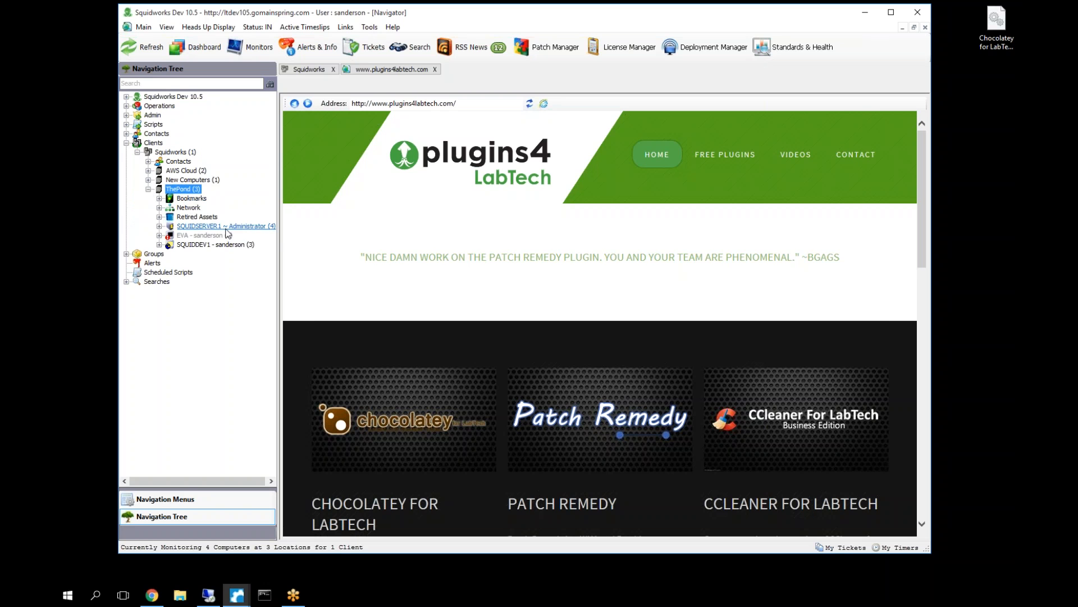
click(214, 245)
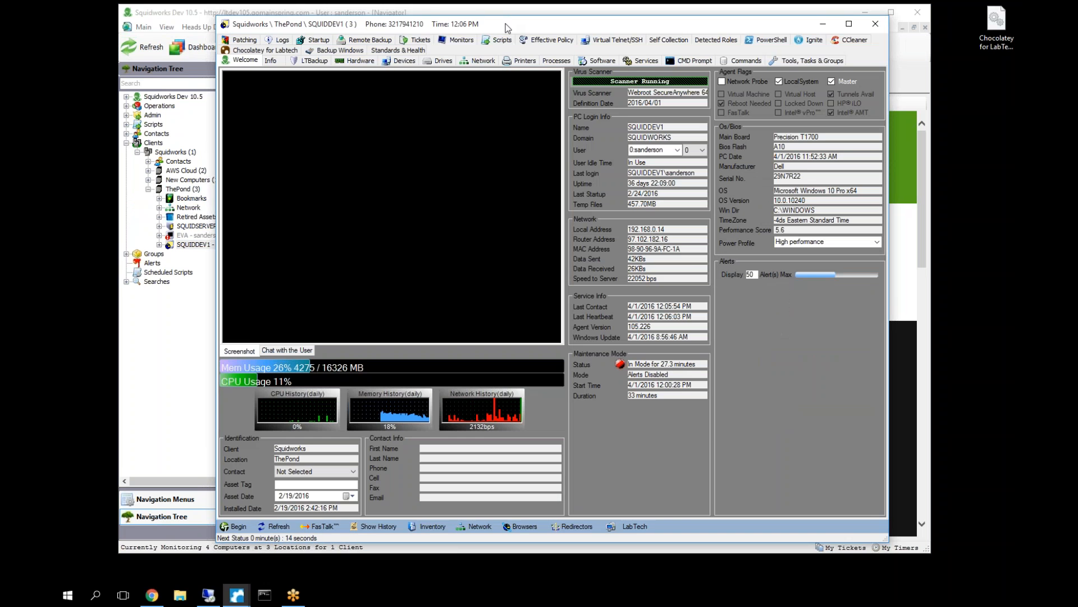
Check the computer's Chocolatey for LabTech configuration and show its software deployment options
drag(506, 24, 489, 24)
drag(222, 50, 220, 63)
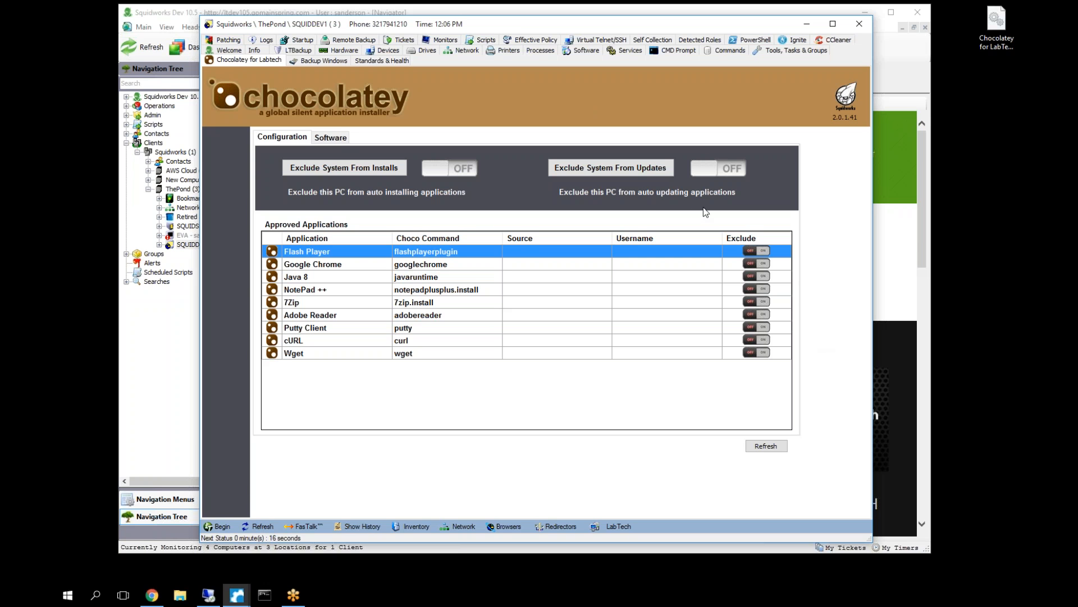
click(341, 141)
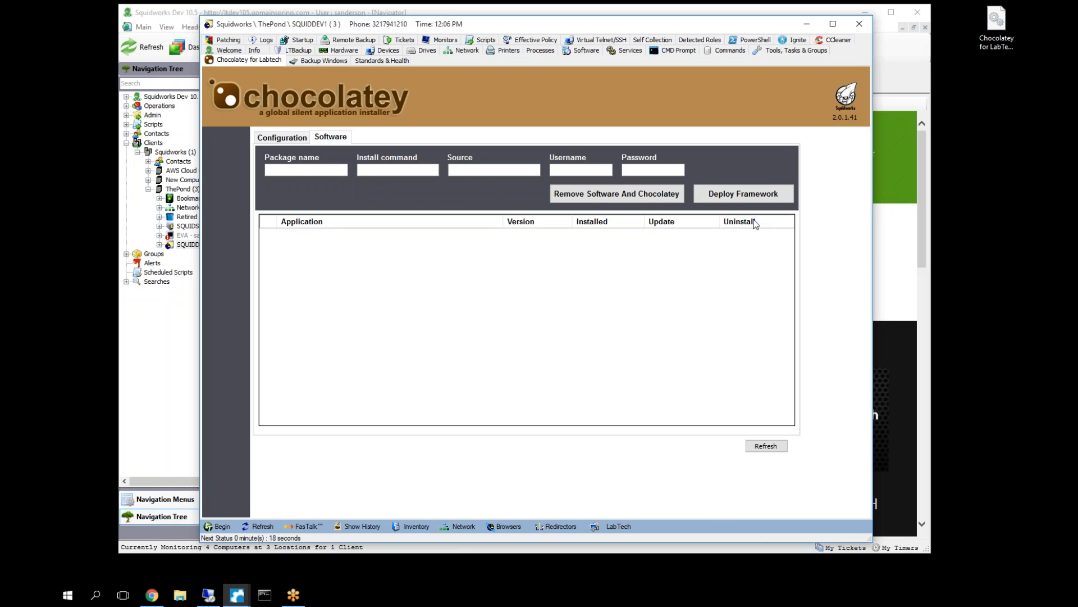
Look over the computer's package name and install command fields, and return to its Chocolatey configuration
click(299, 171)
click(416, 170)
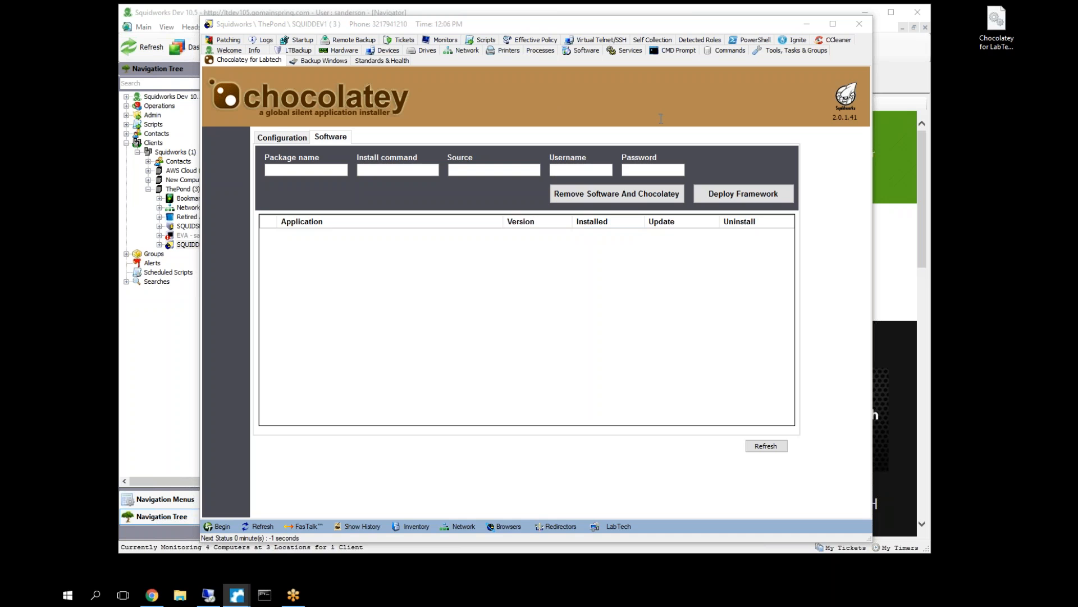
click(293, 141)
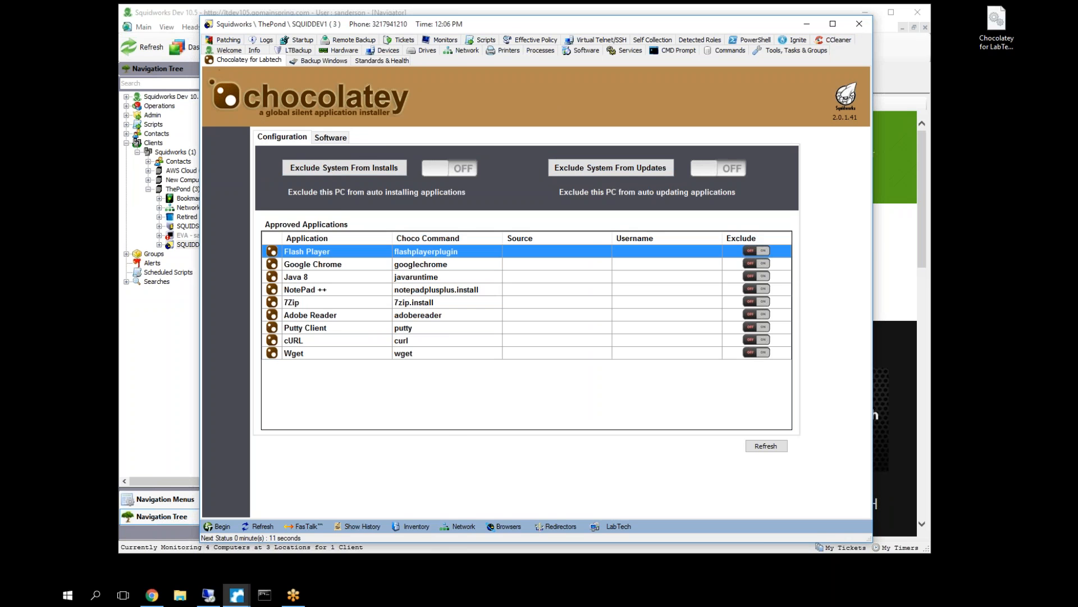
Open the global Chocolatey for LabTech settings and turn on both the Application Installer and the Application Updater
click(194, 10)
click(166, 28)
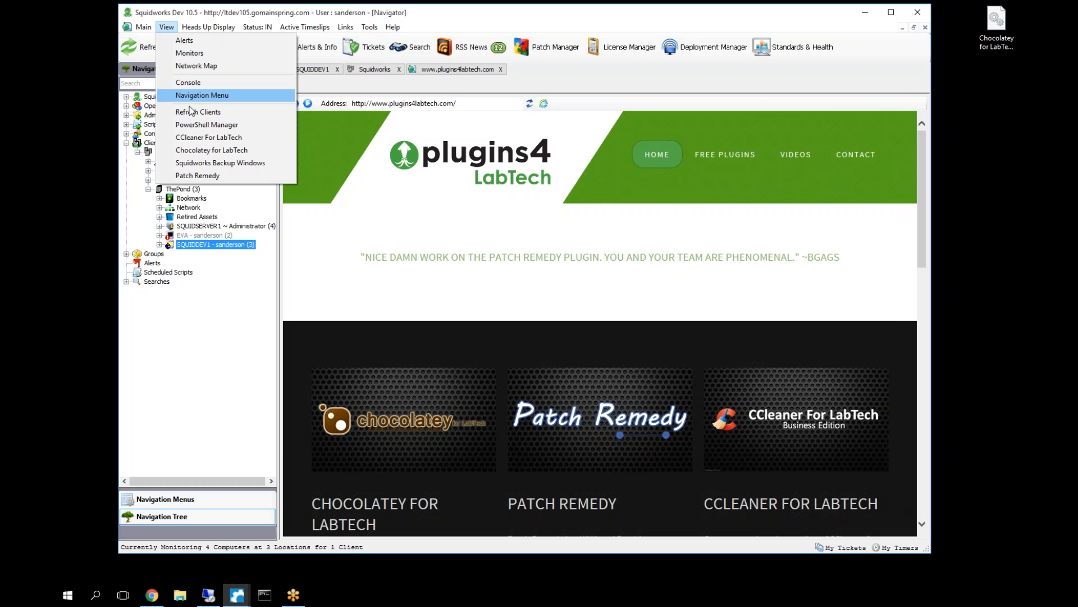
click(213, 150)
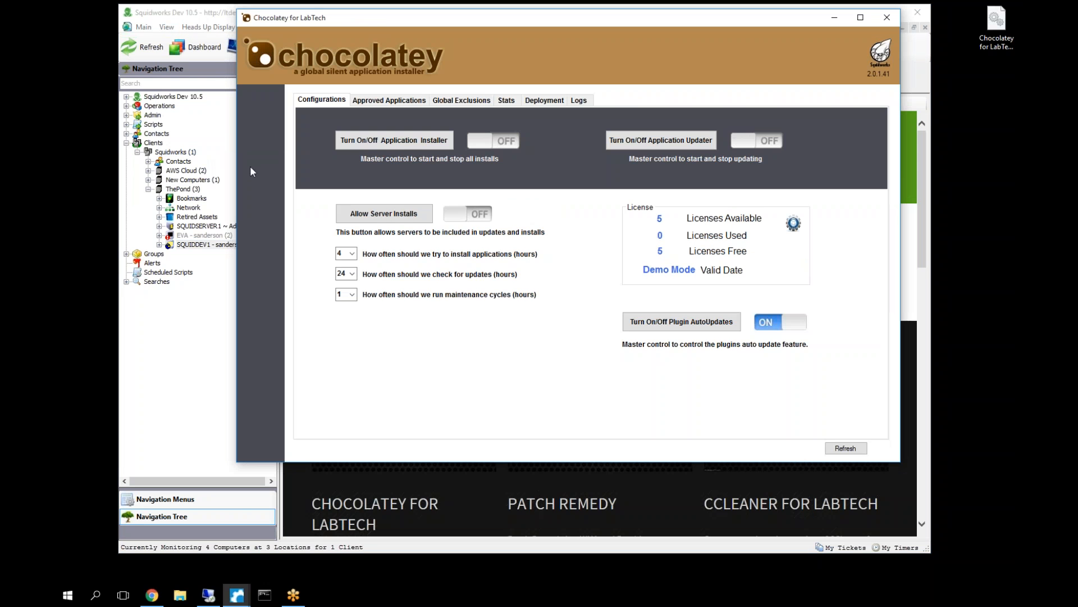
click(404, 142)
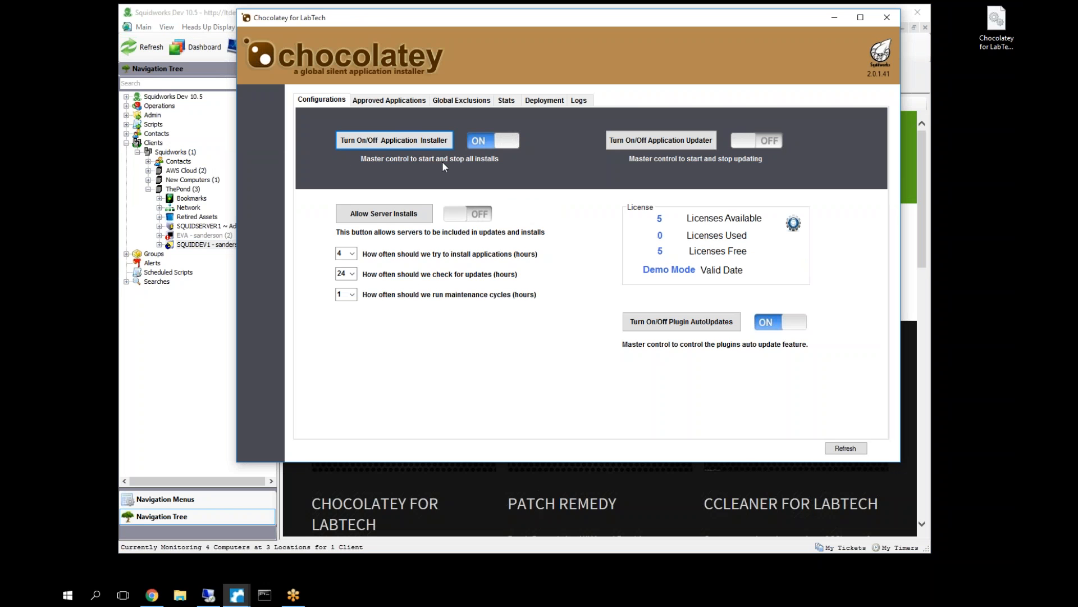
click(676, 145)
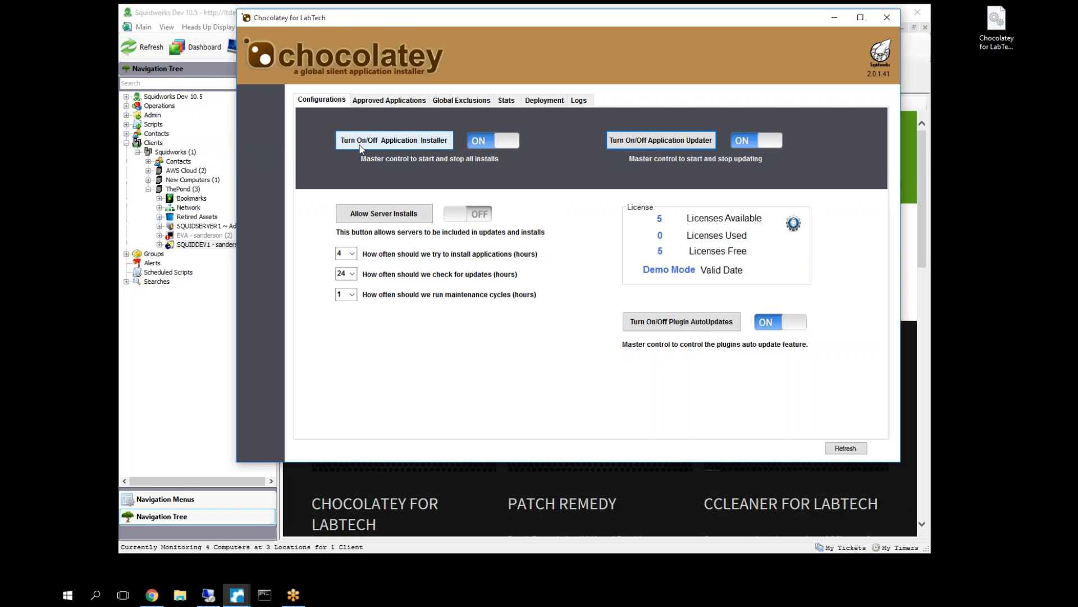
Check the plugin's logs for maintenance and auto-update activity, comparing them with the configuration settings
click(579, 101)
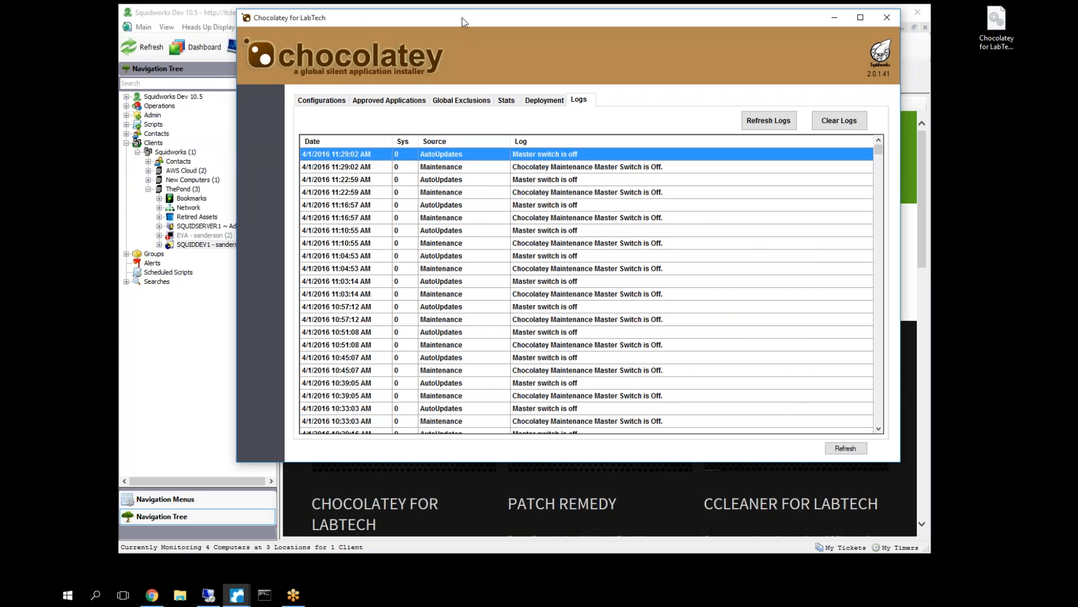
drag(446, 21, 419, 31)
click(295, 109)
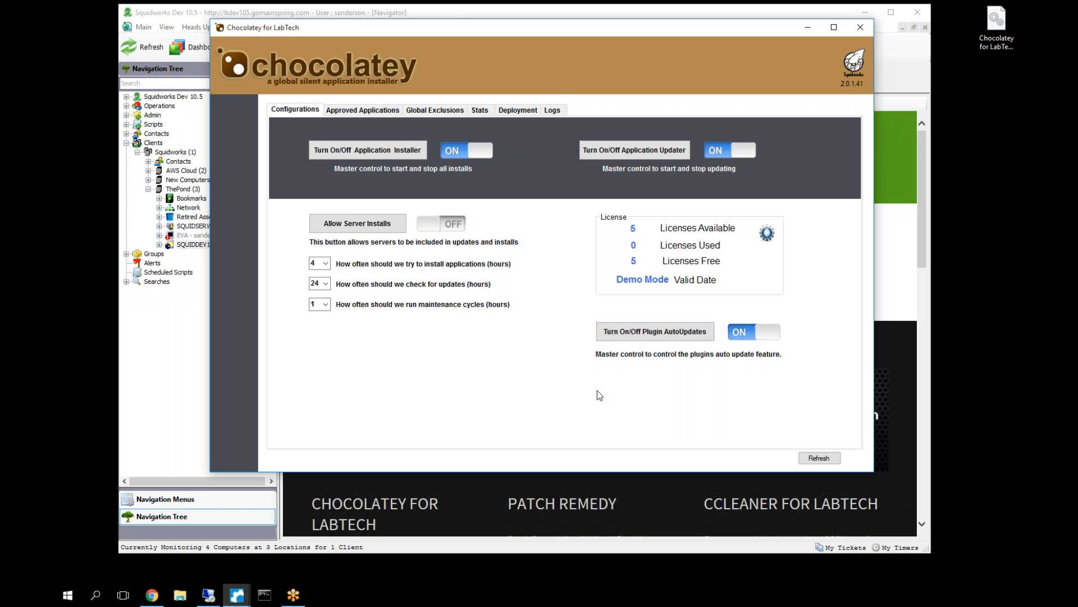
click(559, 111)
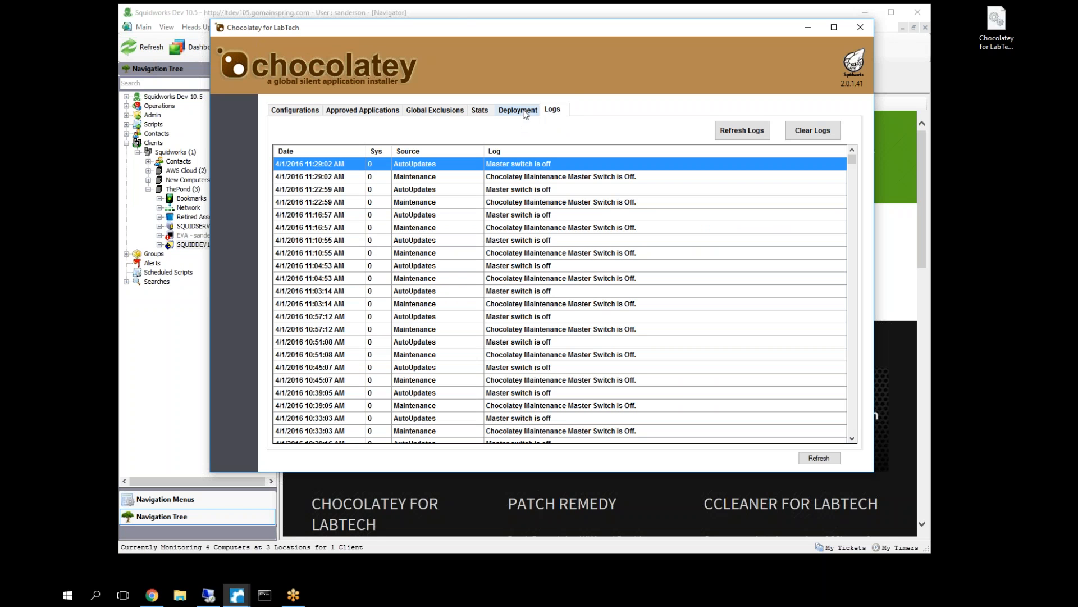
Check the number of licenses used in the plugin configuration and examine the list of licensed installs
click(306, 115)
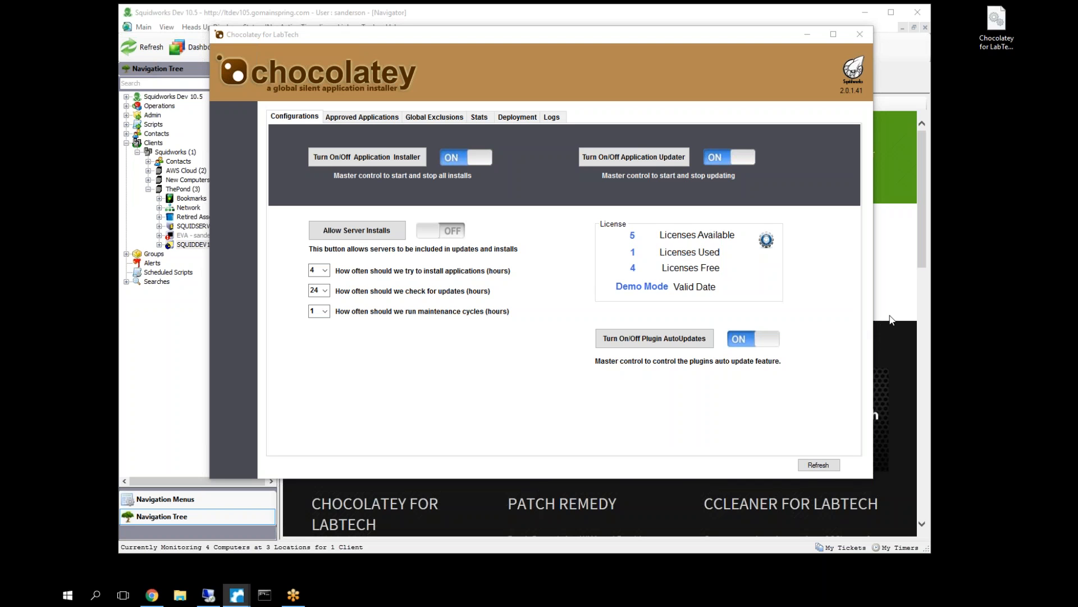
click(638, 253)
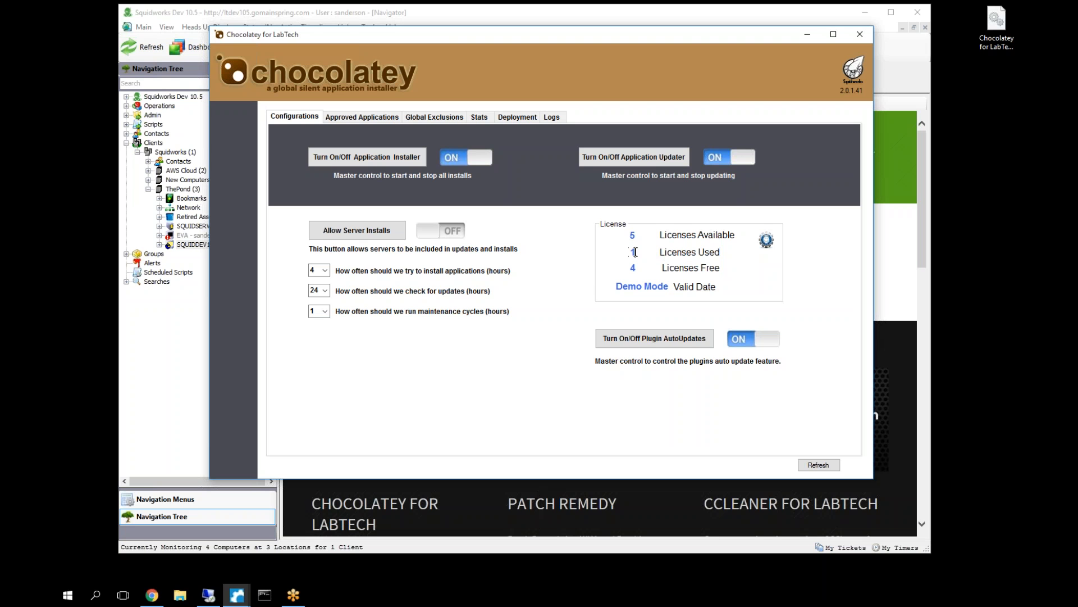
double_click(628, 254)
click(767, 242)
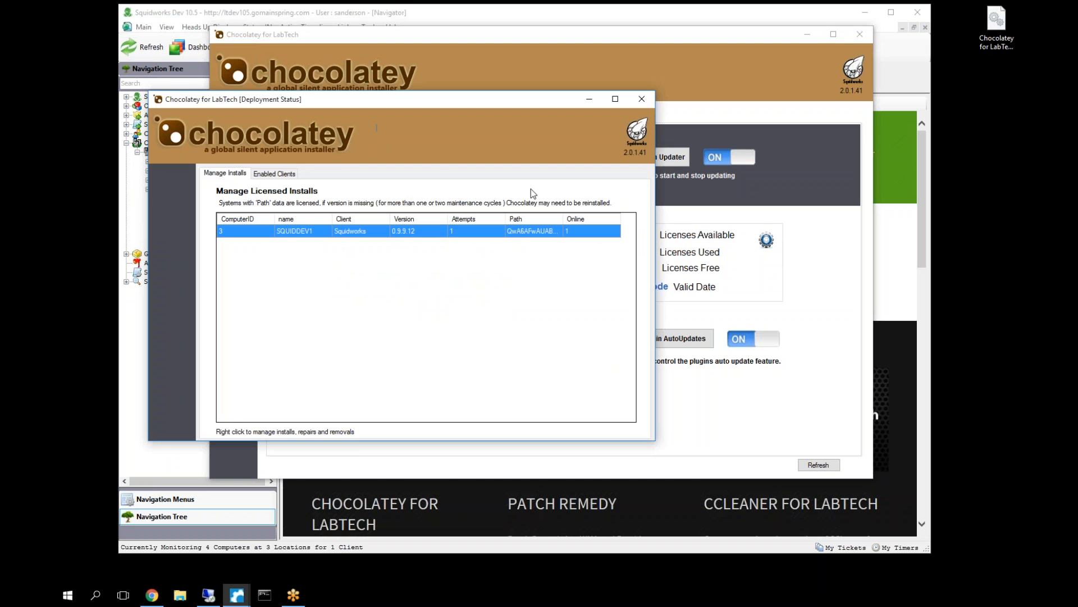
click(674, 110)
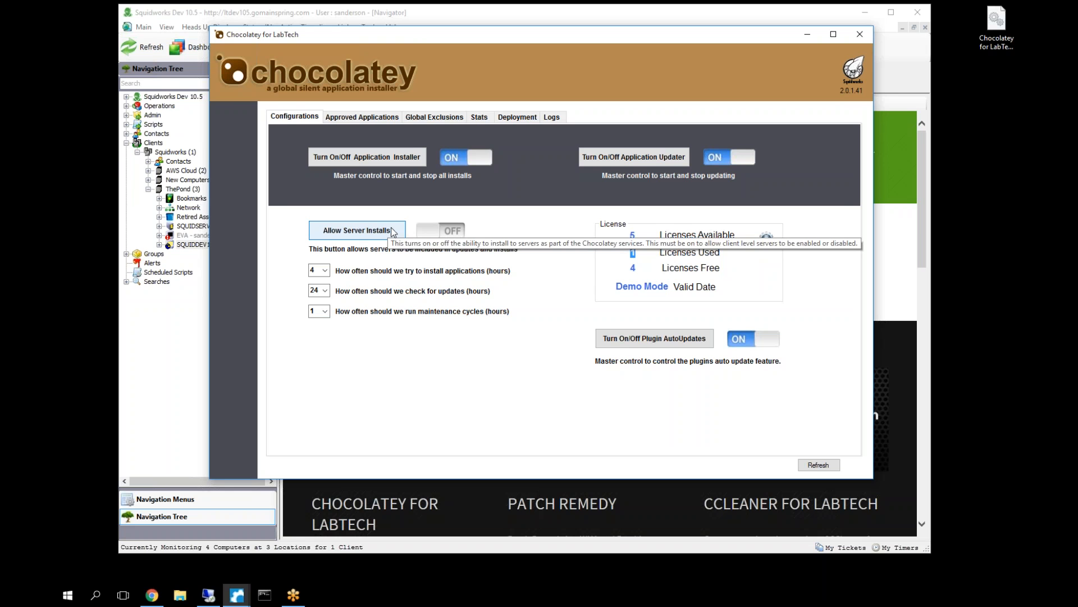
Examine the plugin's latest log entries for the maintenance cycle and the Chocolatey framework installation
drag(415, 39, 443, 37)
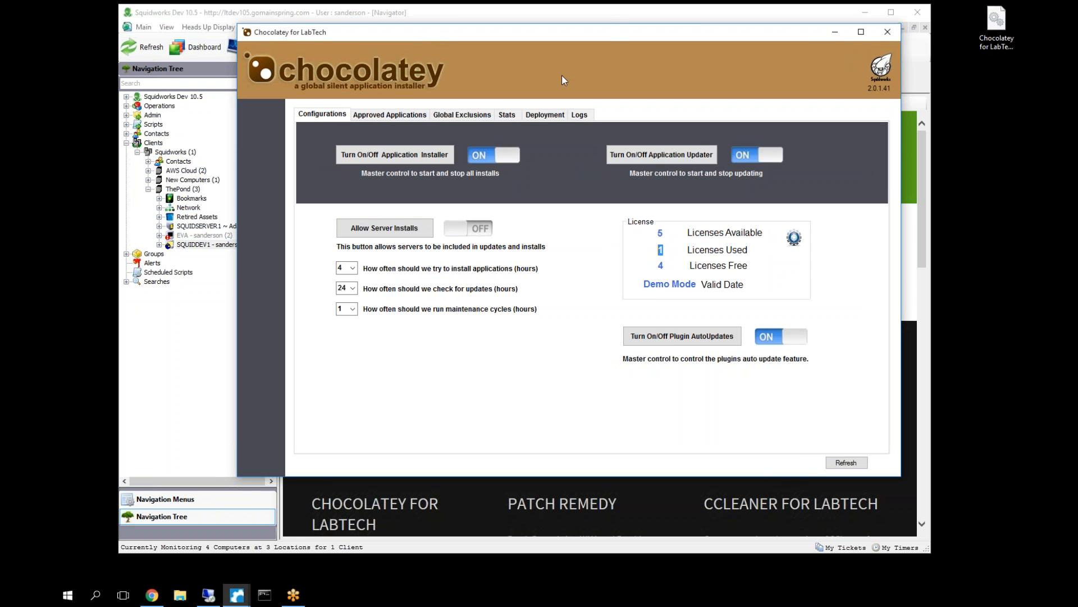
drag(597, 32, 581, 36)
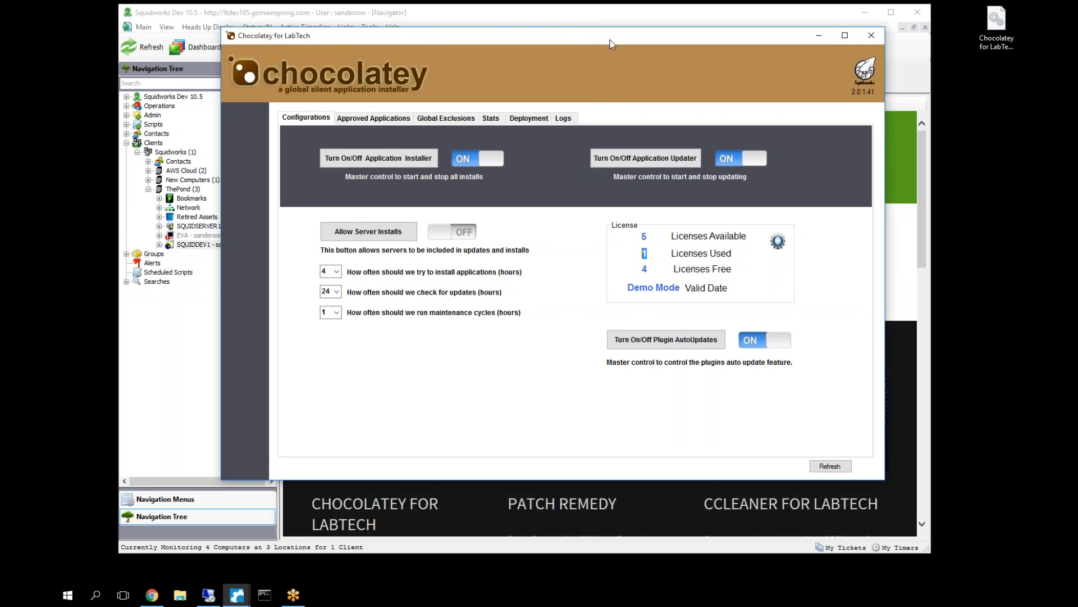
click(569, 124)
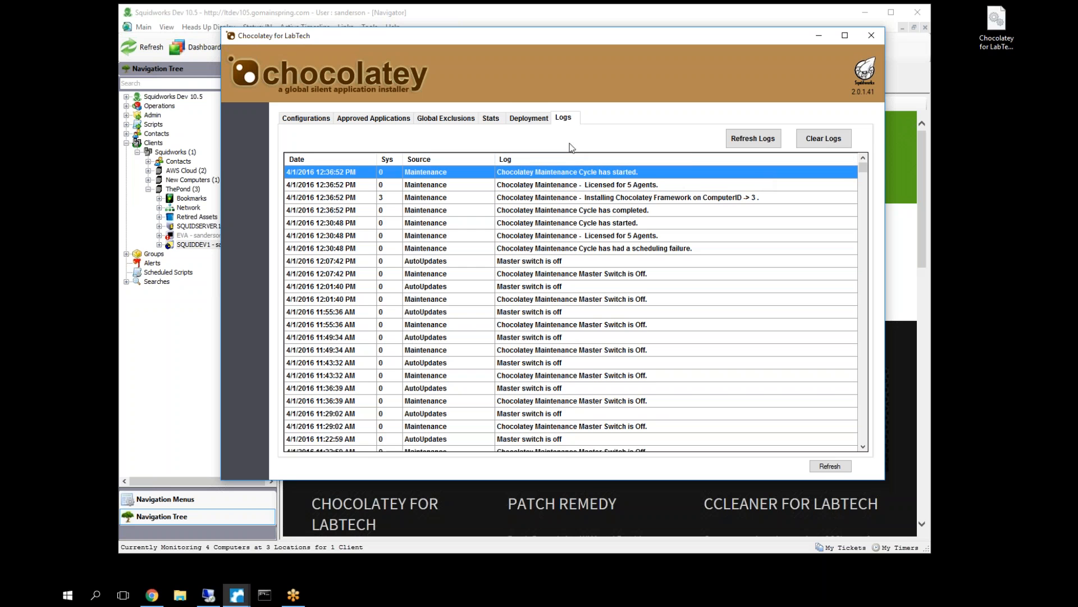
Show the applications deployed to SQUIDDEV1 under the Squidworks client and check the actions available for Chocolatey
click(540, 123)
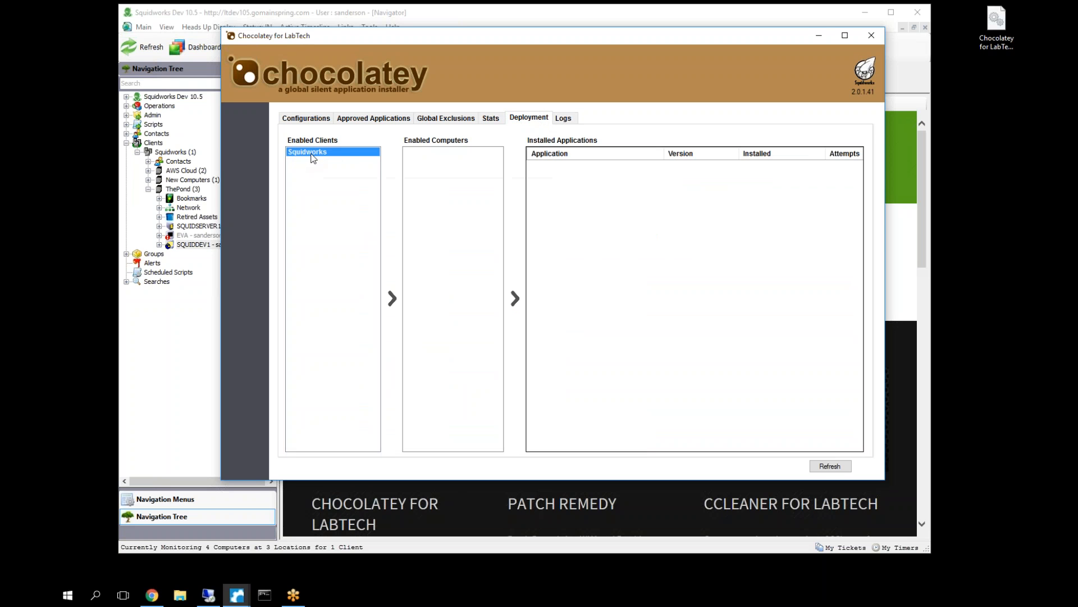
click(422, 152)
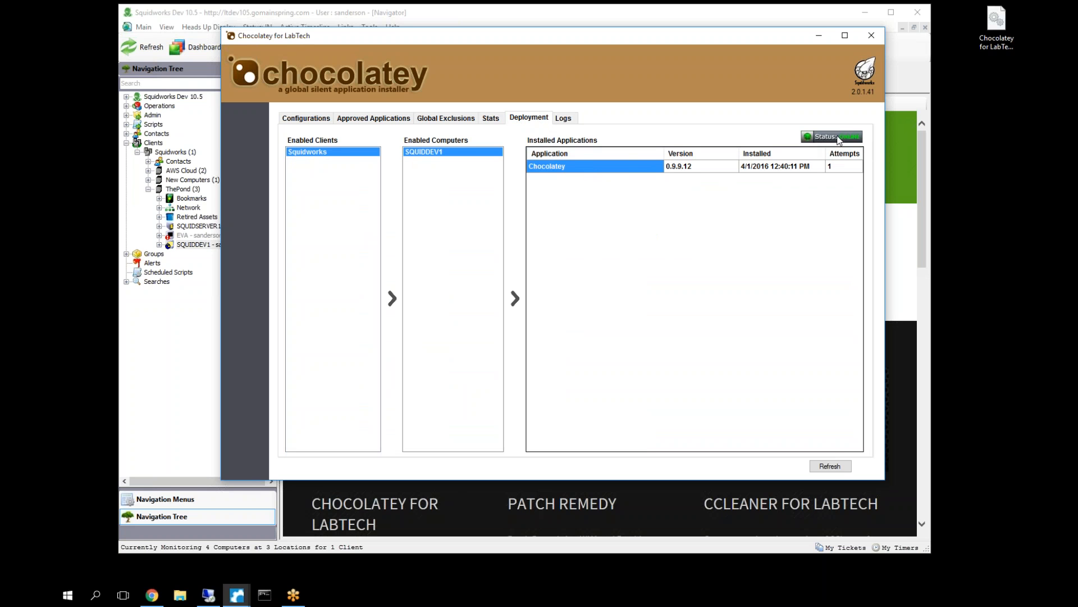
right_click(581, 171)
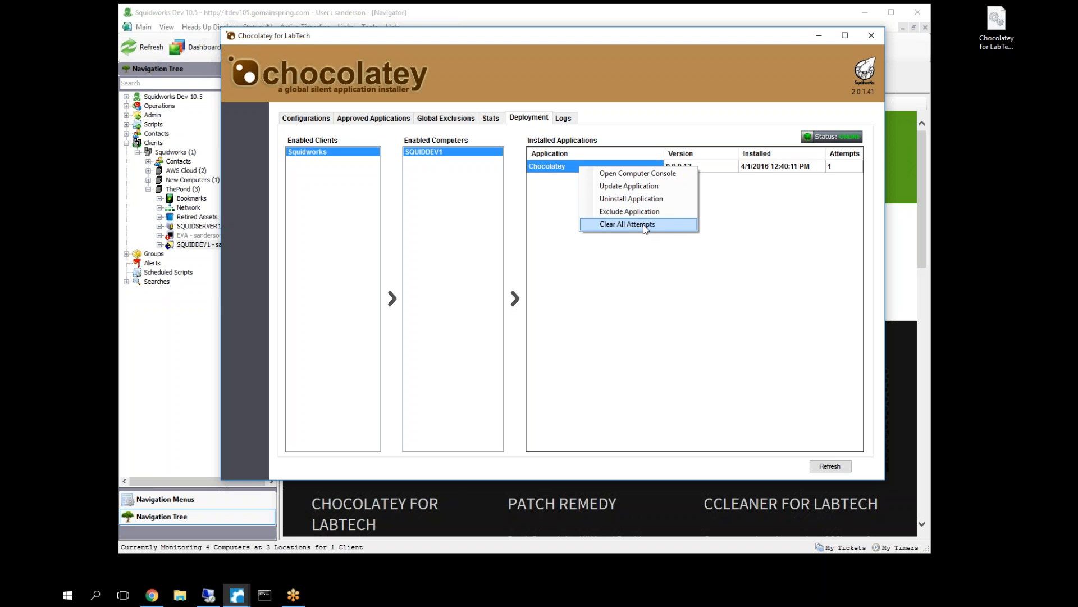
click(546, 209)
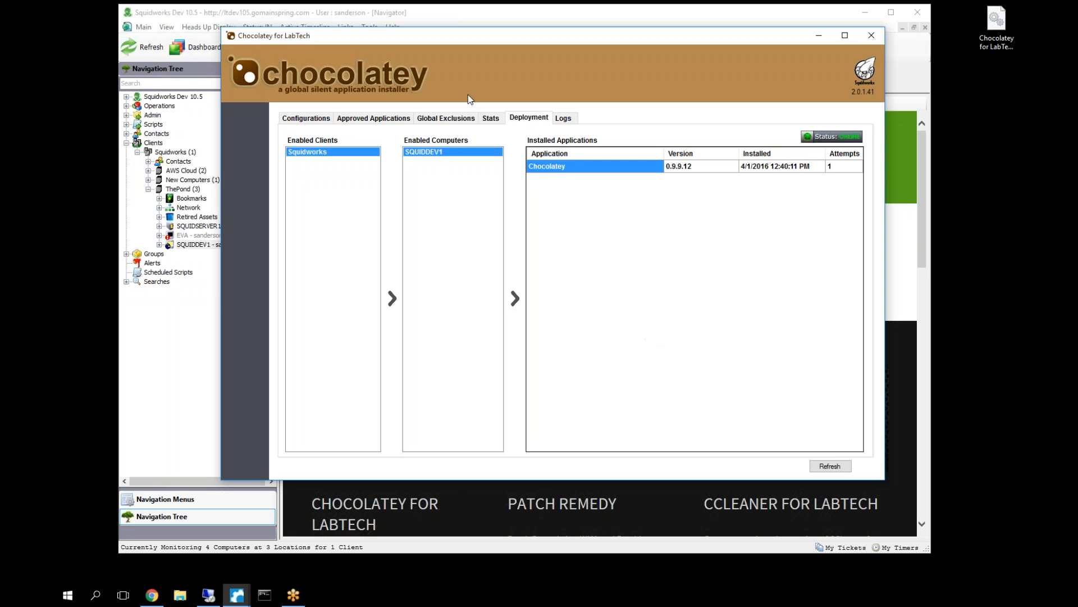
Examine the plugin statistics for installed applications, Chocolatey versions and today's installs
click(500, 119)
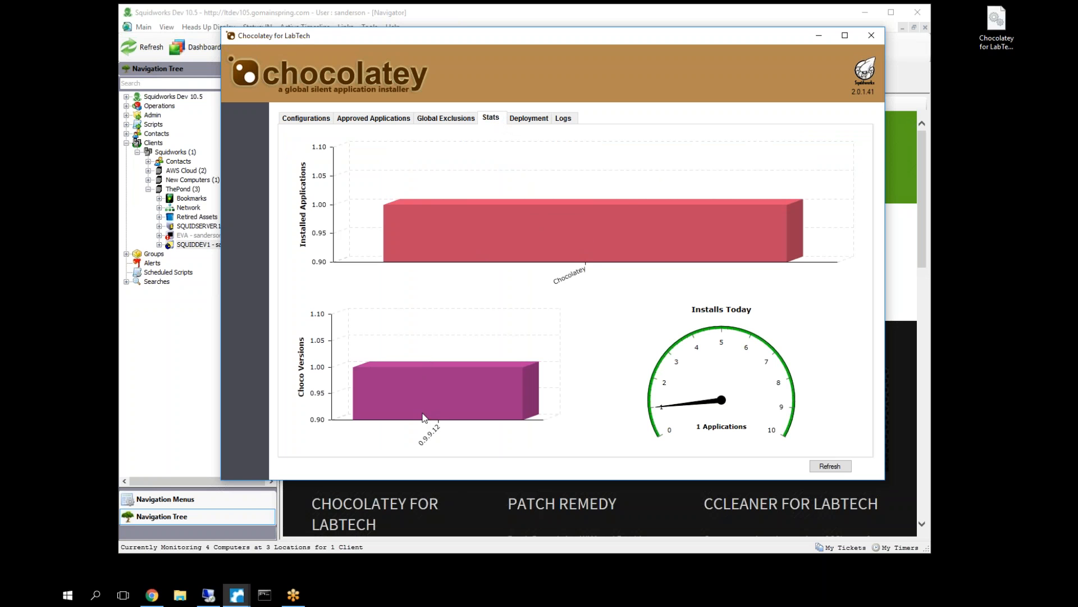
mouse_move(414, 408)
mouse_move(579, 242)
mouse_move(405, 382)
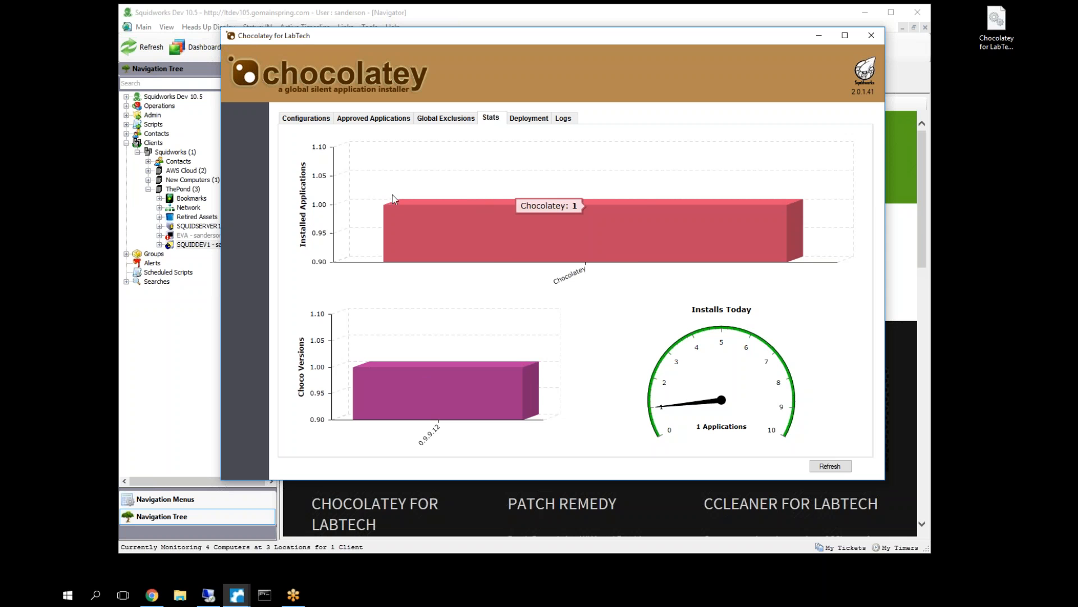
Set the application install attempt interval to 1 hour in the plugin configuration
click(307, 118)
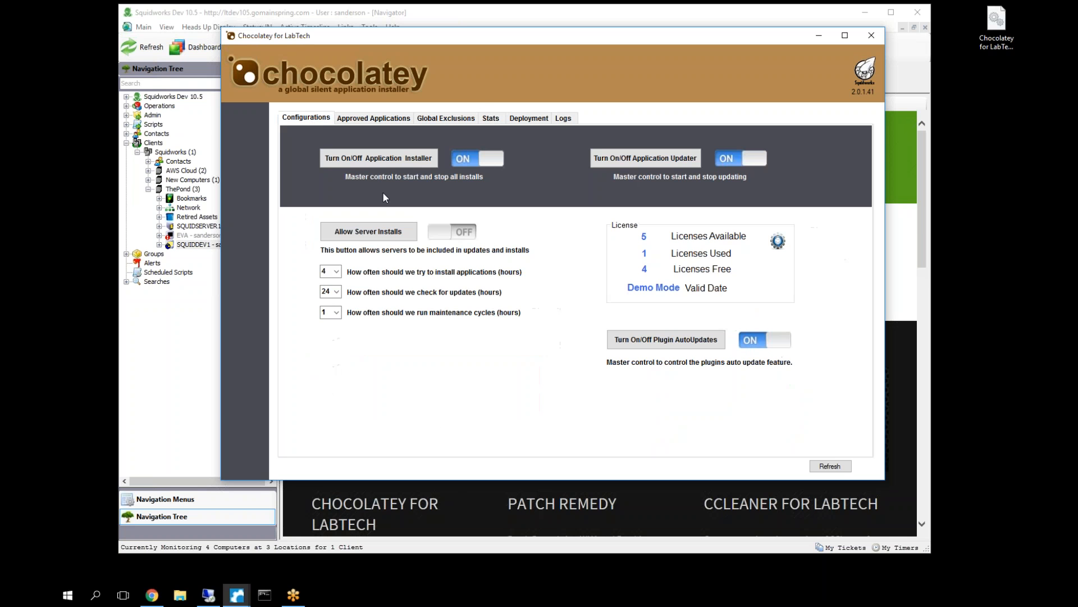
click(337, 272)
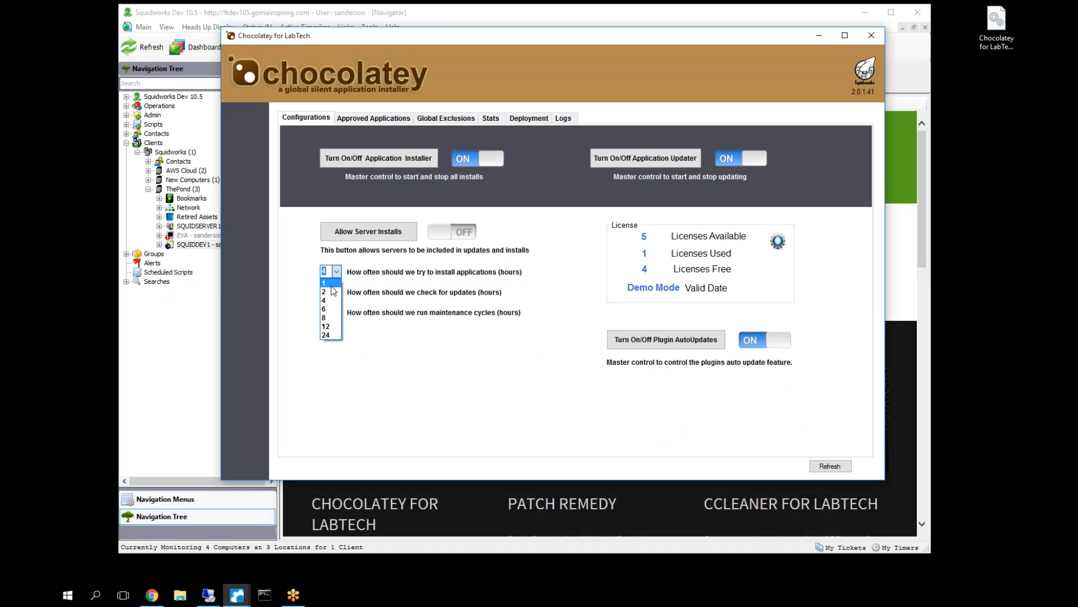
click(330, 283)
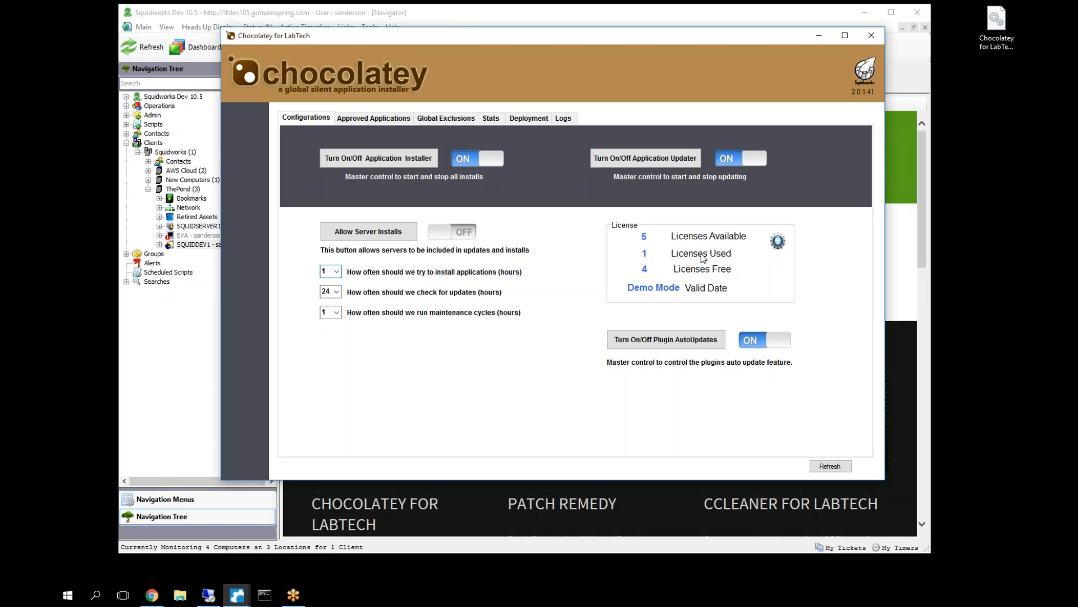
Open the SQUIDDEV1 computer console from its deployed Chocolatey application and close the outdated computer window
click(538, 119)
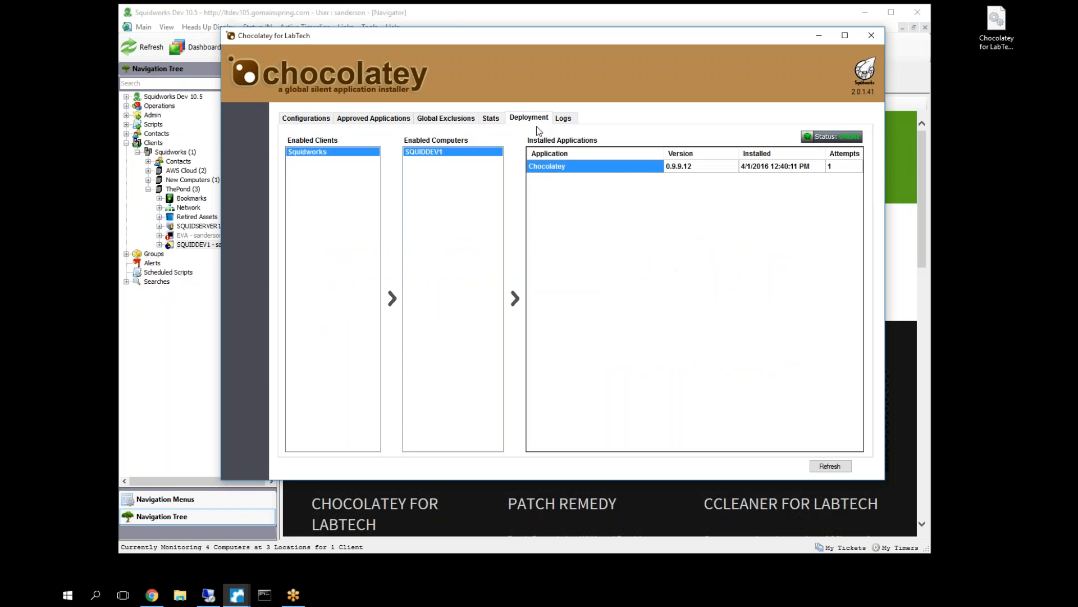
right_click(567, 166)
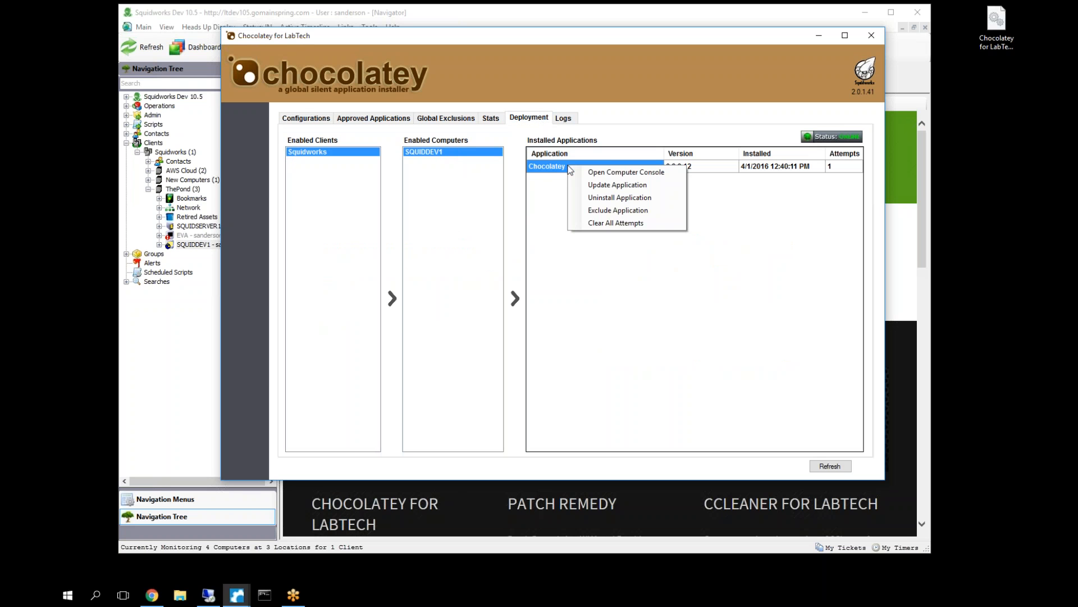
click(627, 172)
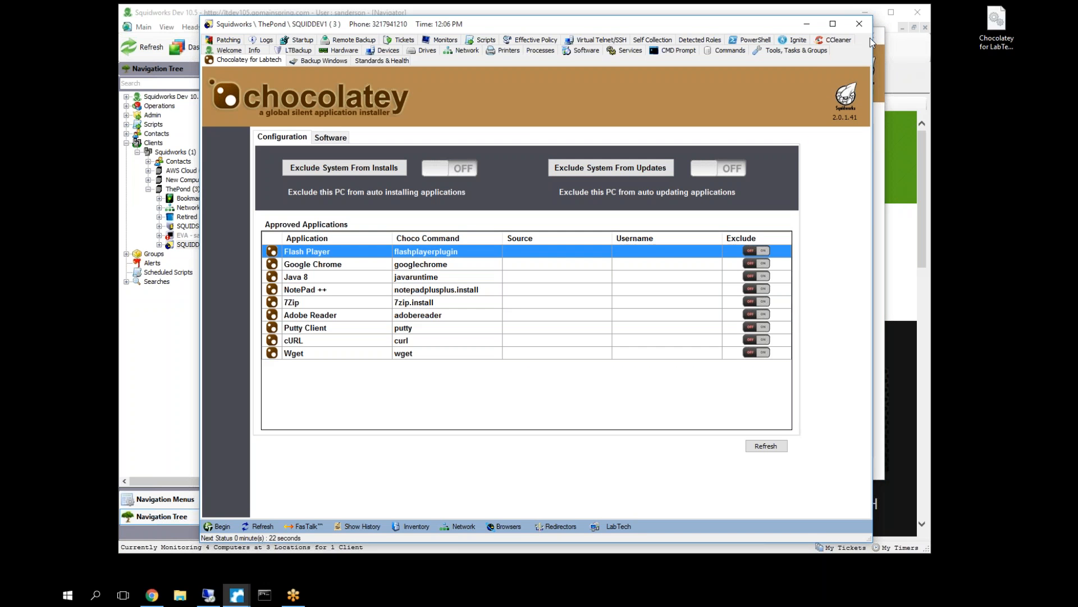
click(859, 24)
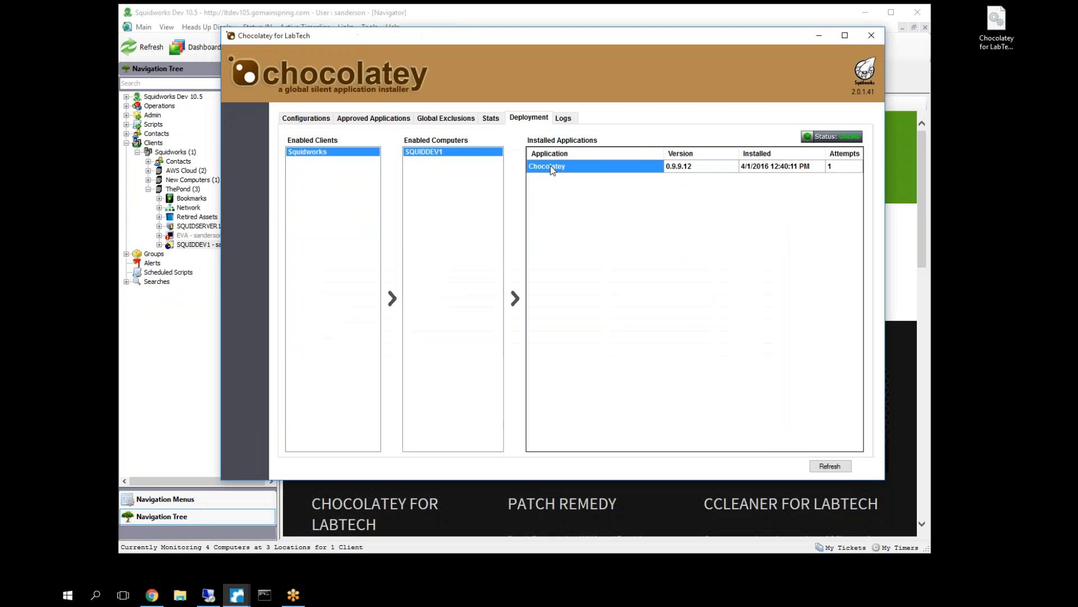
Reopen the SQUIDDEV1 console from the deployment list, review its Chocolatey software and configuration, and return to the Clients node
right_click(551, 167)
click(584, 174)
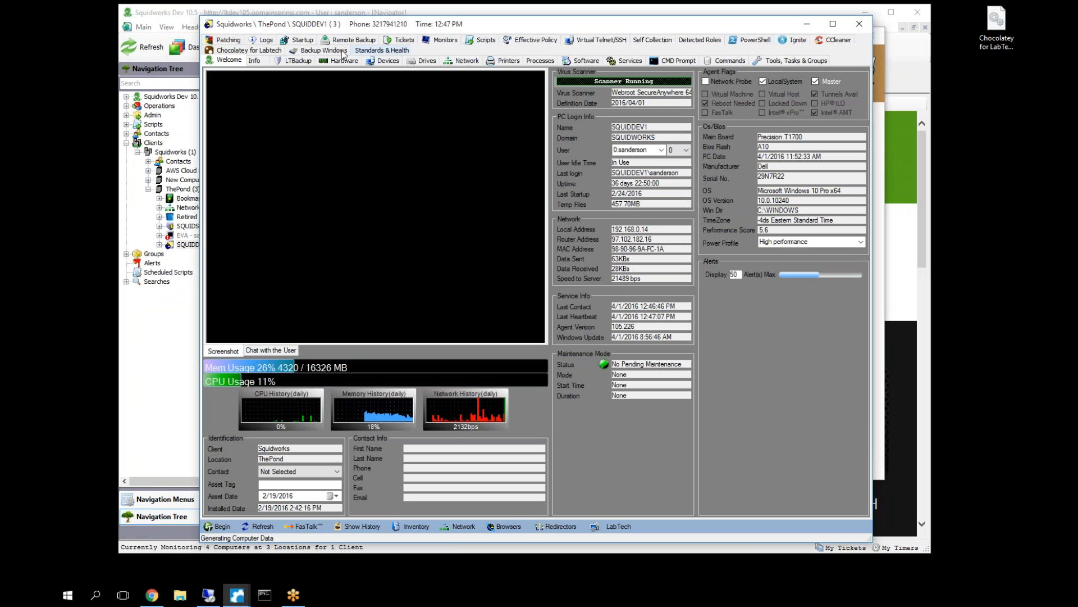
click(249, 50)
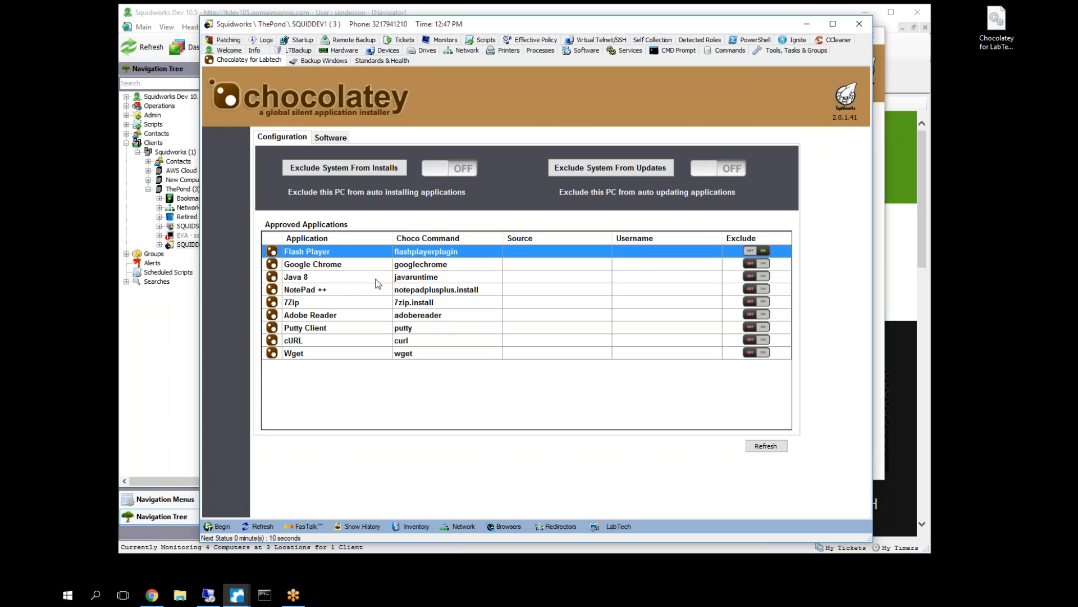
click(330, 137)
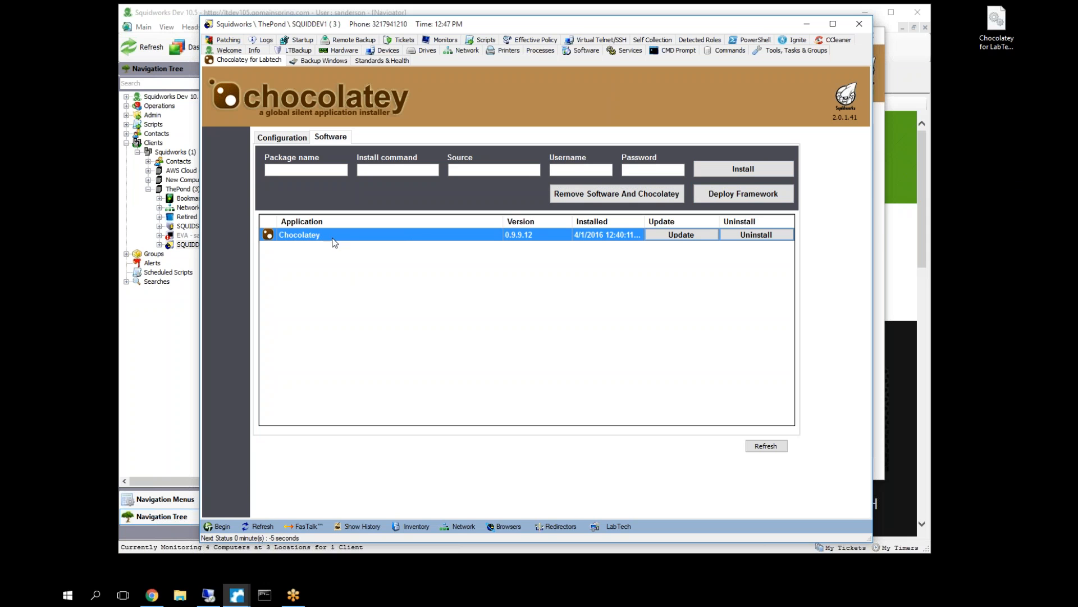
click(288, 138)
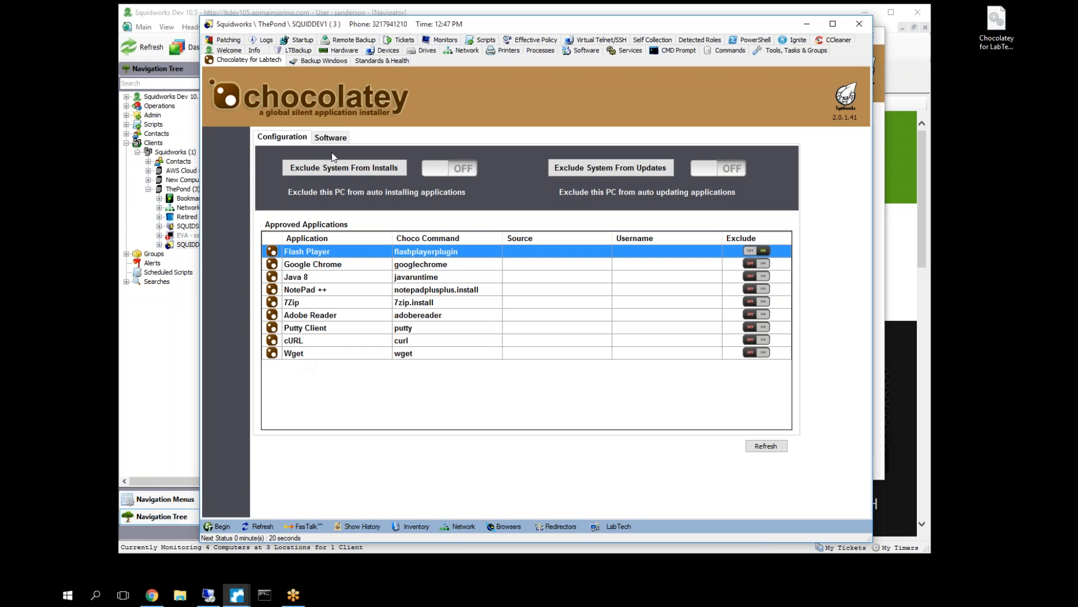
click(861, 25)
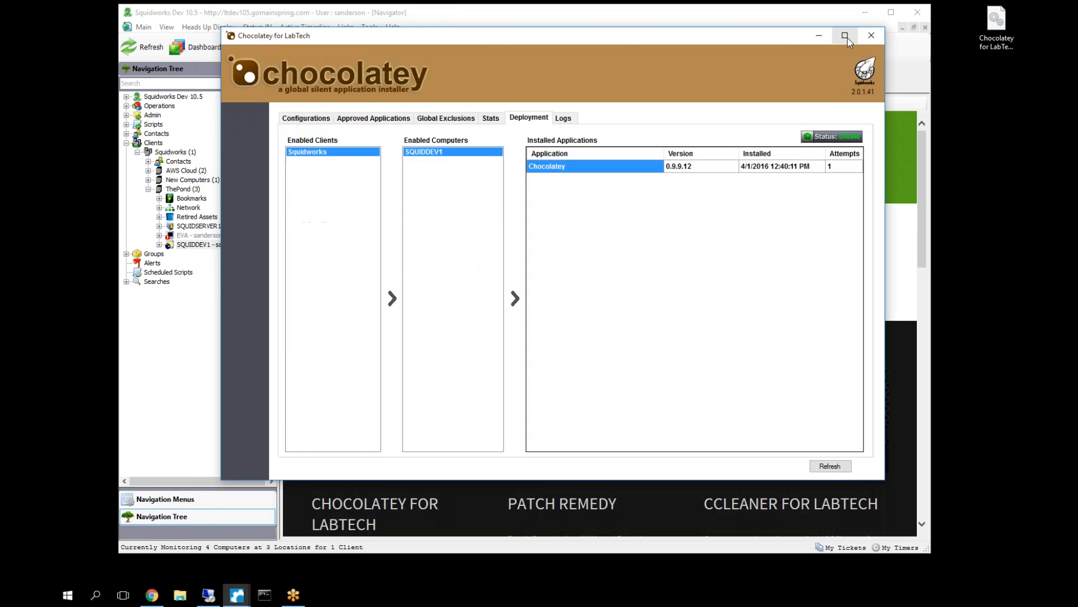
click(165, 144)
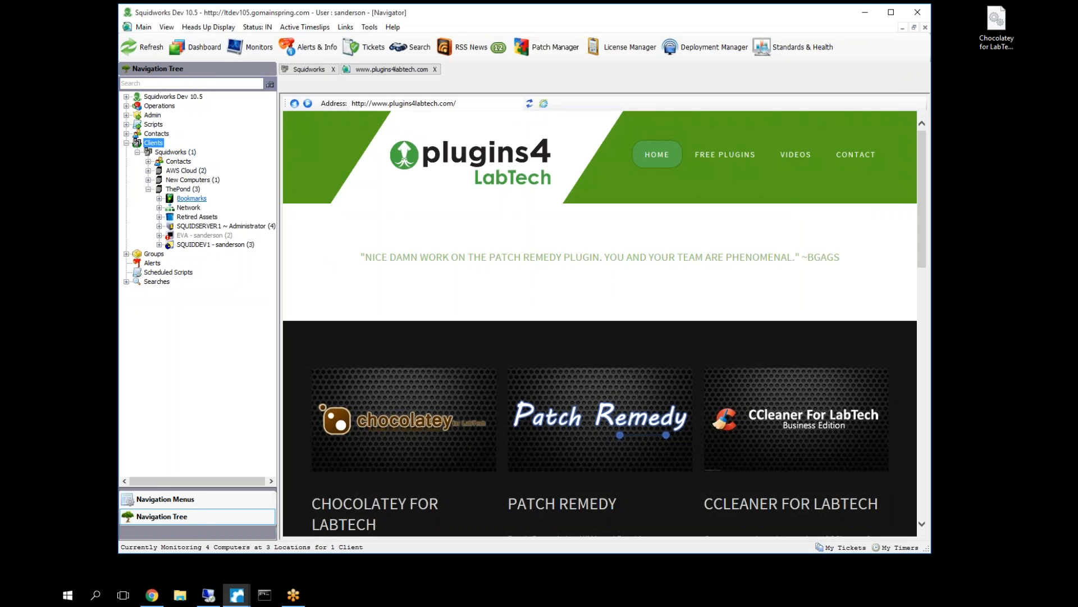
Reopen the Squidworks client window and turn on Auto Uninstall for SQUIDDEV1 in its Chocolatey system options
double_click(174, 153)
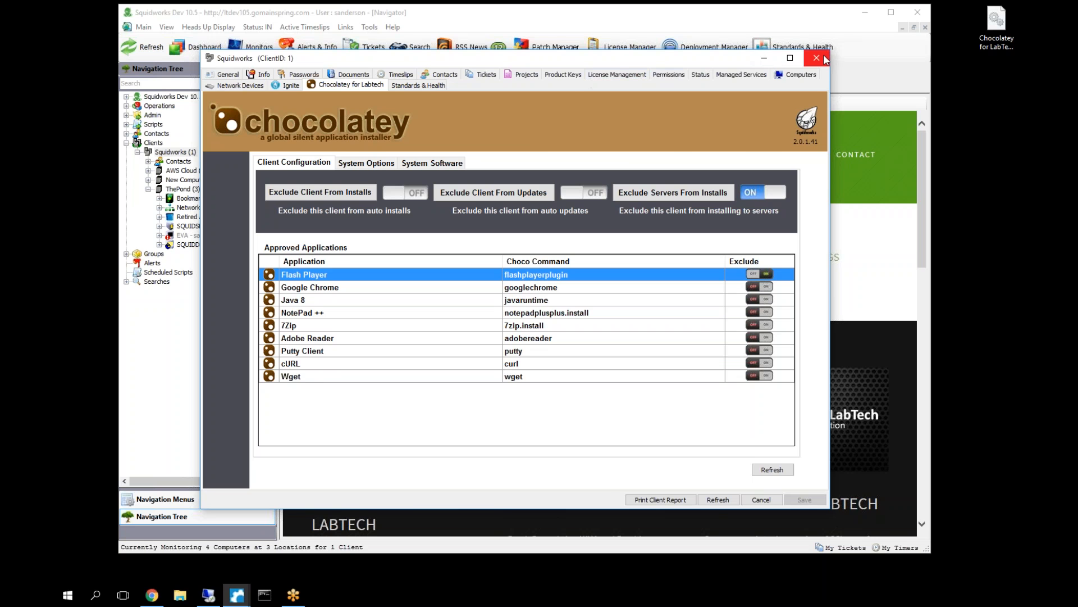
click(764, 60)
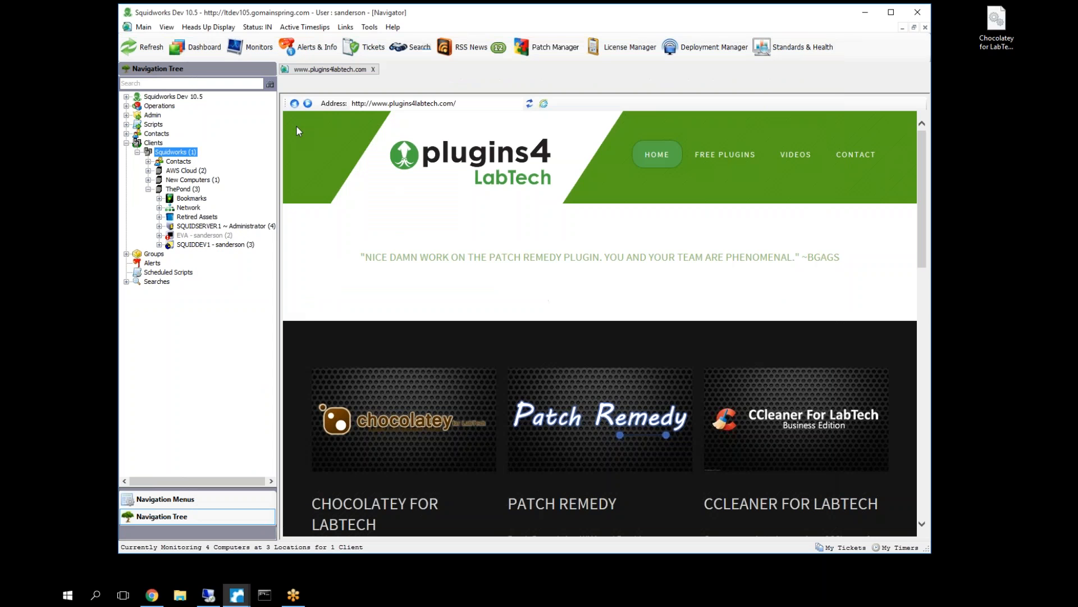
double_click(174, 153)
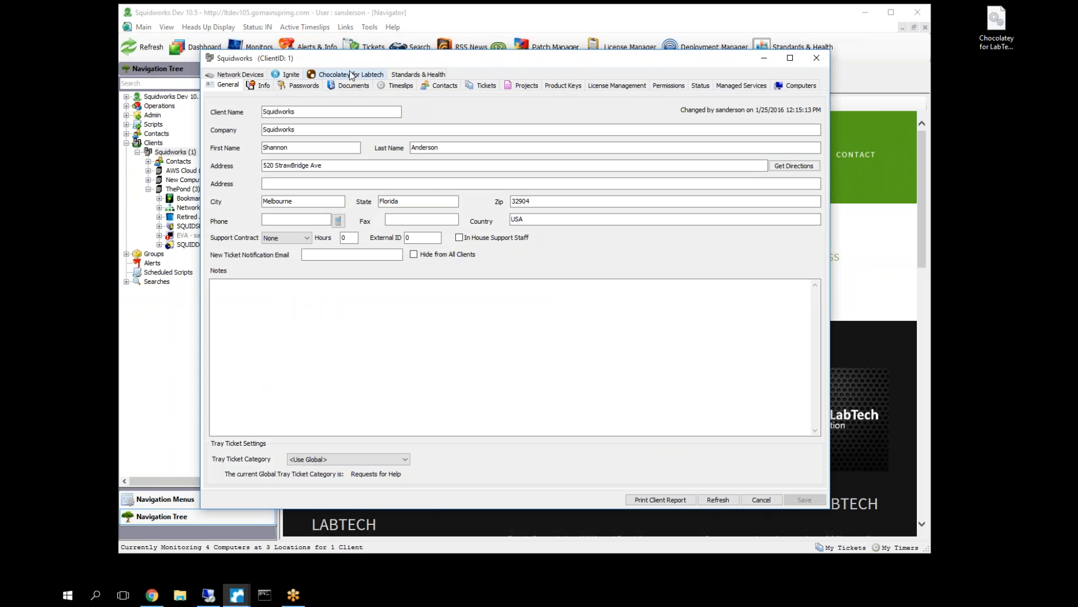
click(351, 75)
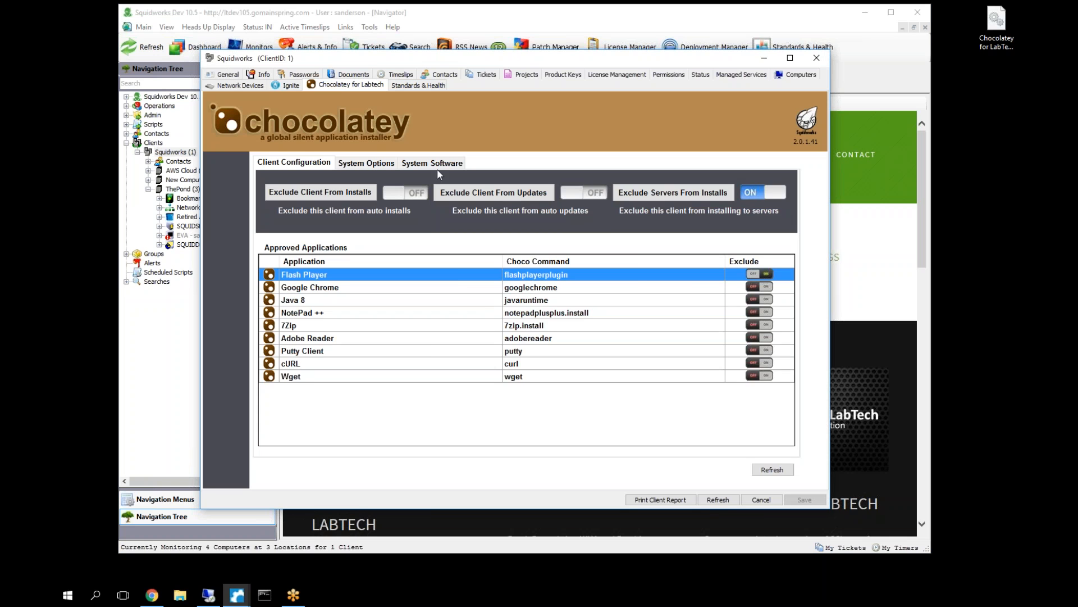
click(354, 164)
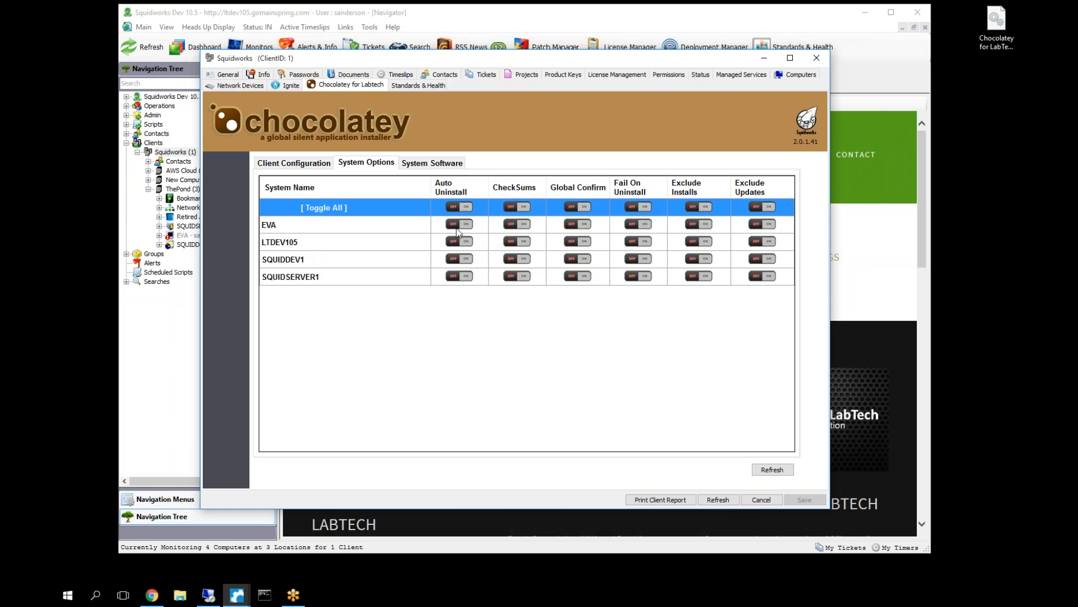
click(464, 259)
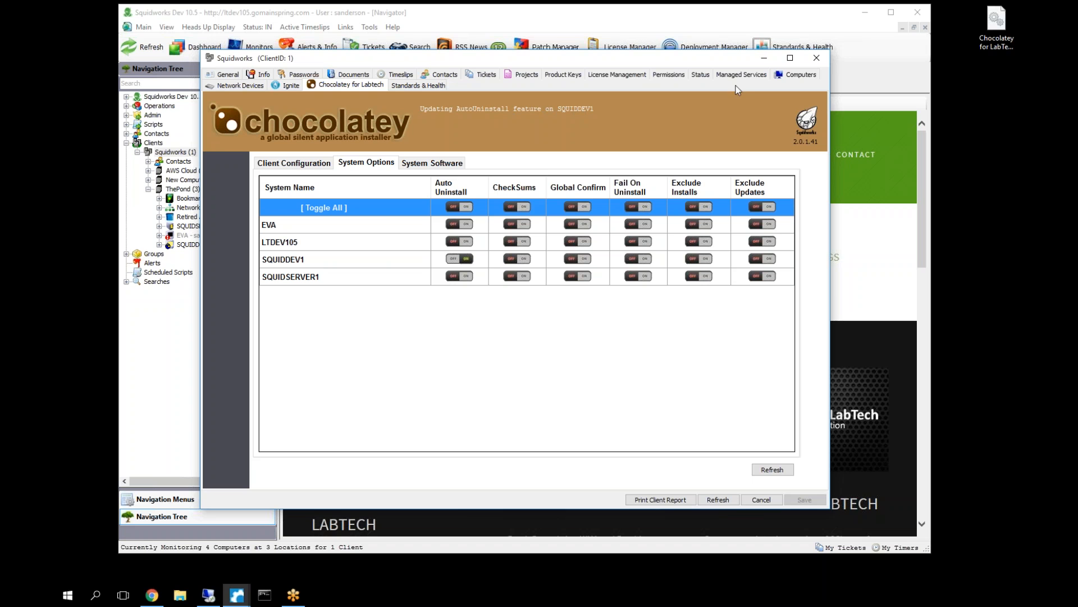
Open the SQUIDDEV1 computer console from the client's system options, examine the latest executed command, and close the console
right_click(305, 261)
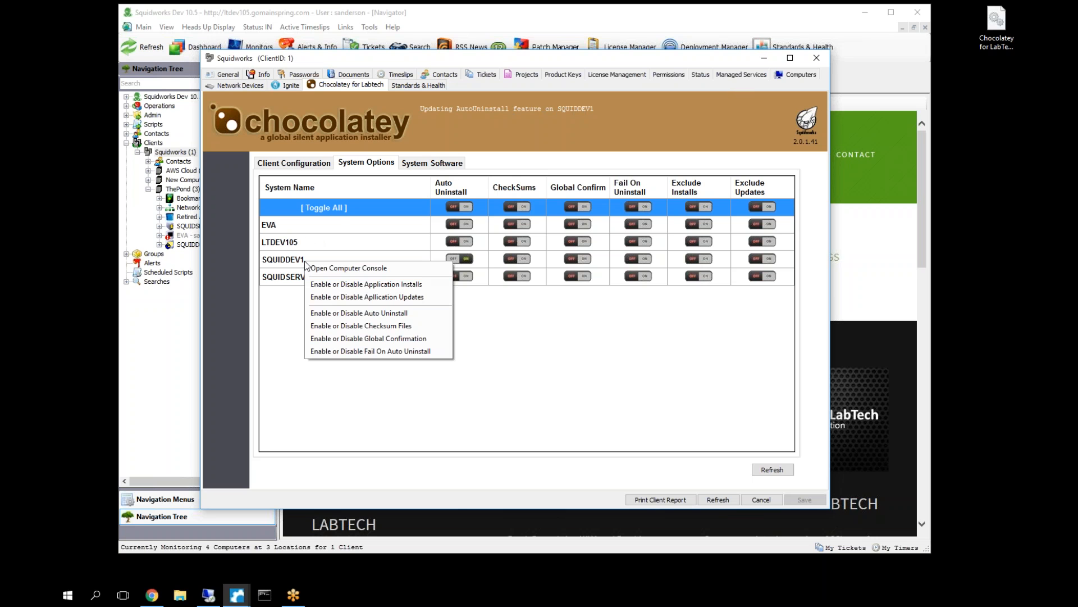
click(299, 263)
right_click(299, 259)
click(329, 266)
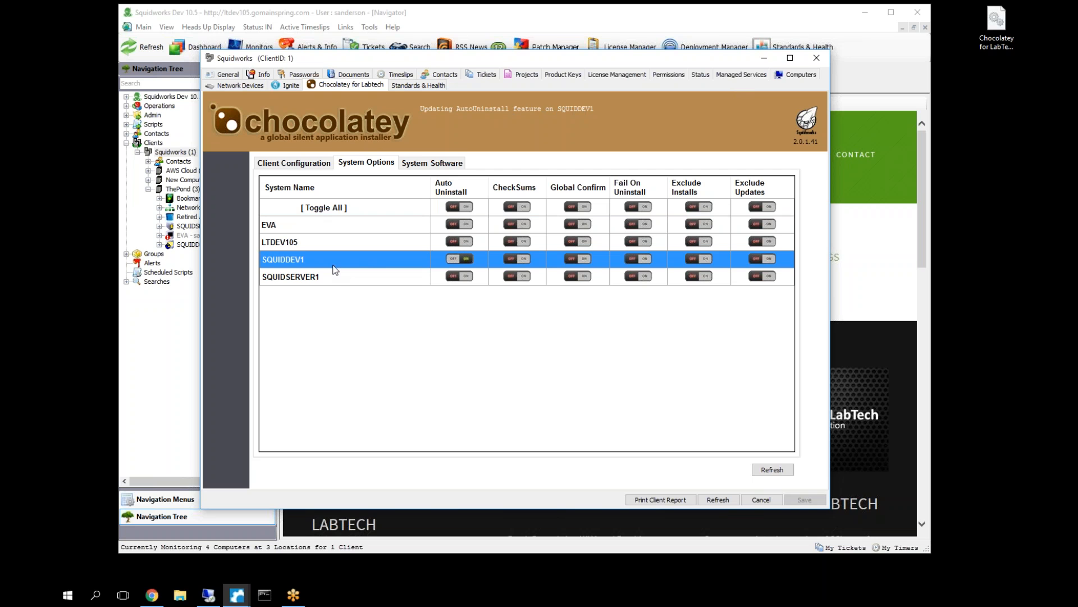
double_click(335, 267)
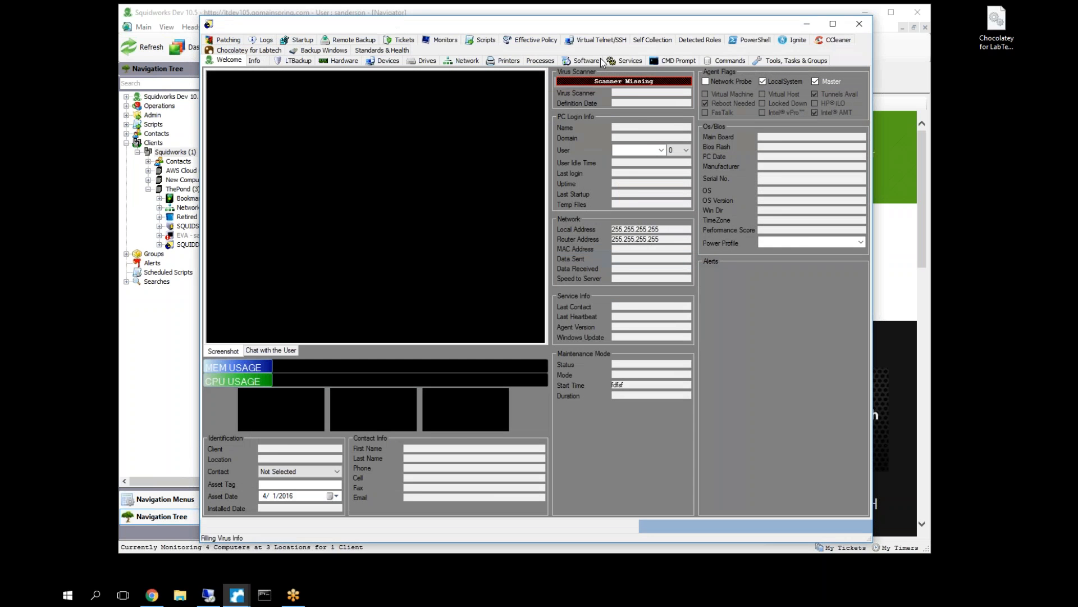
click(736, 61)
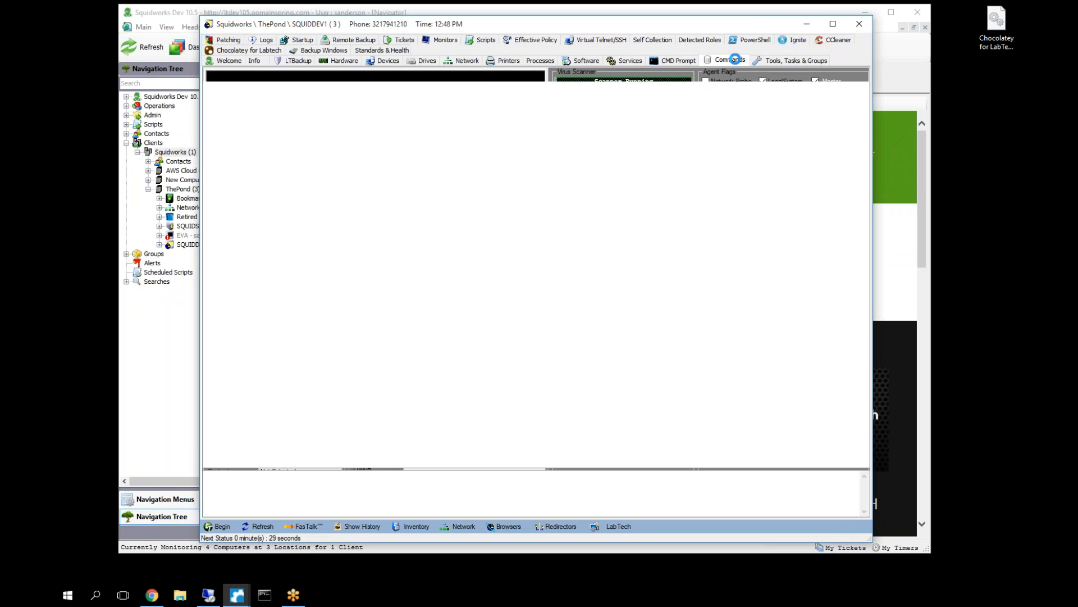
click(261, 89)
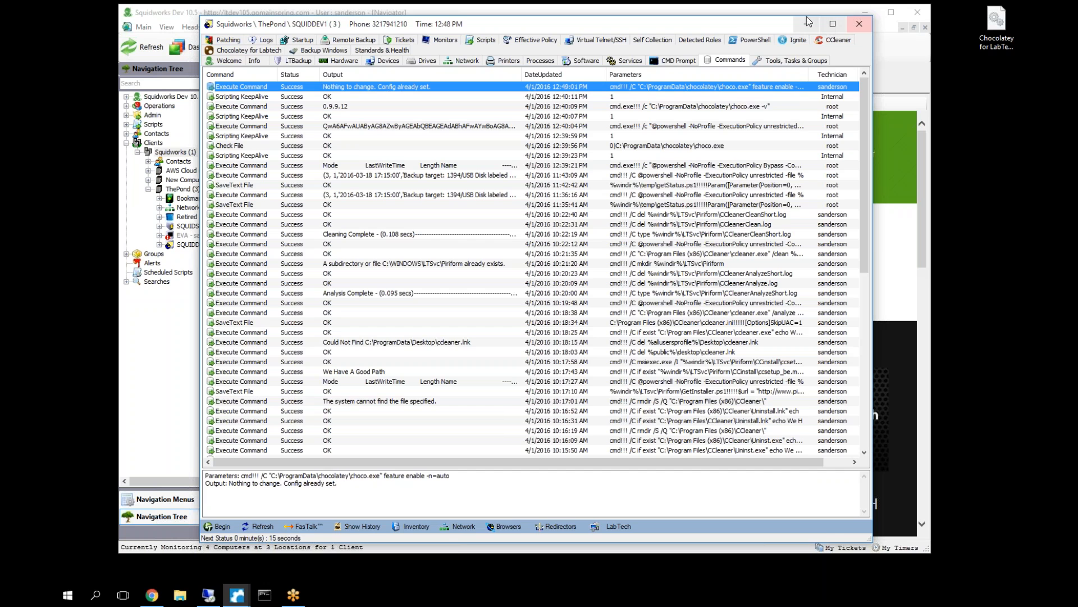
click(858, 26)
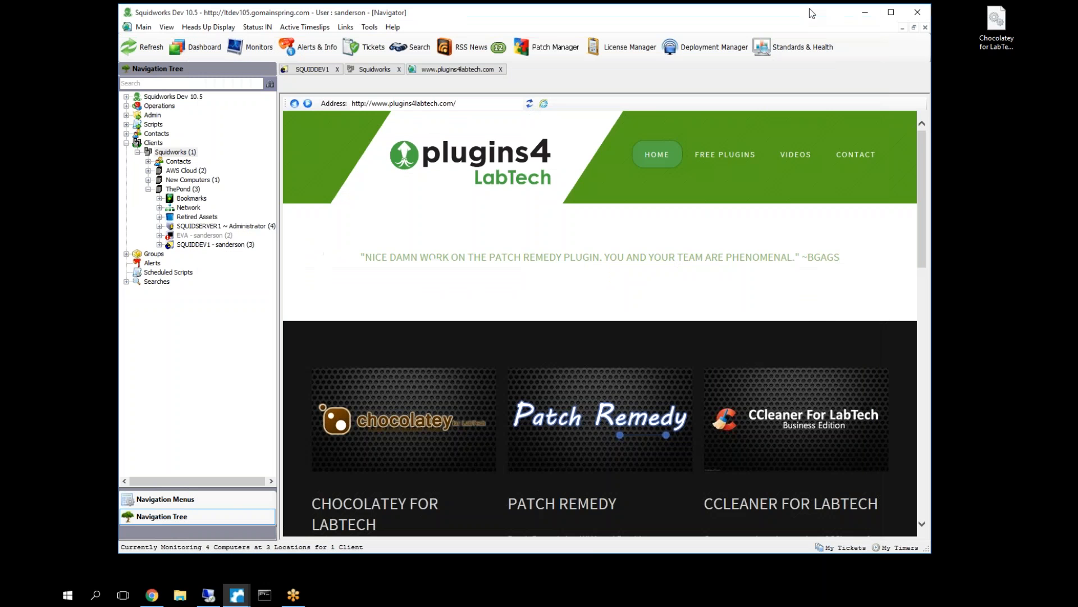
Return to the Squidworks client's Chocolatey system software and select 7Zip as the approved application and SQUIDDEV1 as the client PC
click(237, 595)
click(426, 519)
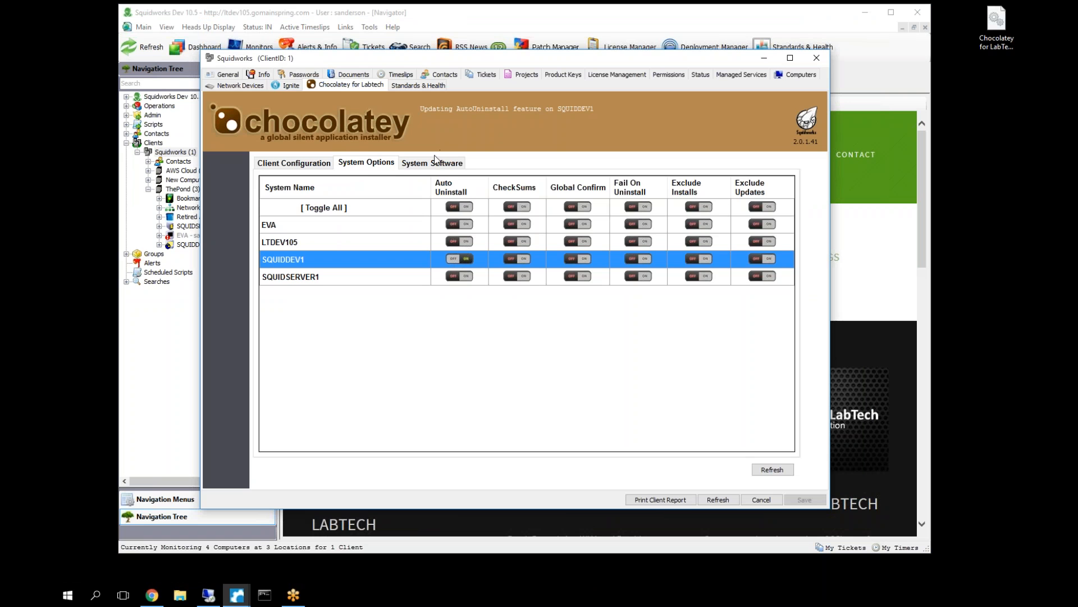
click(436, 161)
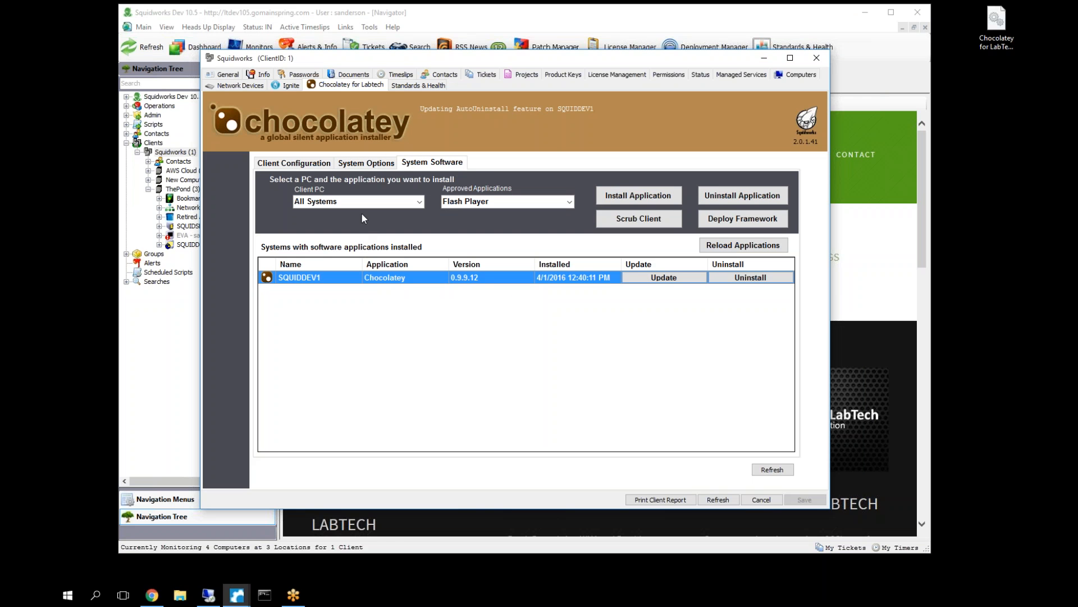
click(419, 202)
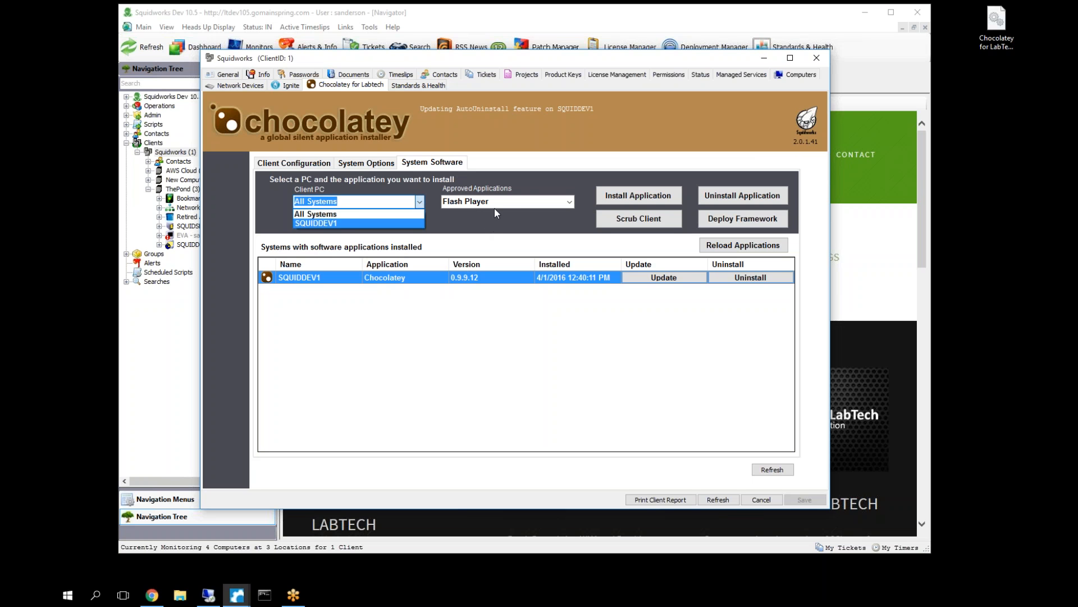
click(558, 201)
click(558, 201)
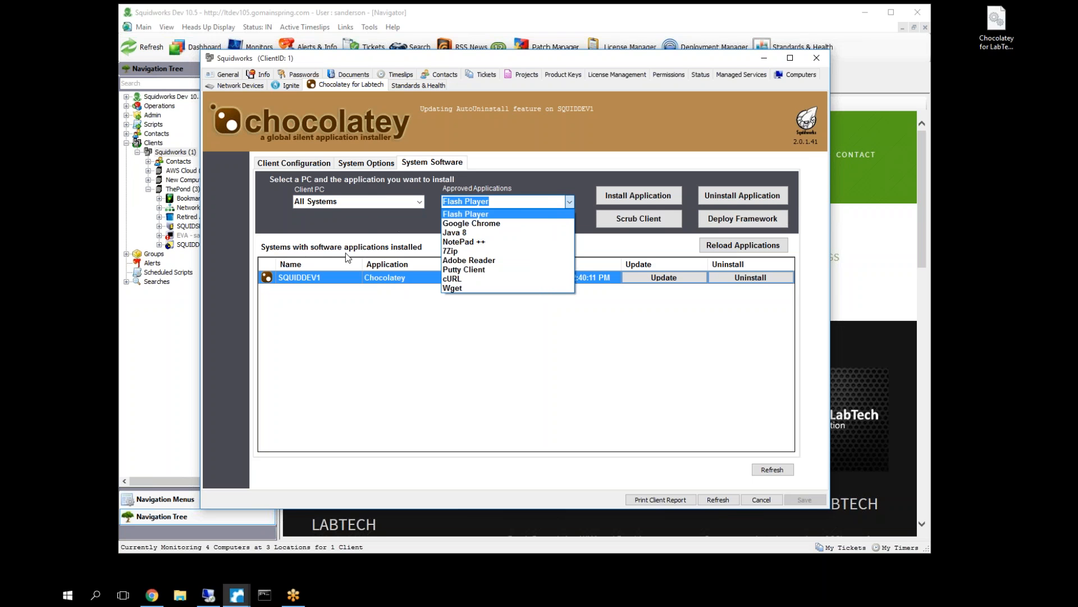
click(331, 202)
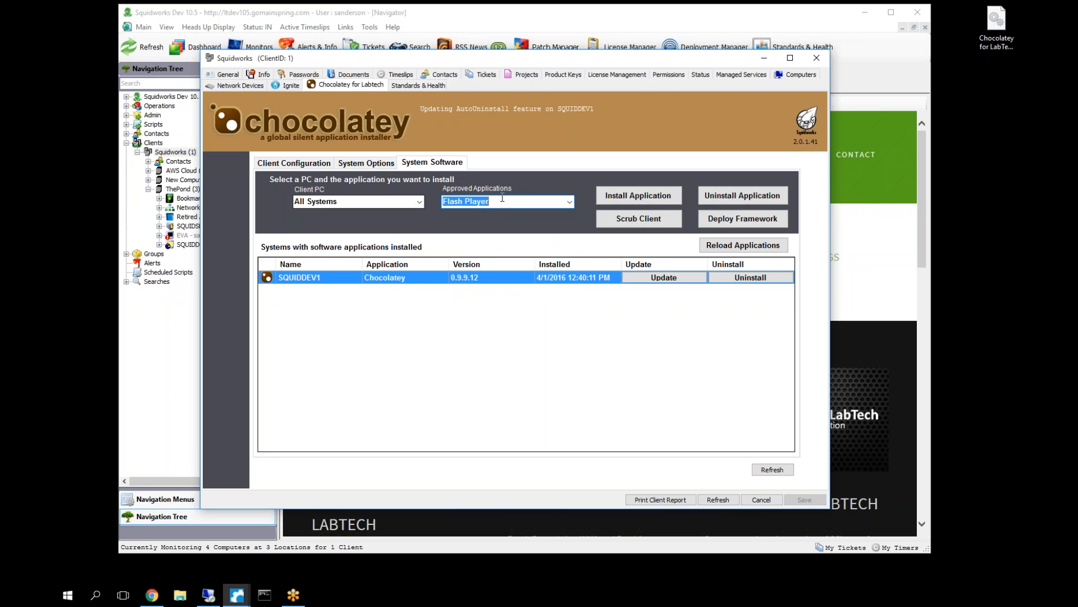
click(569, 201)
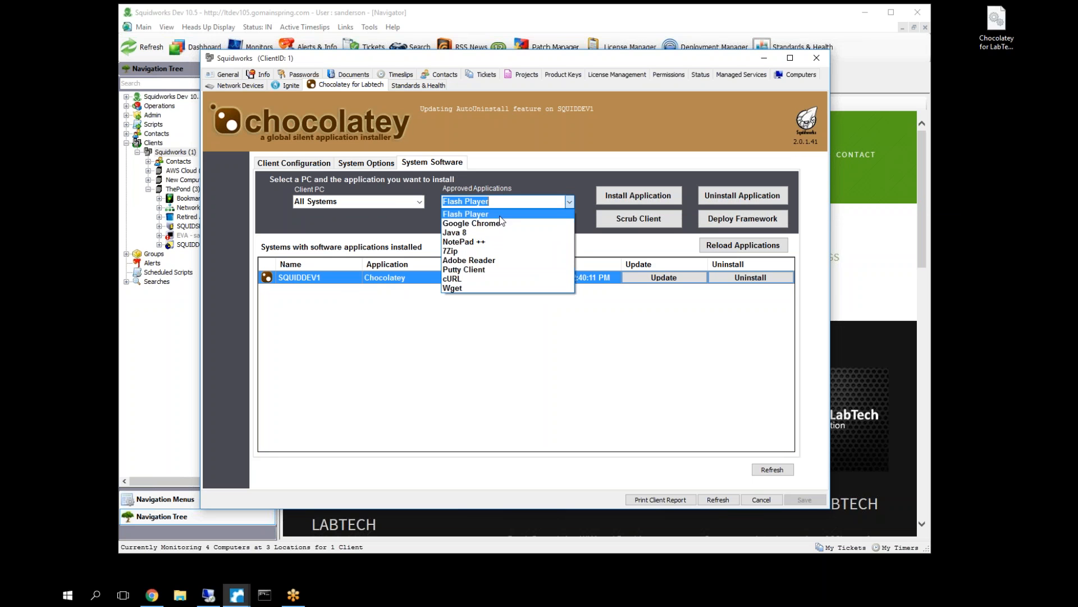
click(475, 251)
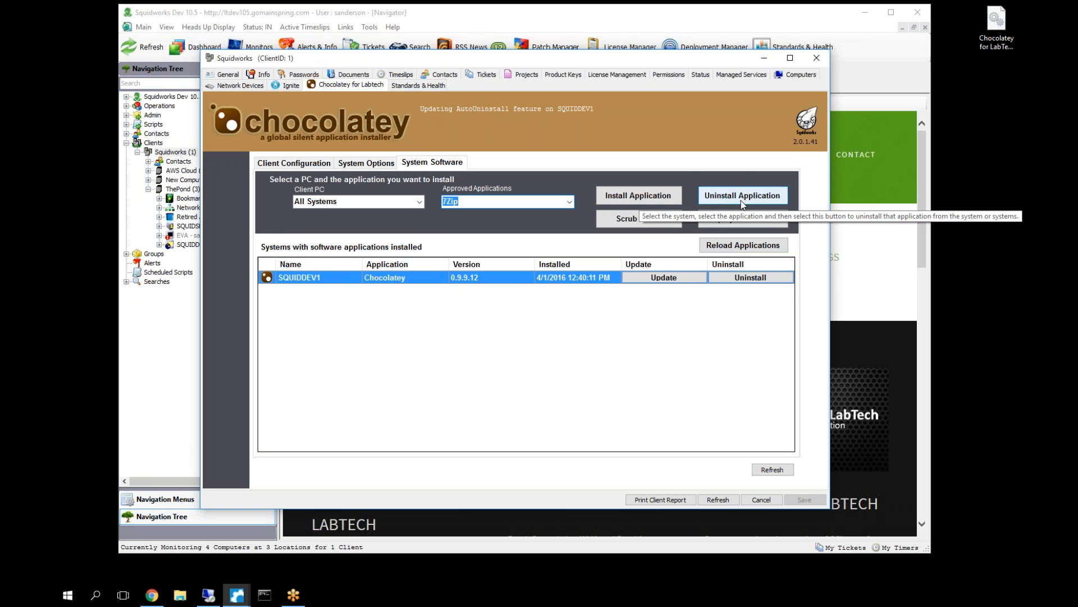
click(413, 202)
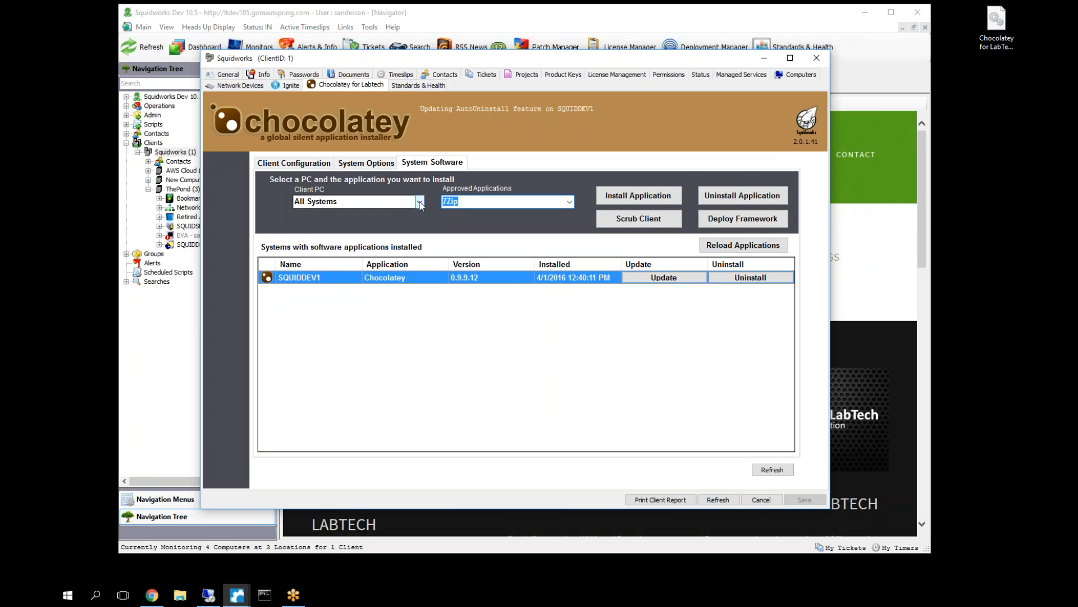
click(317, 223)
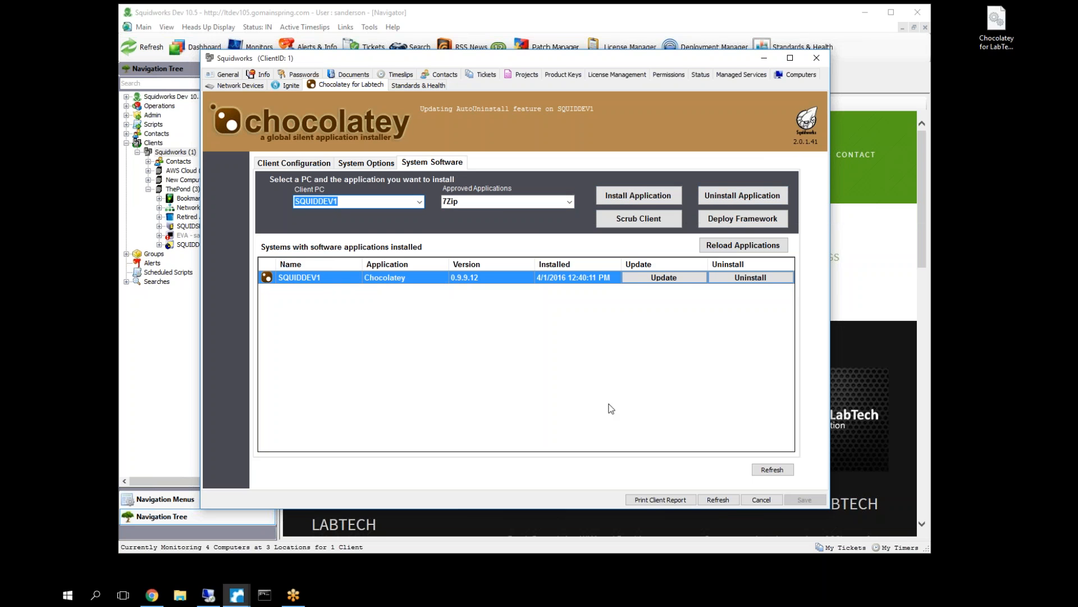
Review the client's Chocolatey system options and configuration, followed by the global plugin's configuration and logs
click(379, 164)
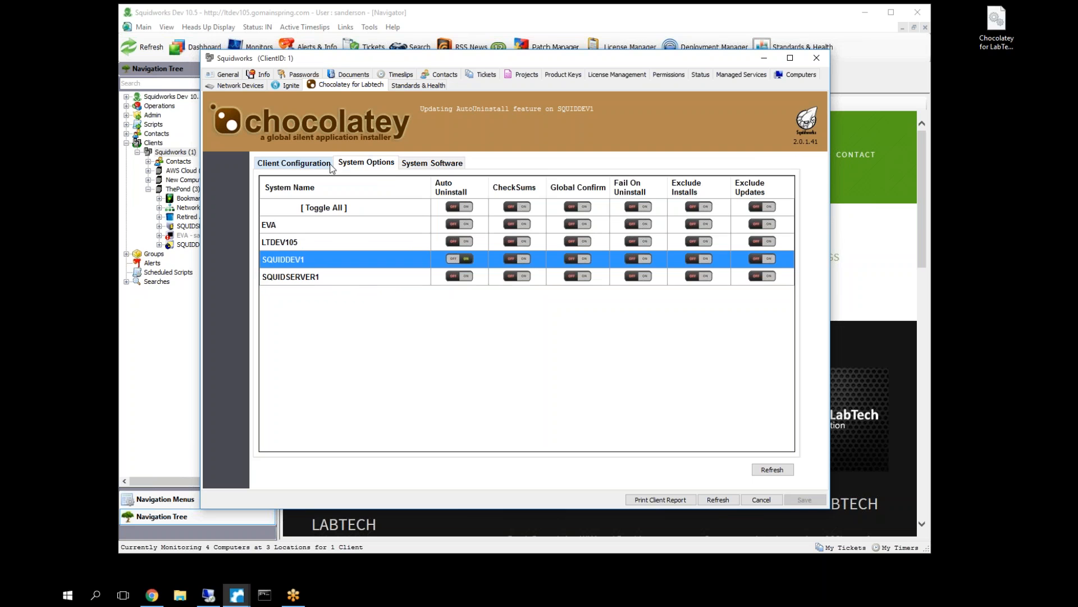
click(302, 167)
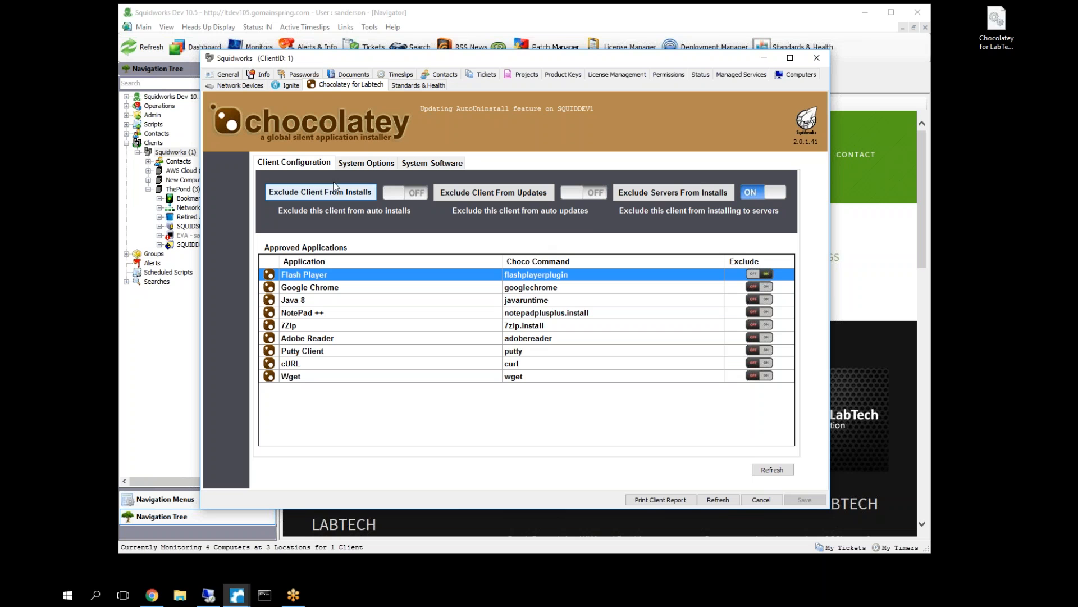
mouse_move(242, 600)
click(332, 532)
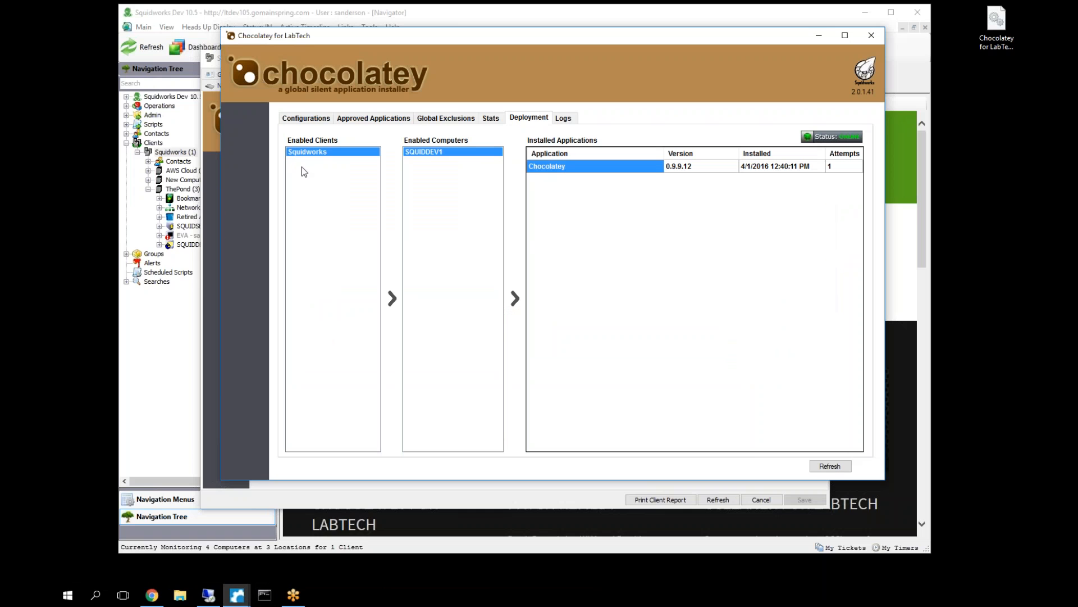
click(308, 119)
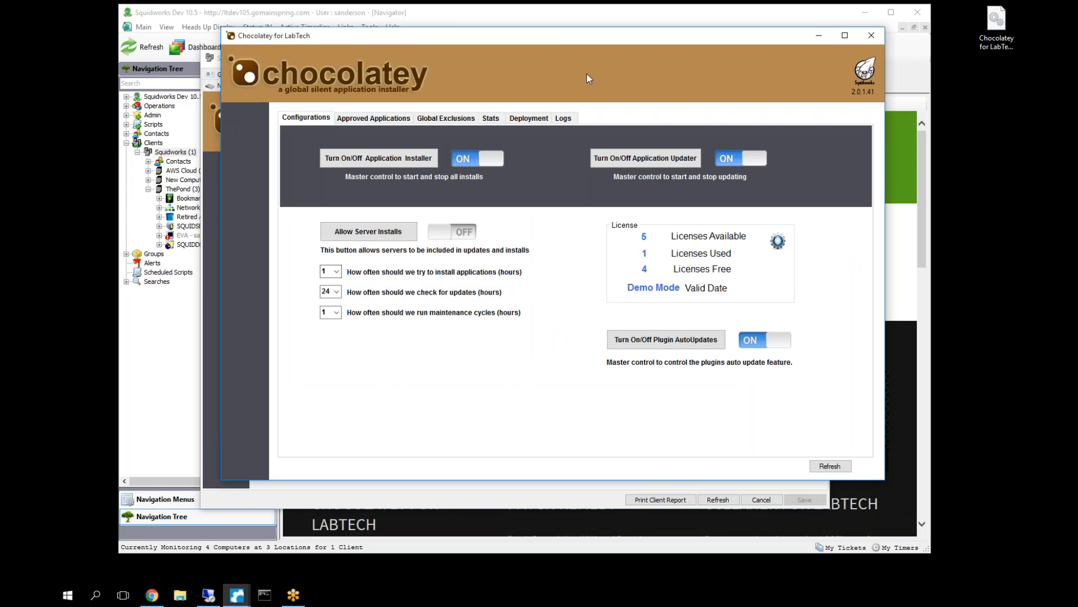
click(564, 119)
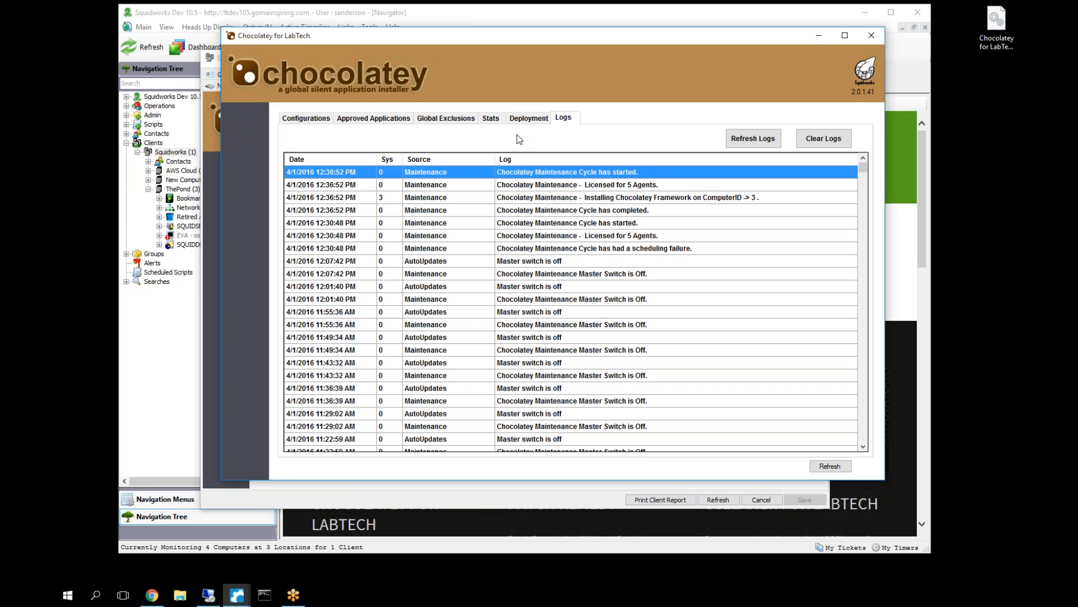
click(533, 118)
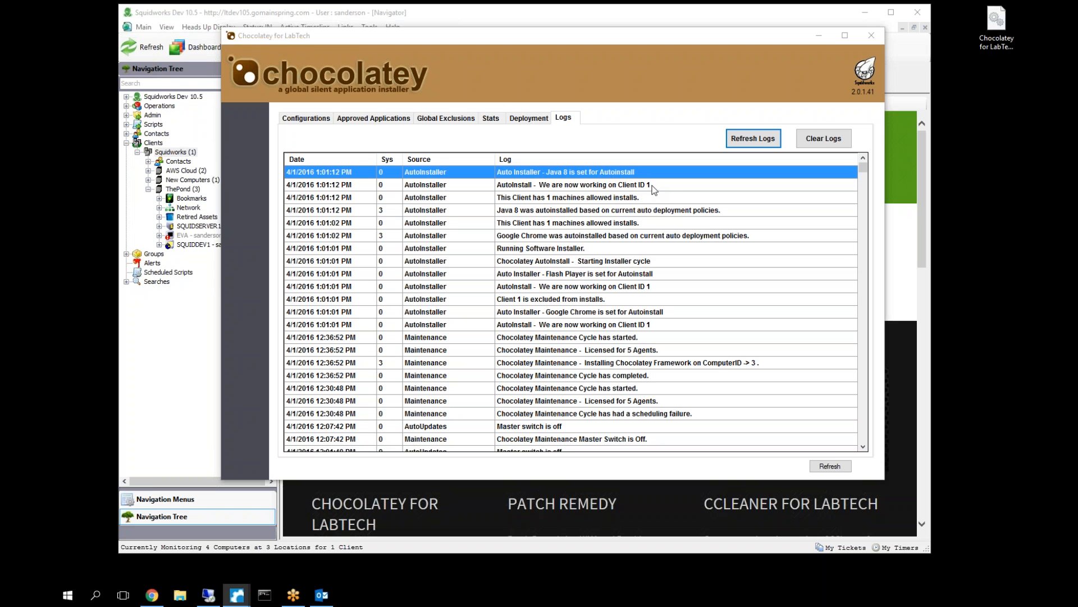
Refresh the plugin logs repeatedly and examine the new AutoInstaller entries for the approved applications
click(764, 144)
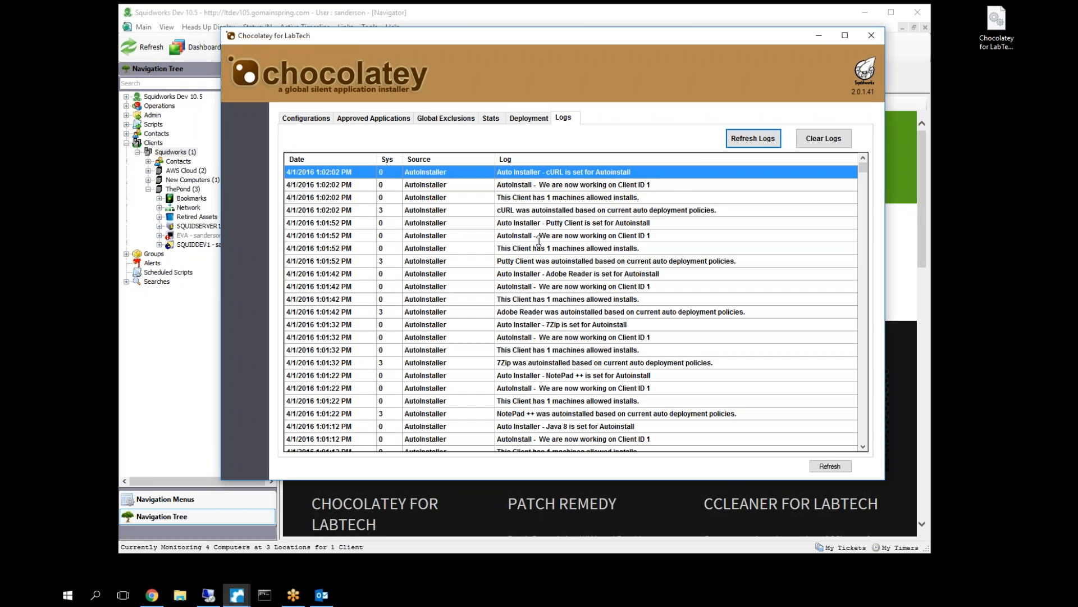
click(760, 143)
scroll(656, 359, down, 3)
scroll(651, 358, up, 3)
click(757, 138)
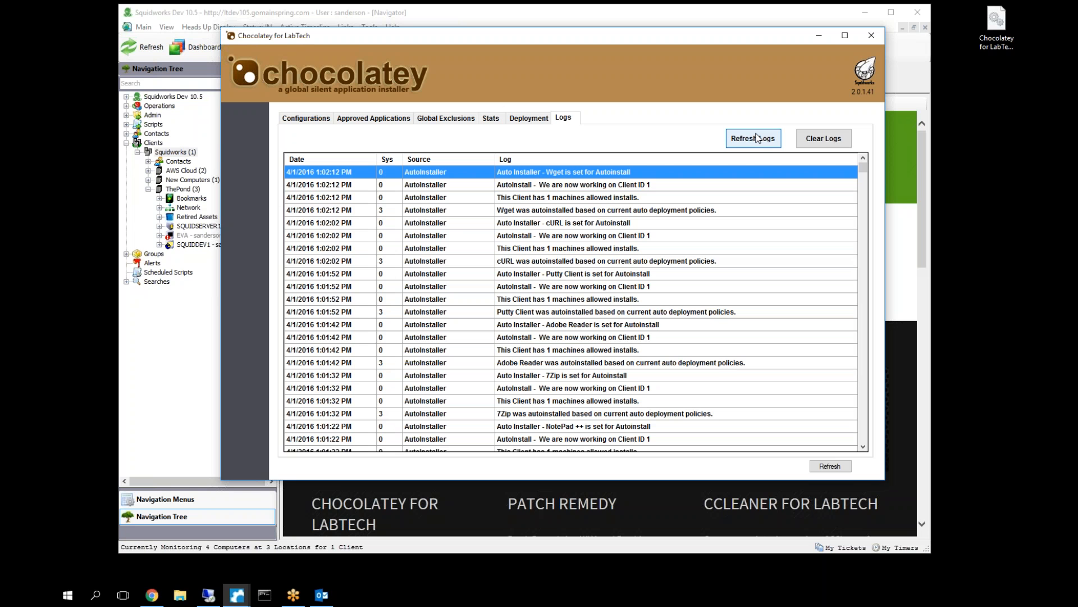
click(757, 138)
Reload SQUIDDEV1's installed applications in the deployment view, close its outdated console, and reopen the console from the 7Zip entry
click(543, 119)
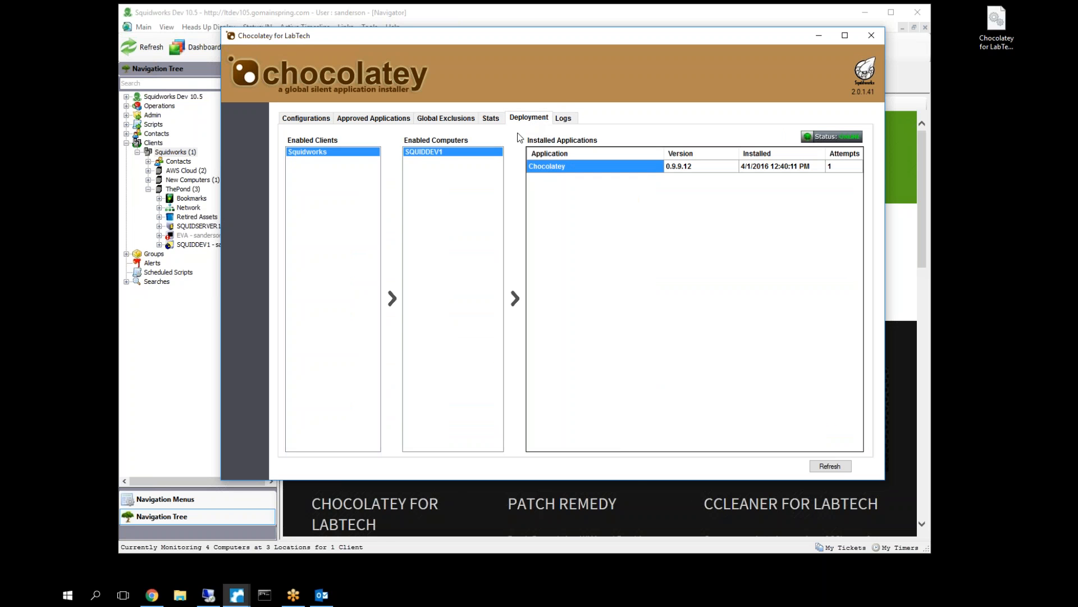
click(428, 153)
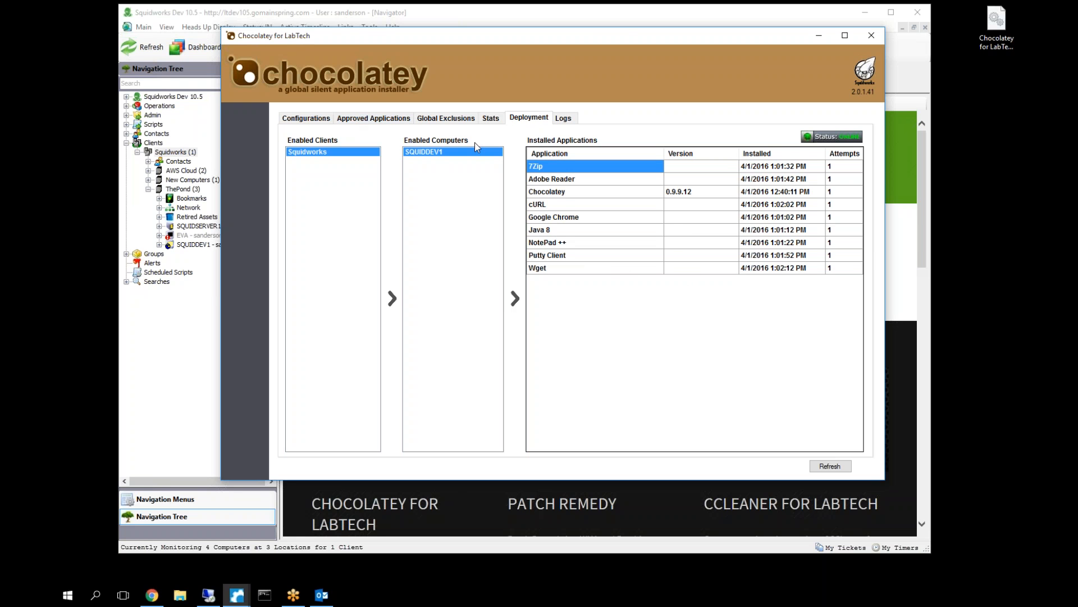
right_click(549, 166)
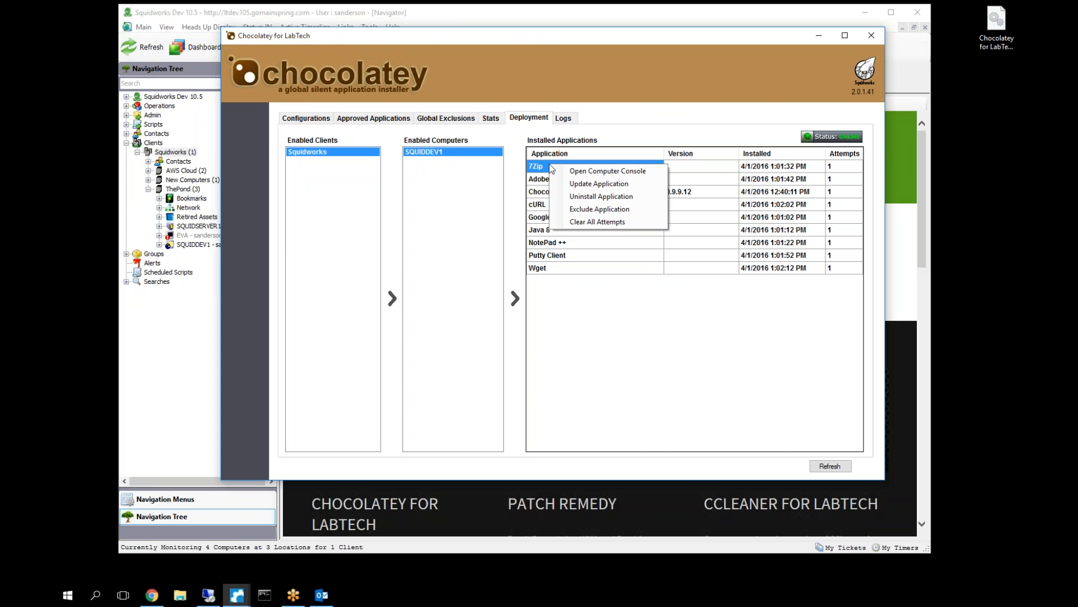
click(605, 177)
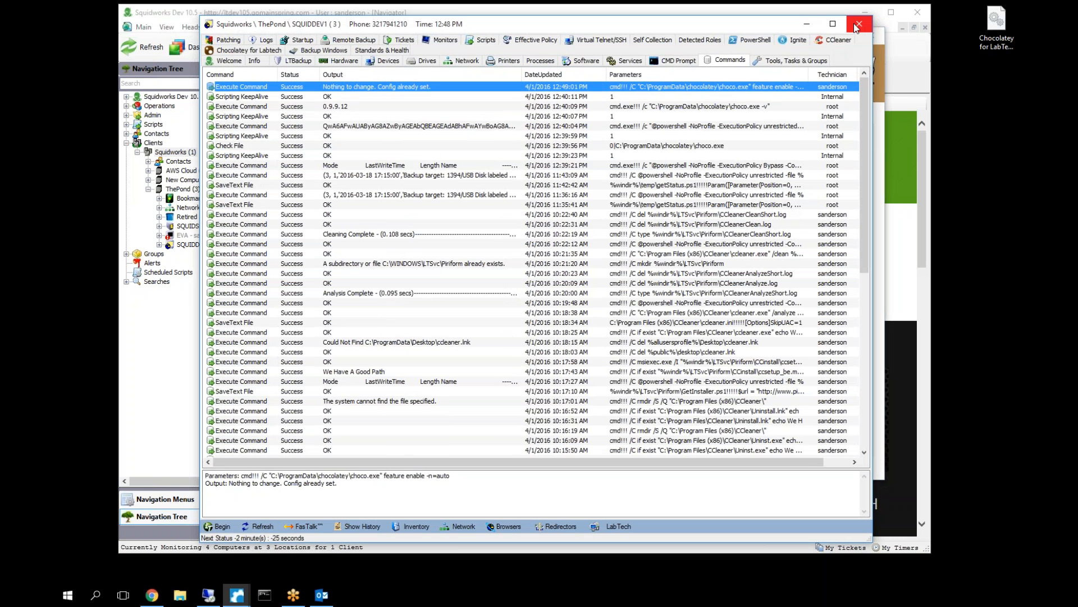
click(860, 24)
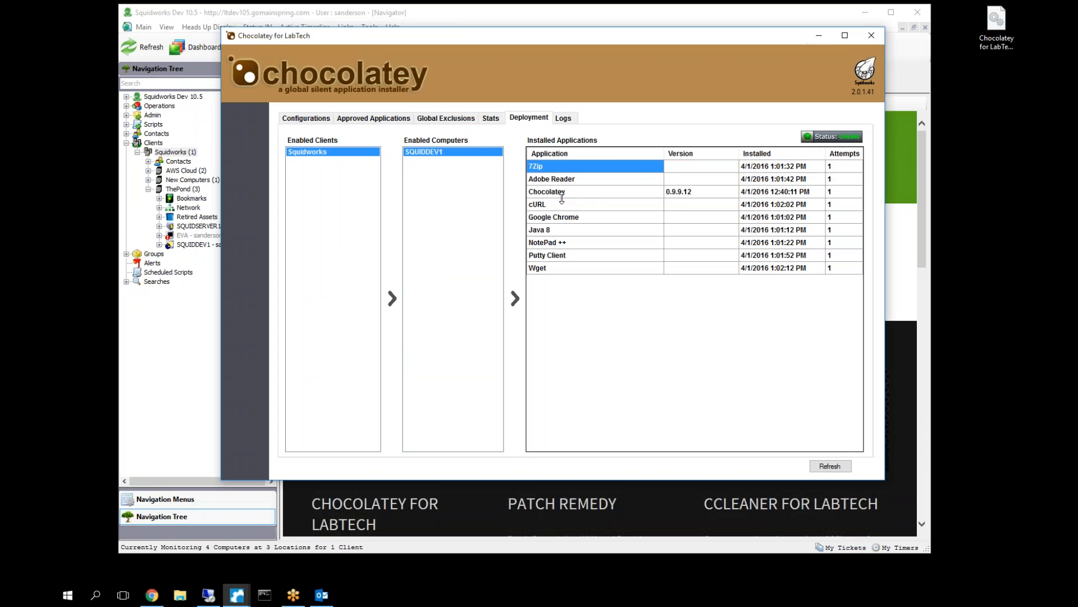
click(576, 171)
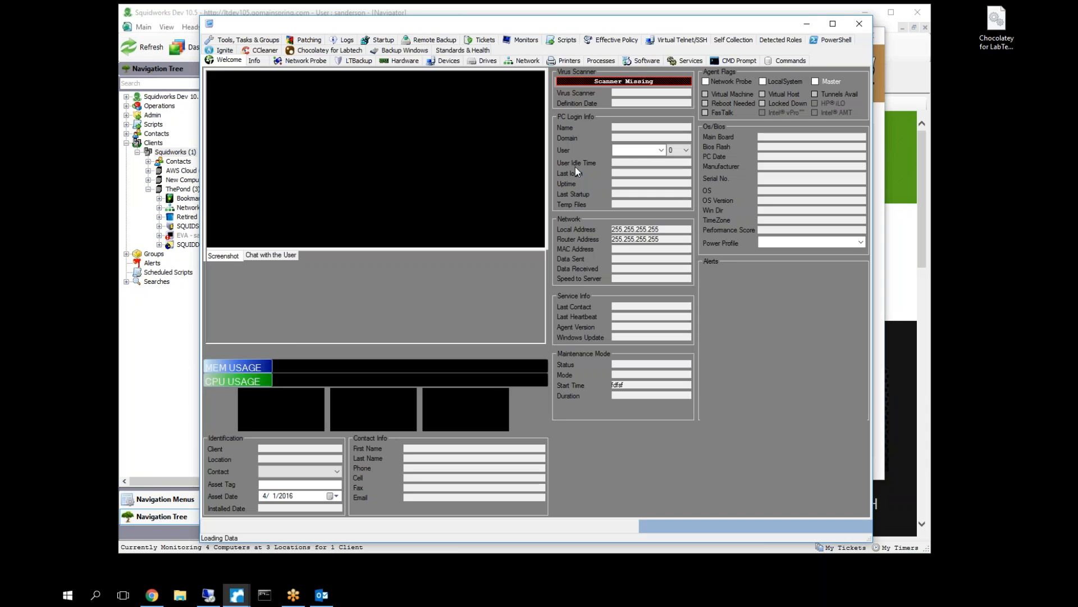
Examine SQUIDDEV1's installed Chocolatey software in its computer console and return to its Chocolatey configuration
click(242, 53)
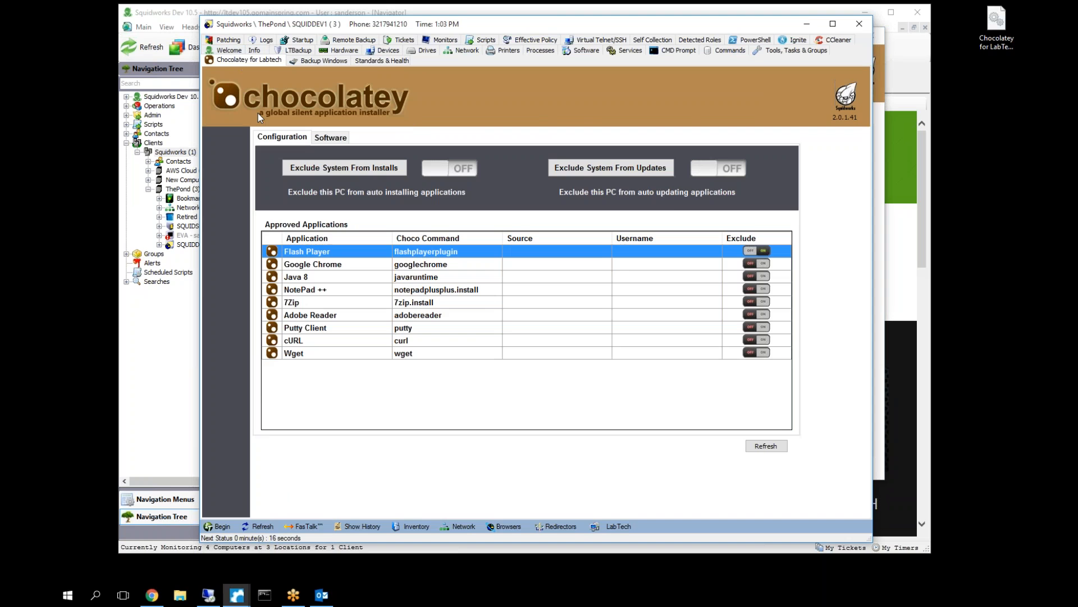
click(332, 139)
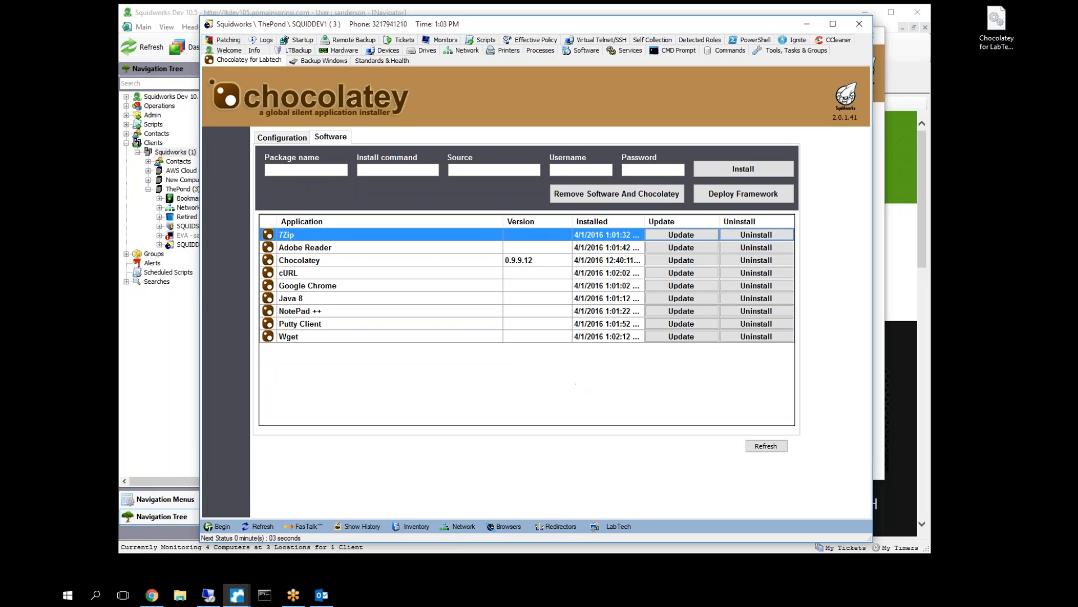
click(308, 172)
click(298, 142)
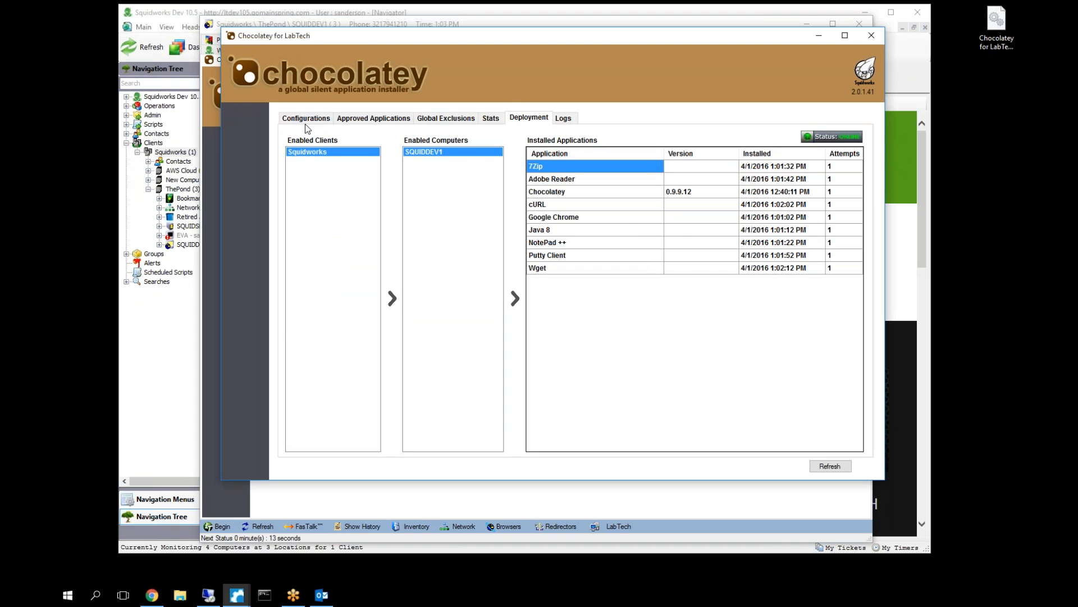
Review the global plugin configuration and inspect the computers using licenses in the deployment status window, closing it when done
click(311, 120)
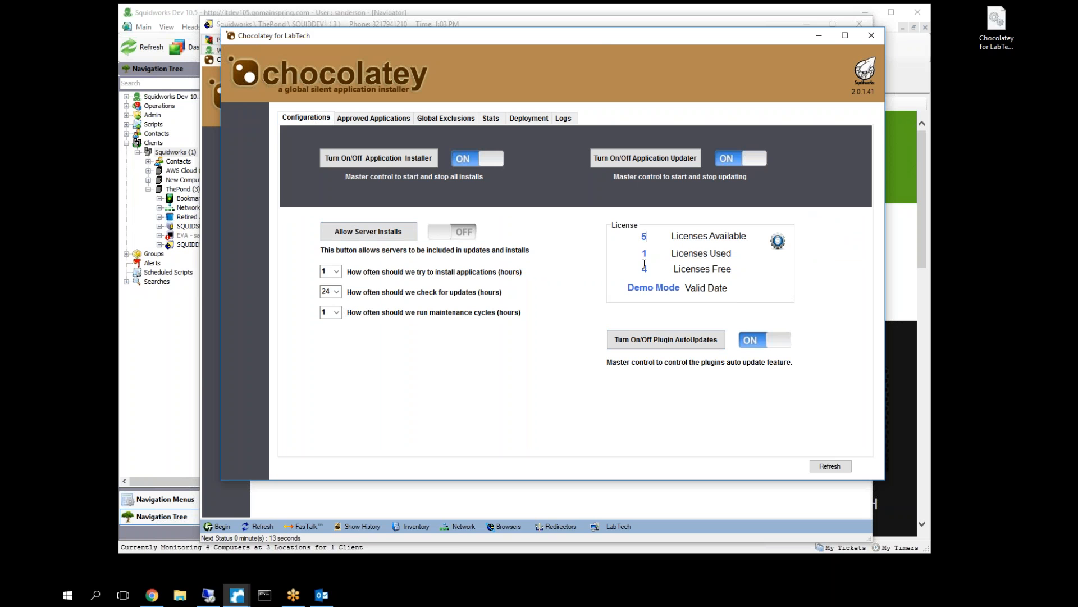
click(646, 252)
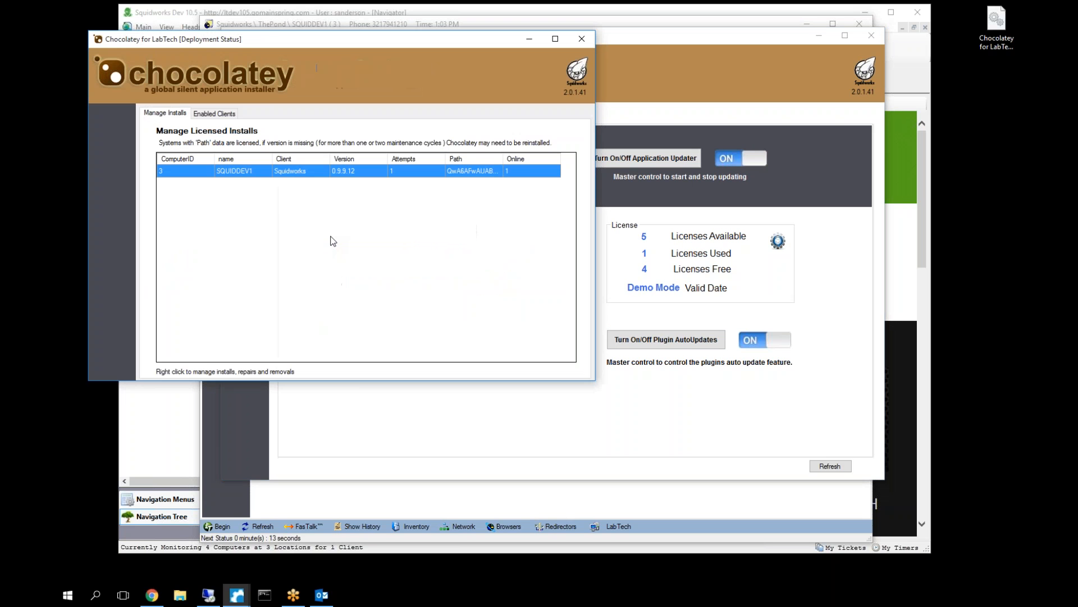
click(587, 39)
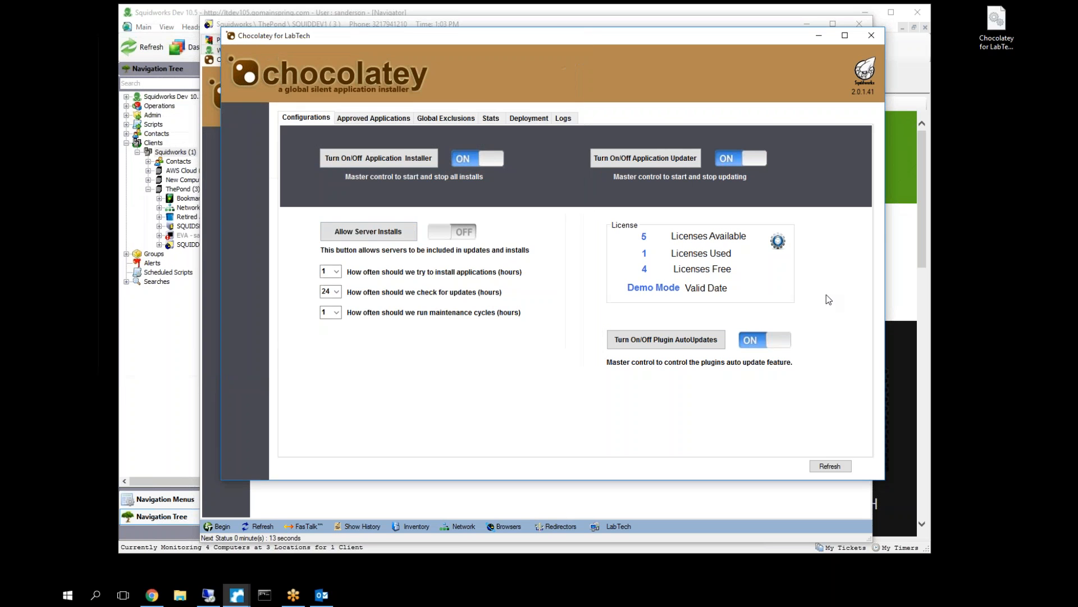
Switch to the Squidworks client console and review its Chocolatey system options and client configuration
click(211, 201)
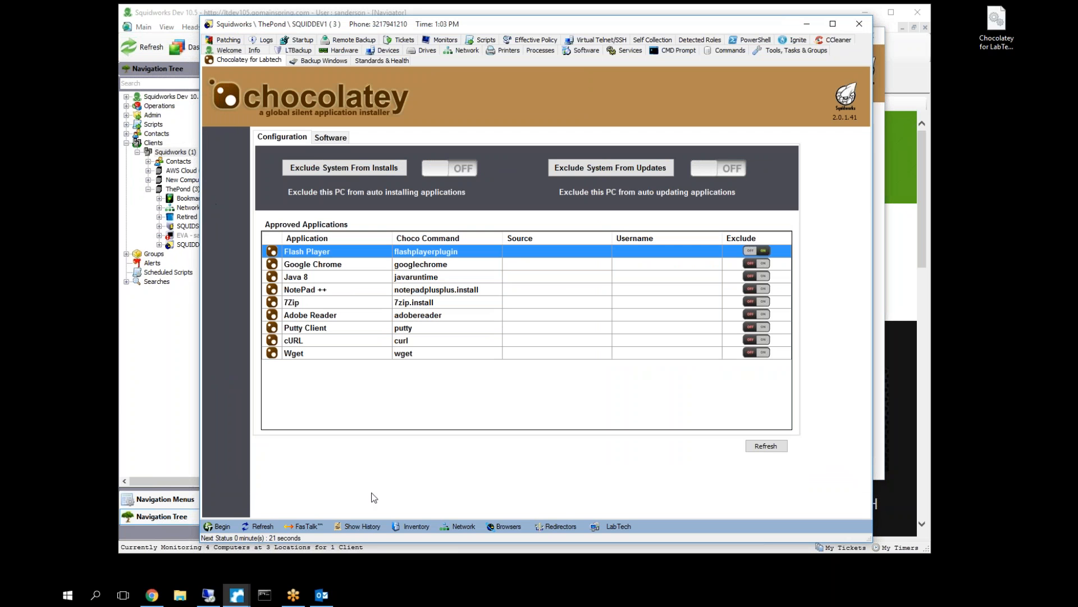
click(241, 597)
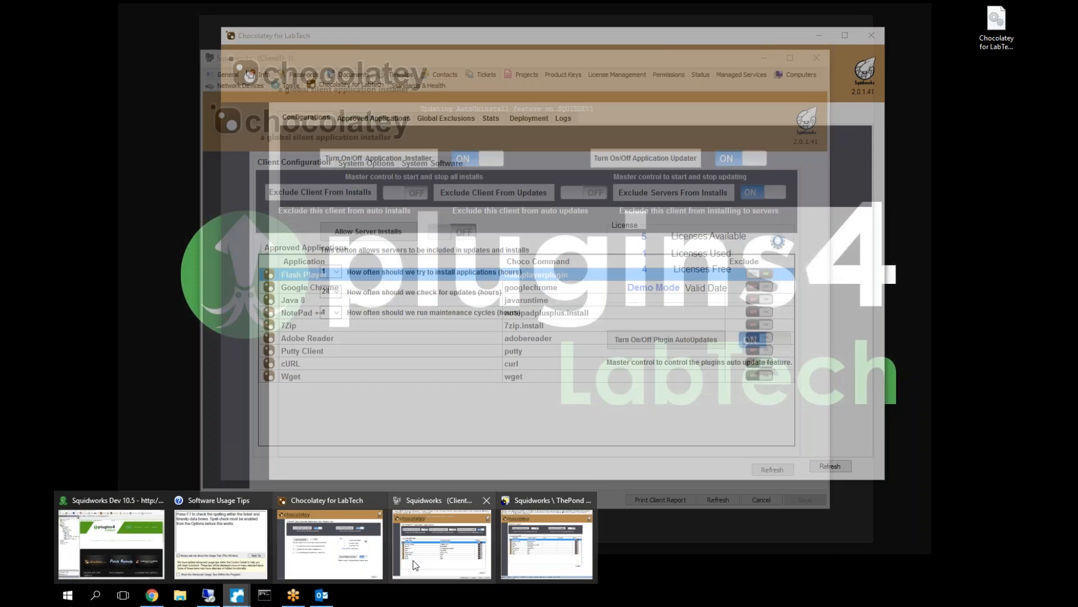
click(442, 542)
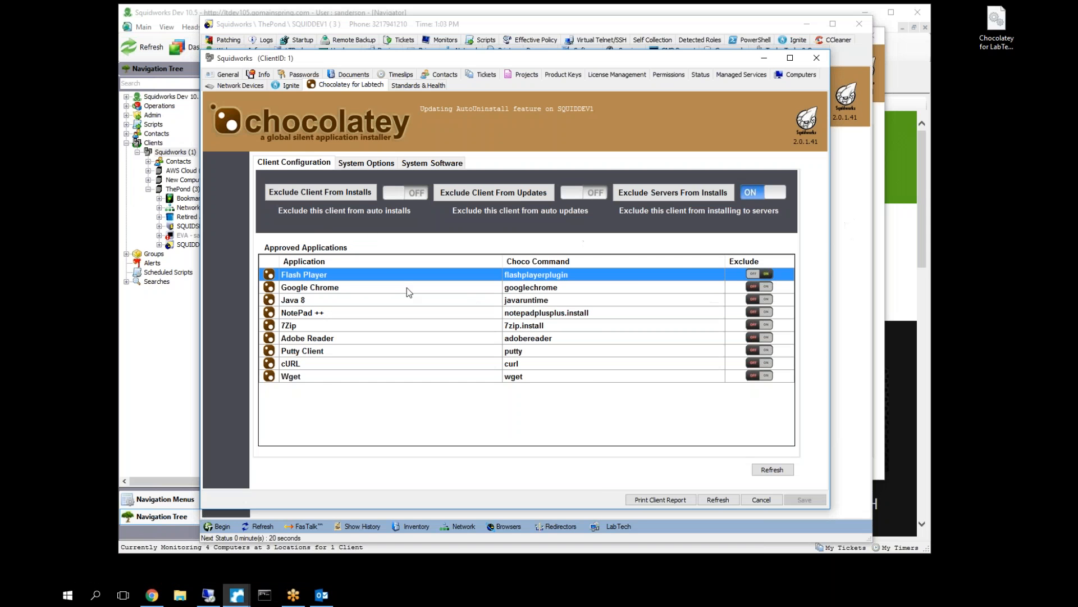
click(362, 163)
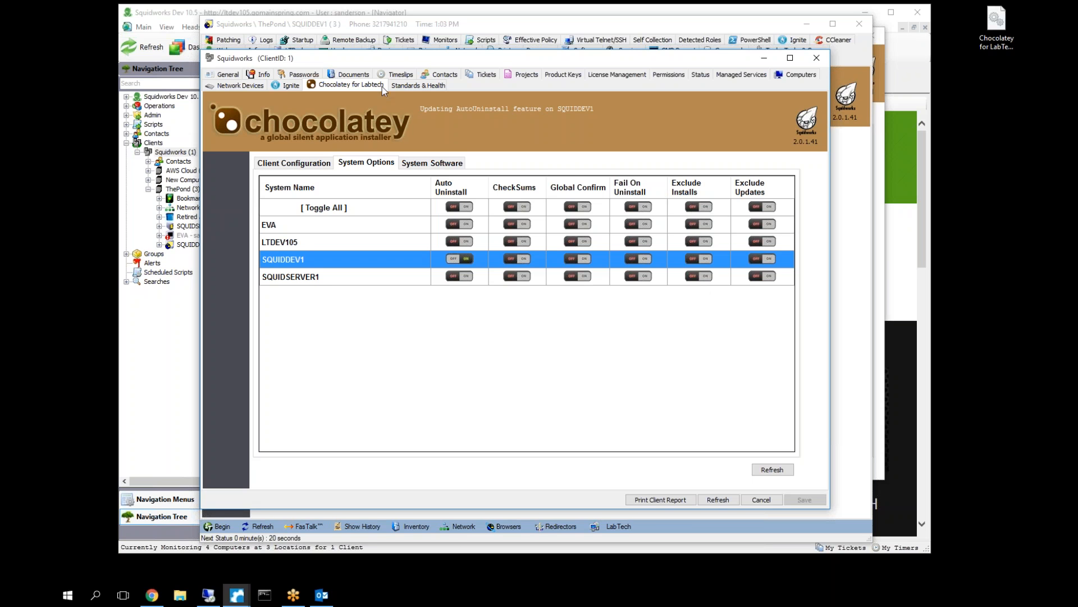
click(302, 165)
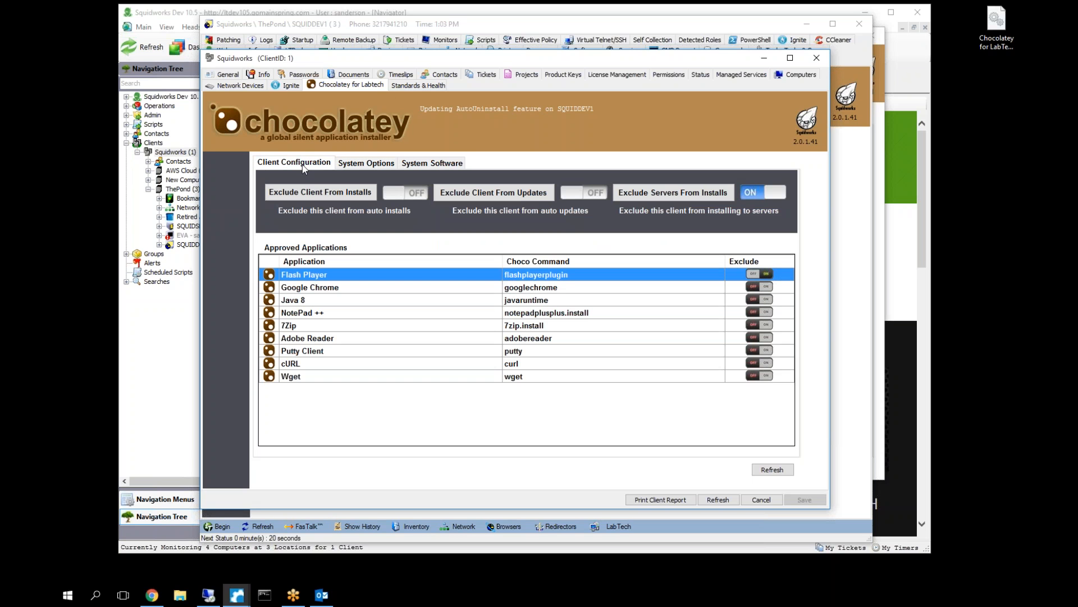